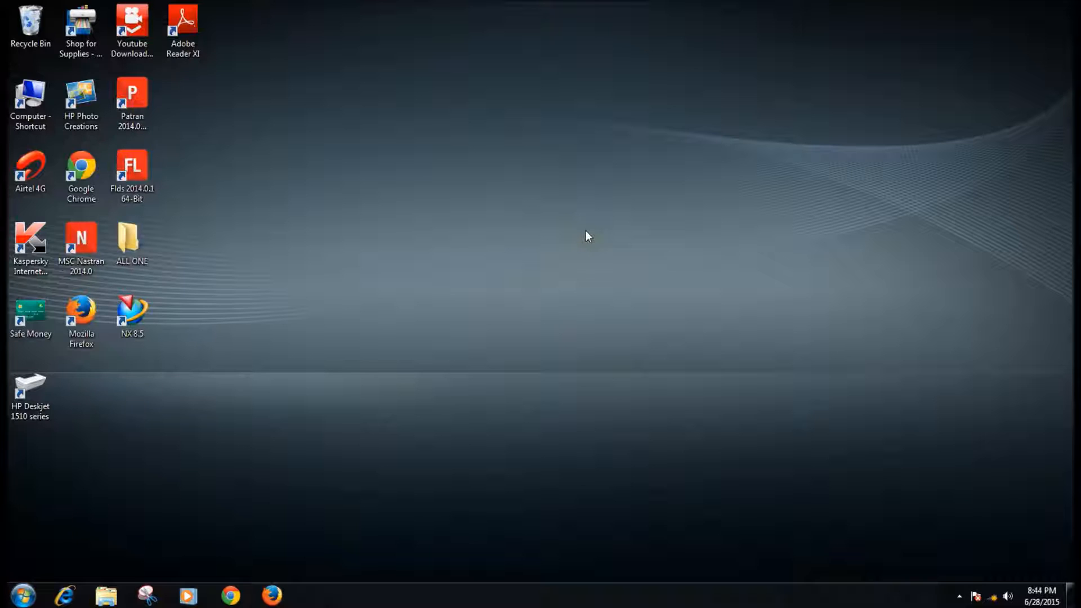
- Launch Patran 2014 and bring up the dialog for opening a database
double_click(137, 110)
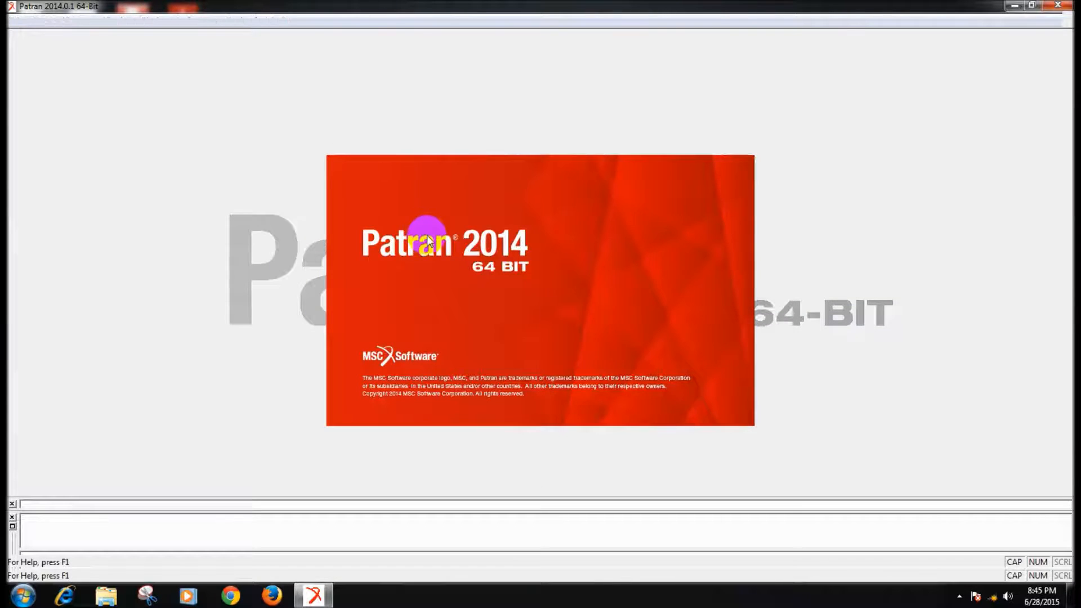
left_click(545, 343)
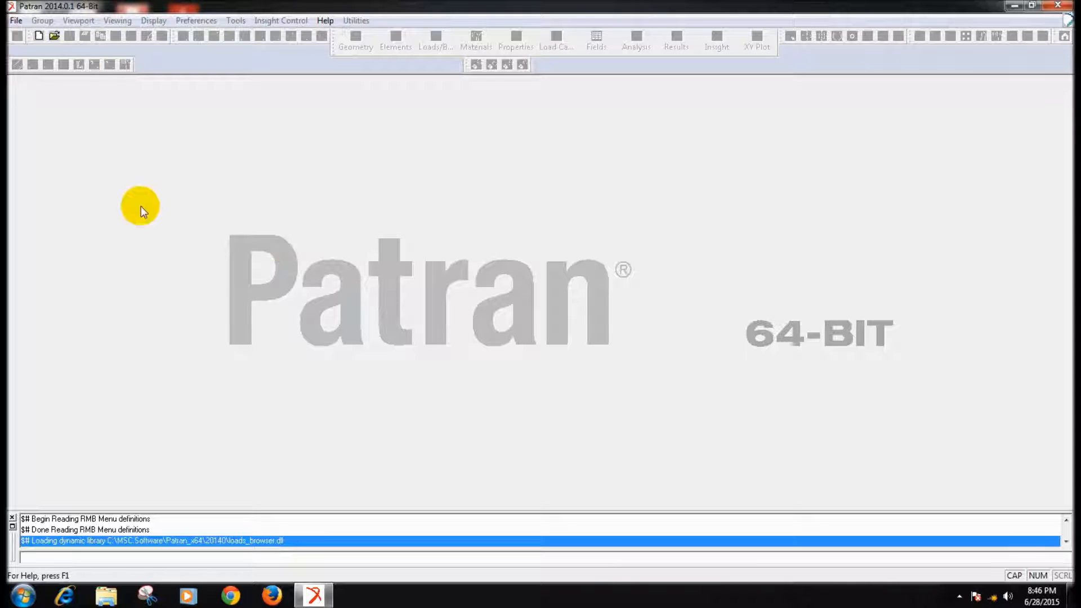
left_click(54, 36)
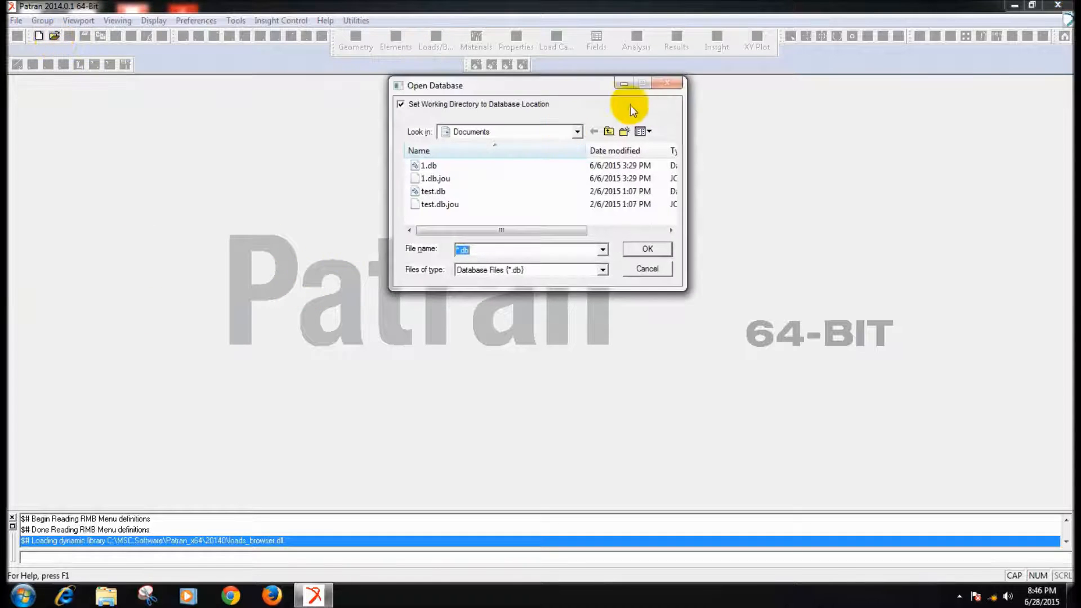
- Browse to the folder "plate with hole" inside "video files for you tube" on Local Disk (D:)
left_click(532, 129)
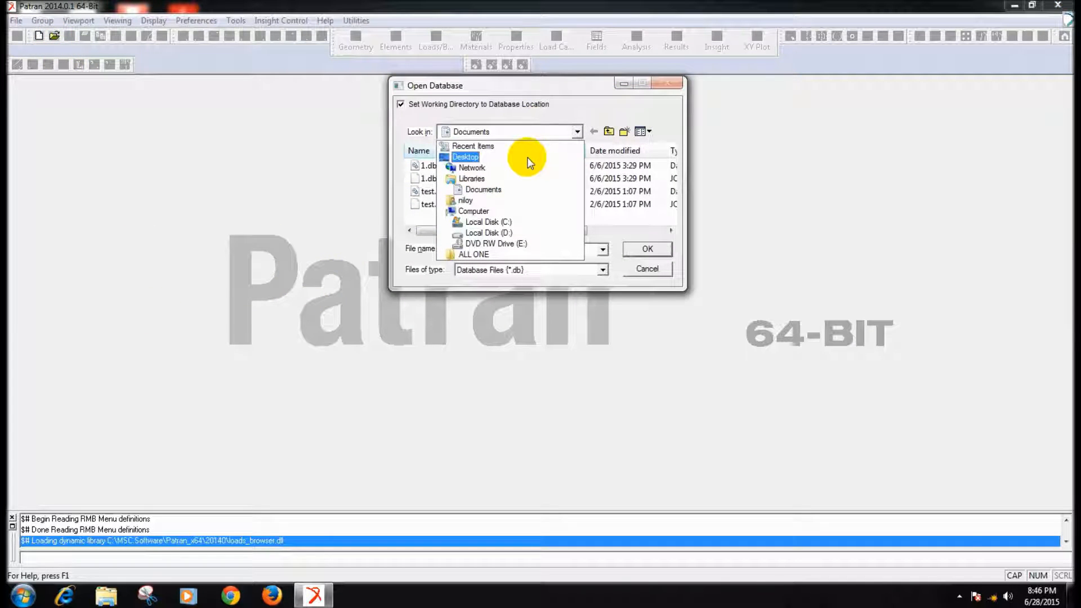
left_click(529, 159)
left_click_drag(672, 171, 671, 184)
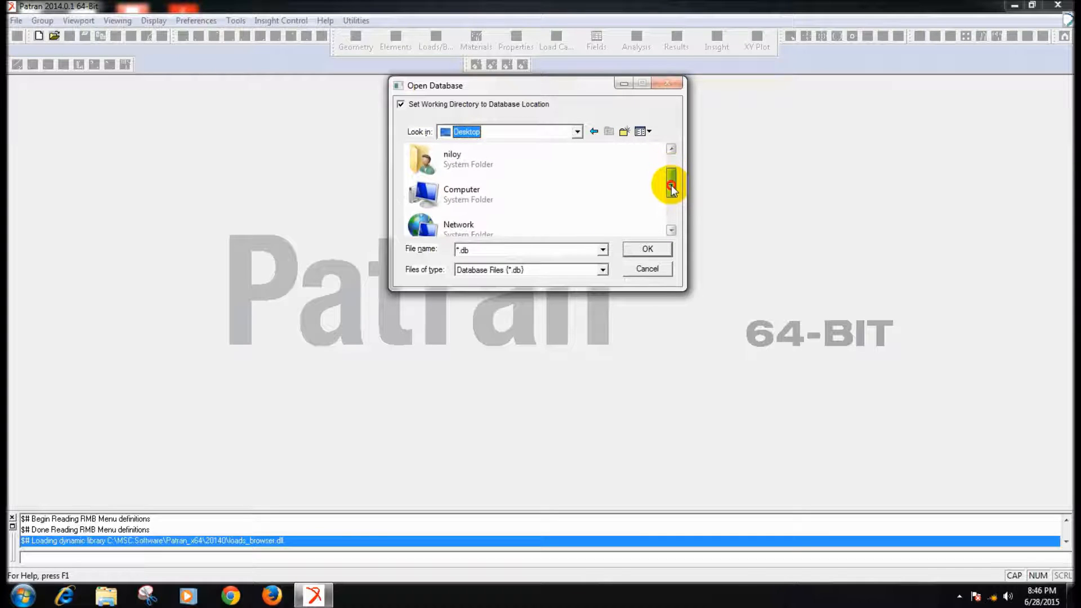
double_click(482, 194)
double_click(514, 209)
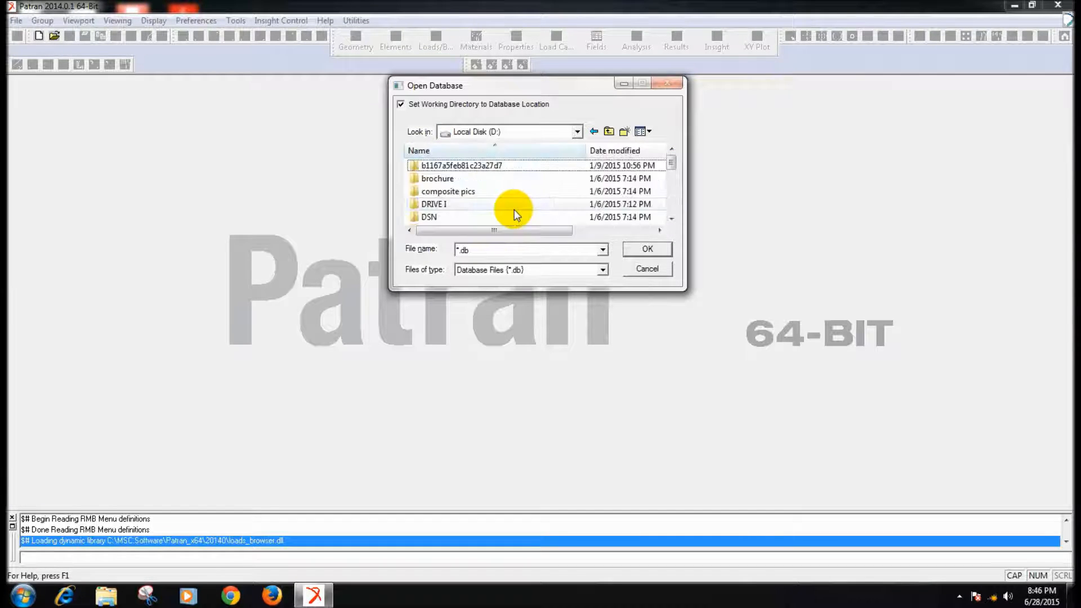
left_click_drag(672, 163, 676, 205)
left_click(505, 218)
double_click(505, 217)
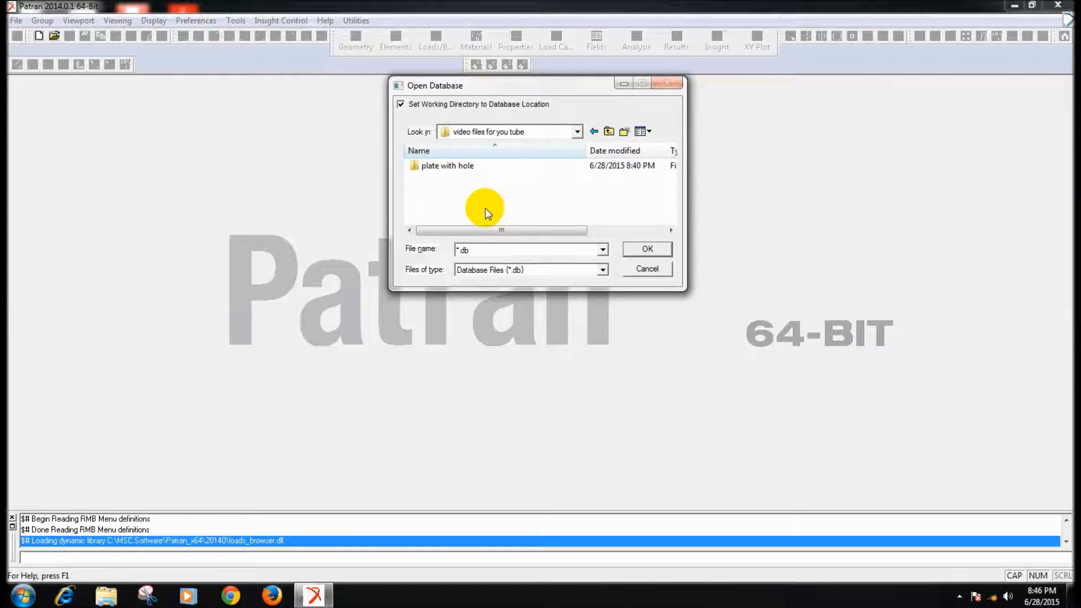
double_click(462, 165)
- Create a new database named 1 in this folder and switch the viewport background to black
left_click_drag(477, 251, 408, 224)
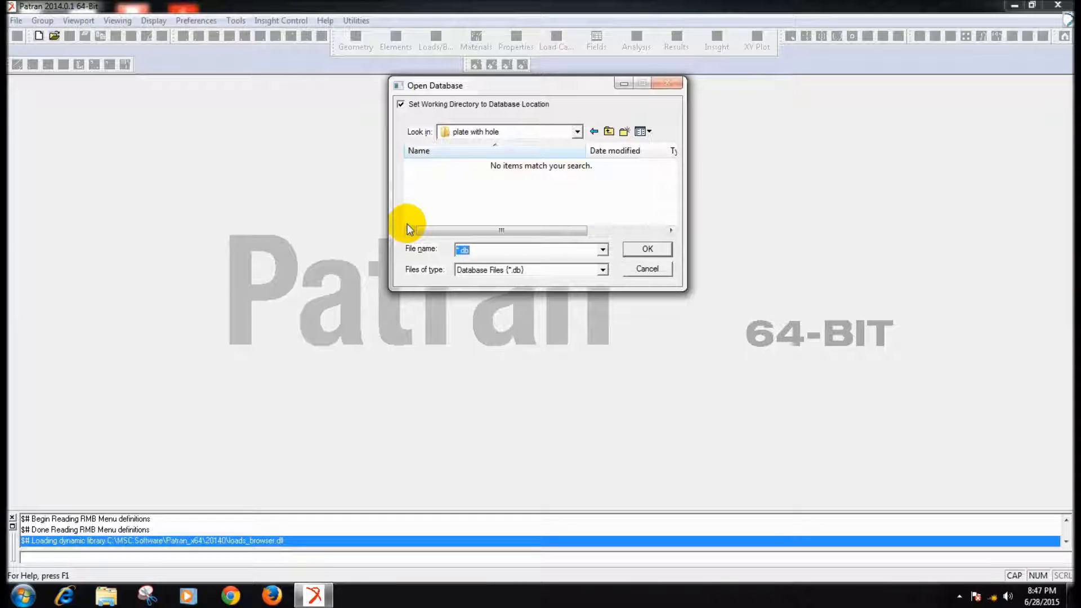
type("1")
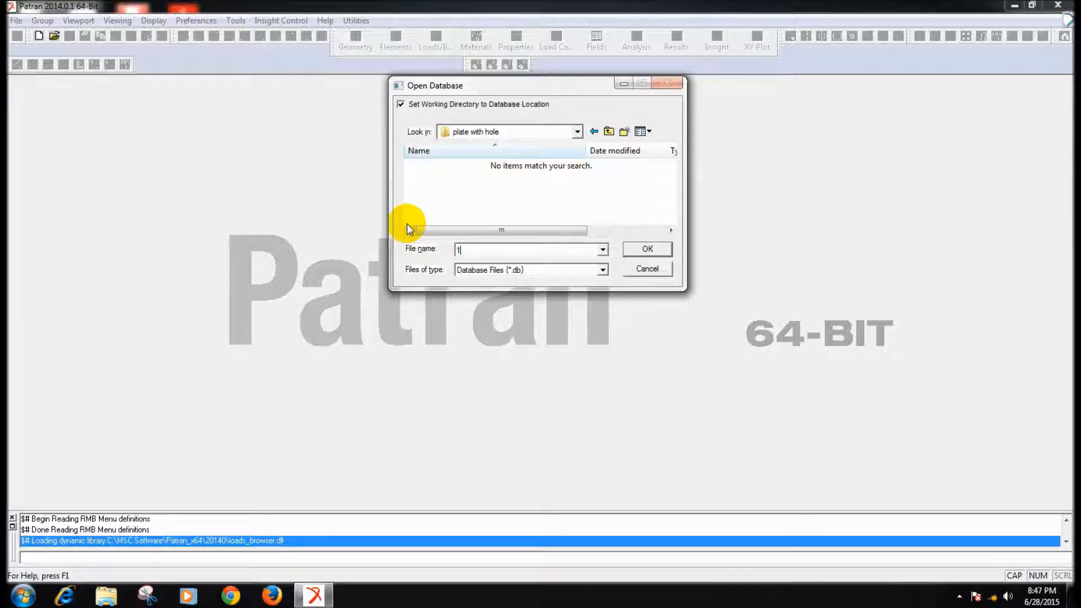
left_click(655, 250)
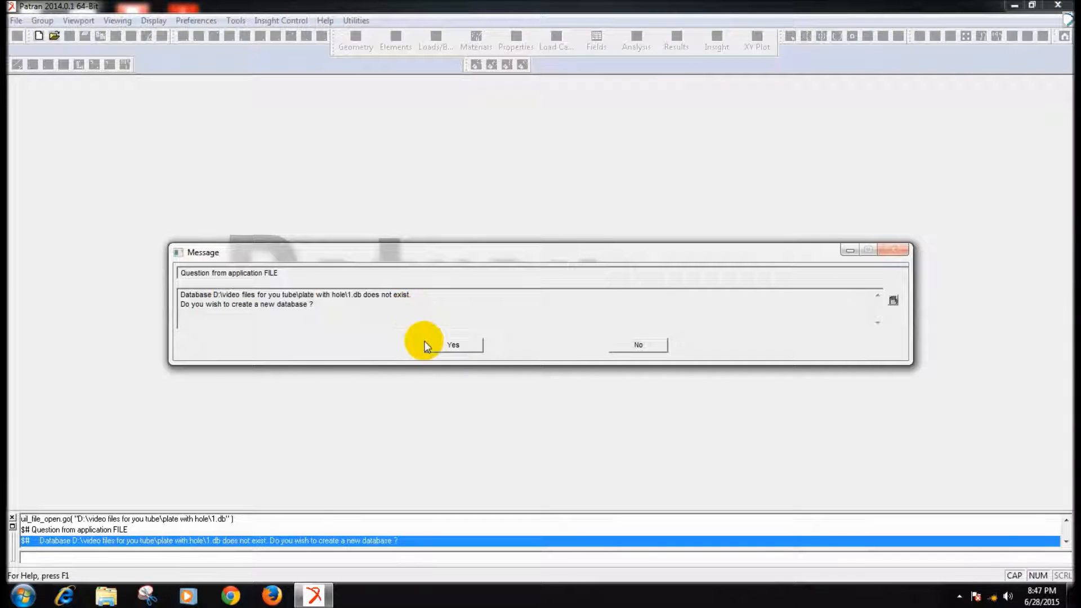
left_click(442, 346)
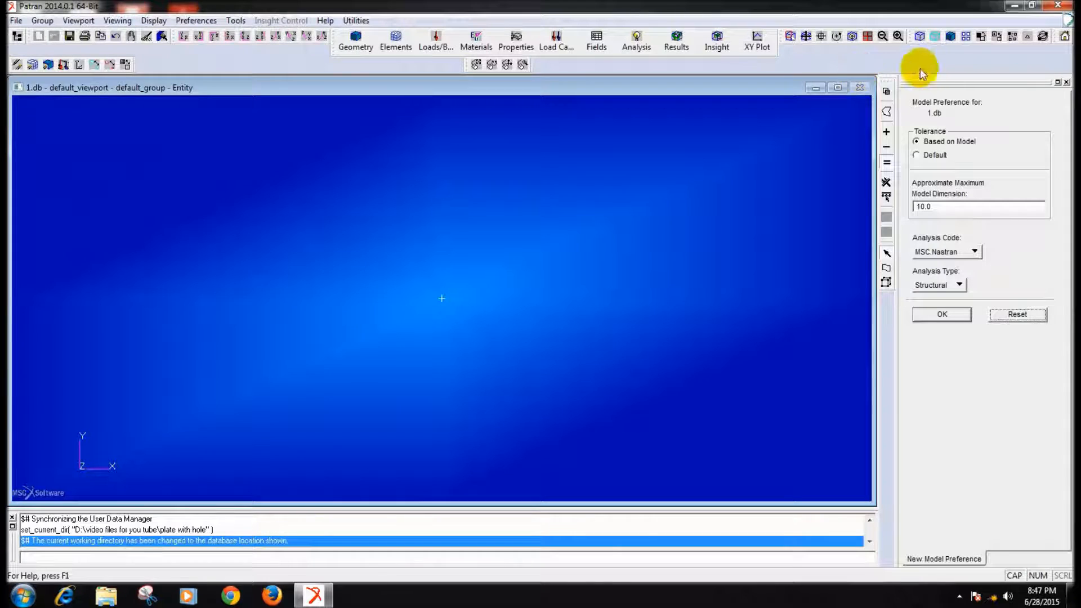
left_click(981, 37)
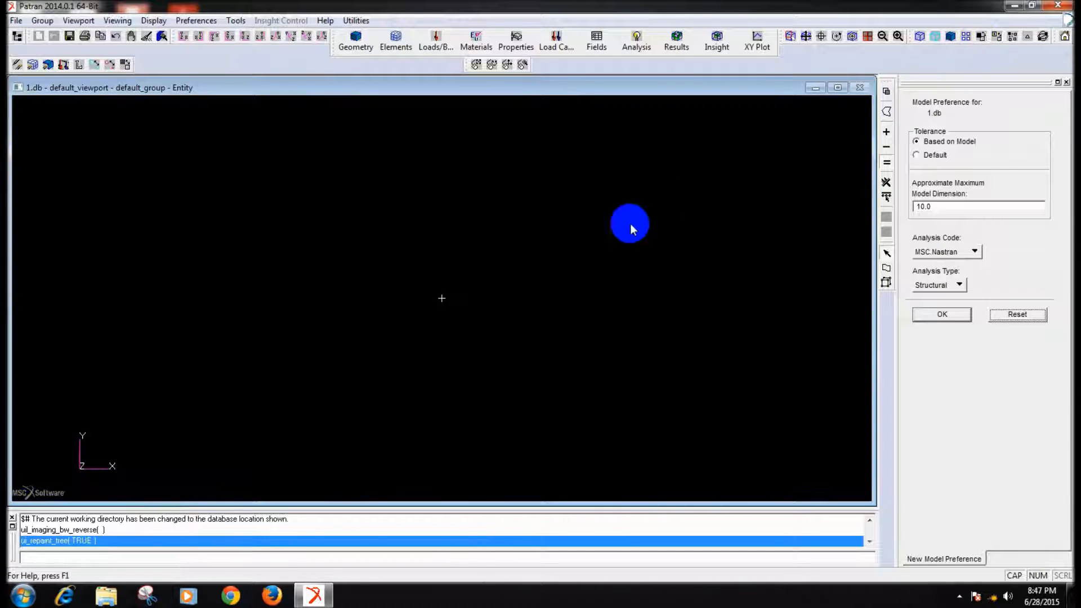
- Create XYZ geometry points at [0 0 0] and [100 0 0] for the plate's lower corners
left_click(357, 48)
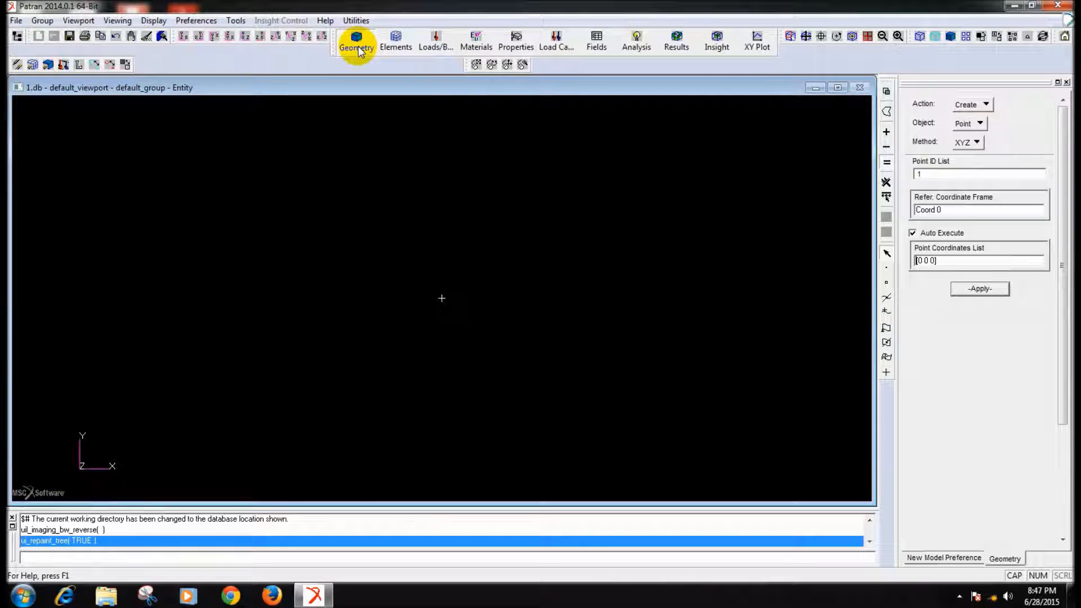
left_click(979, 289)
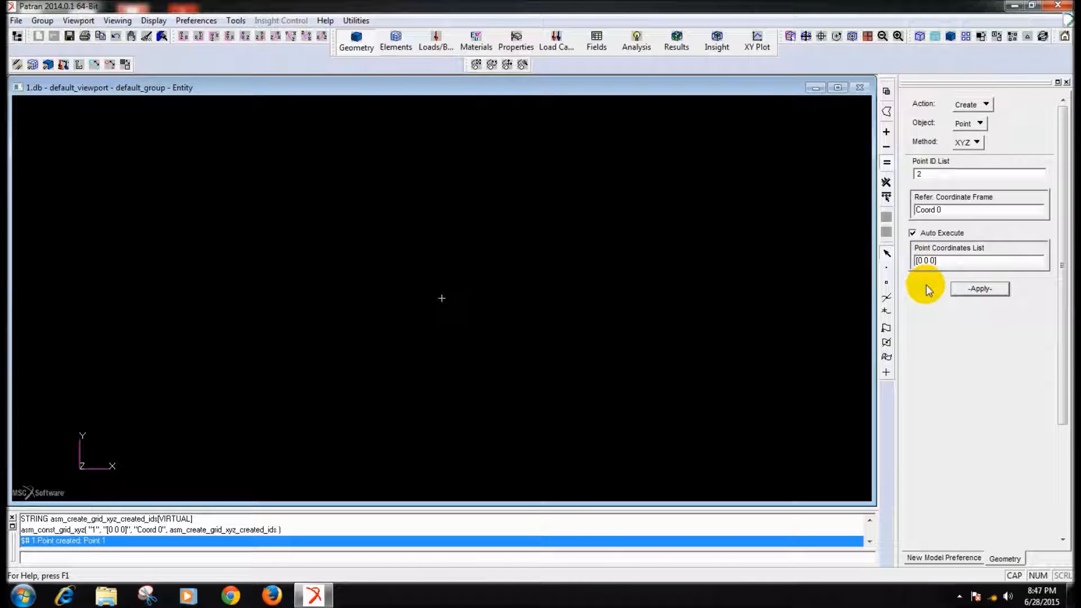
type("10")
key("Return")
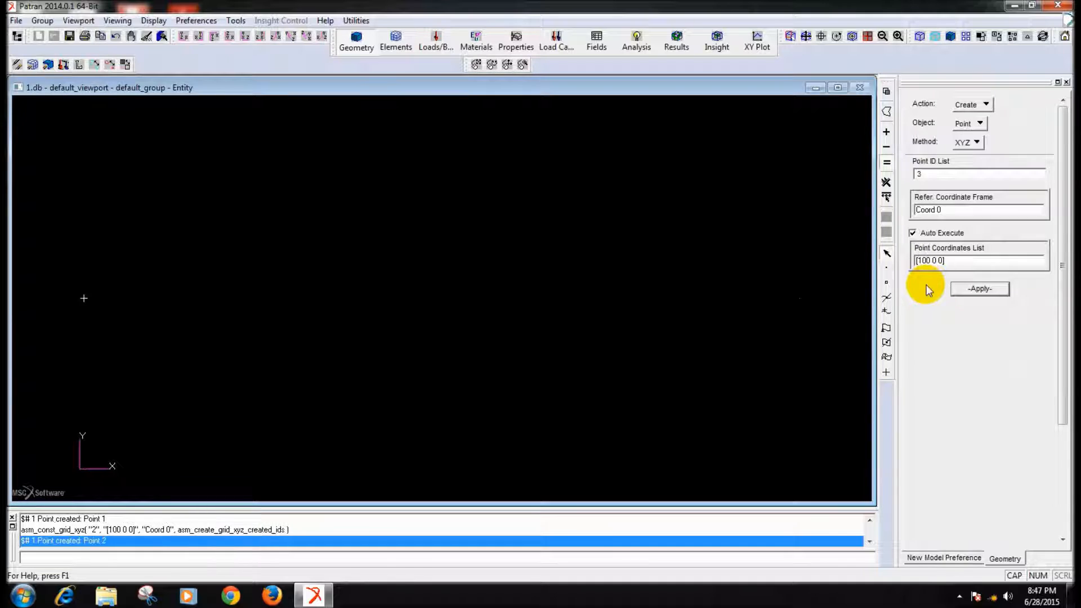
- Create the plate's upper corner points at [100 100 0] and [0 100 0], and enlarge the point markers
key("Right")
key("Right")
type("10")
key("Return")
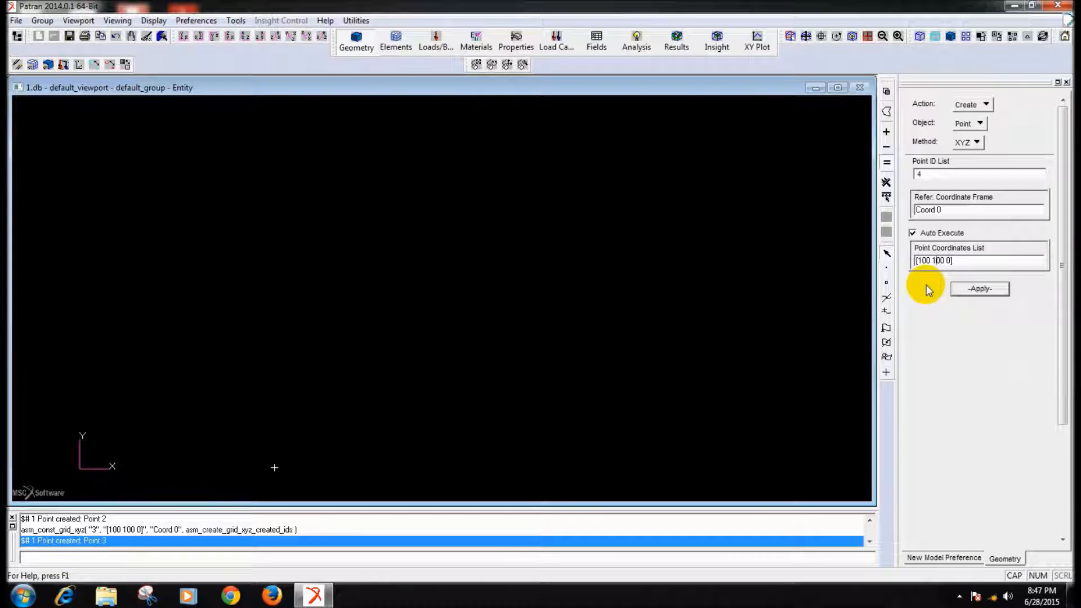
key("BackSpace")
key("BackSpace")
key("Return")
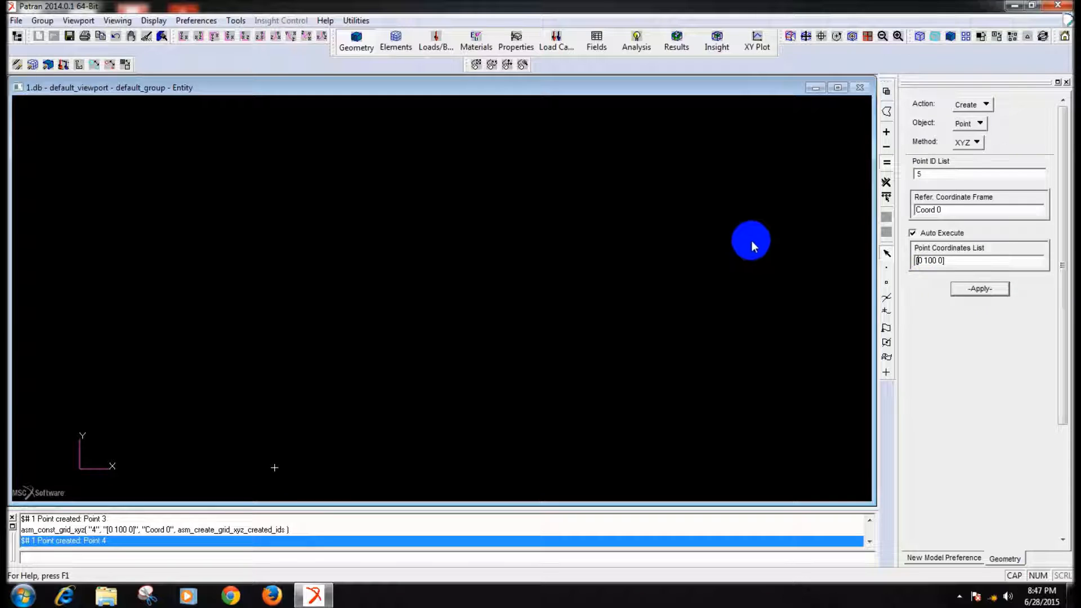
left_click(89, 65)
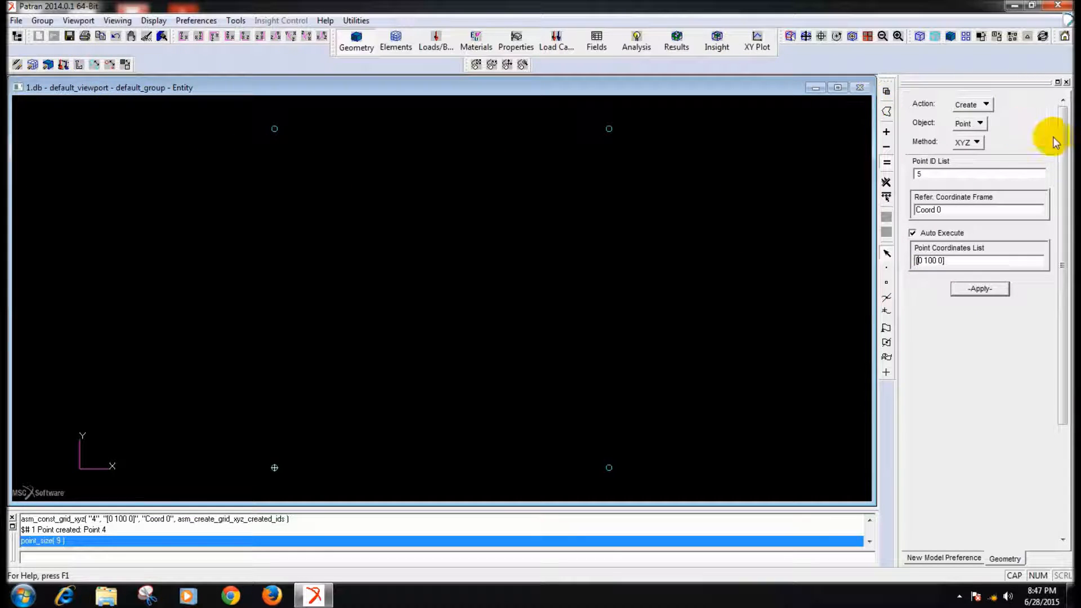
- Connect the four corner points with 2 Point curves to form the square plate outline
left_click(970, 123)
left_click(965, 139)
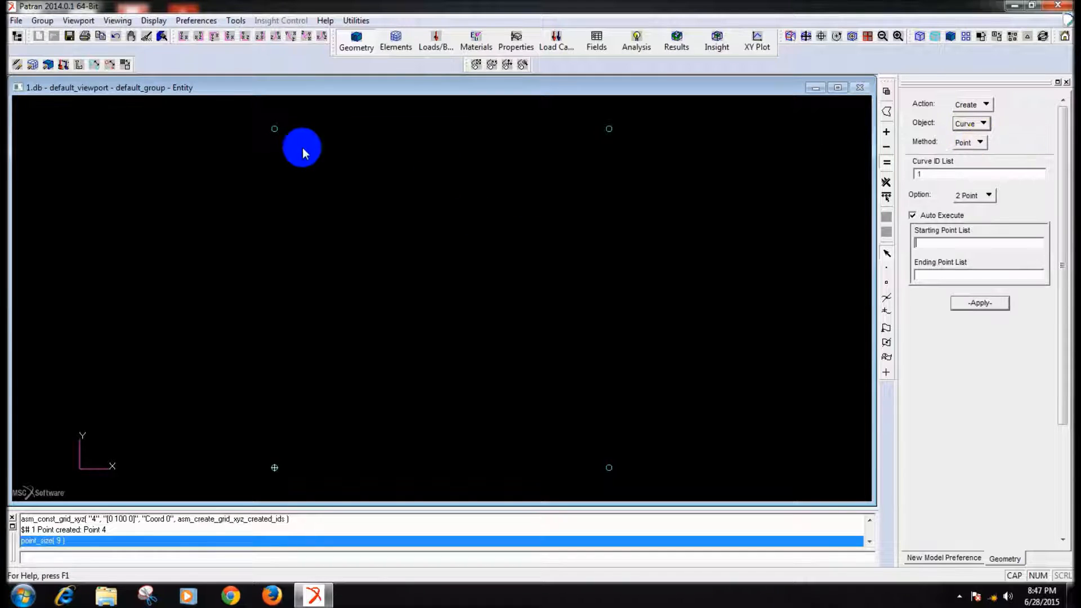
left_click(277, 133)
left_click(281, 472)
left_click(609, 468)
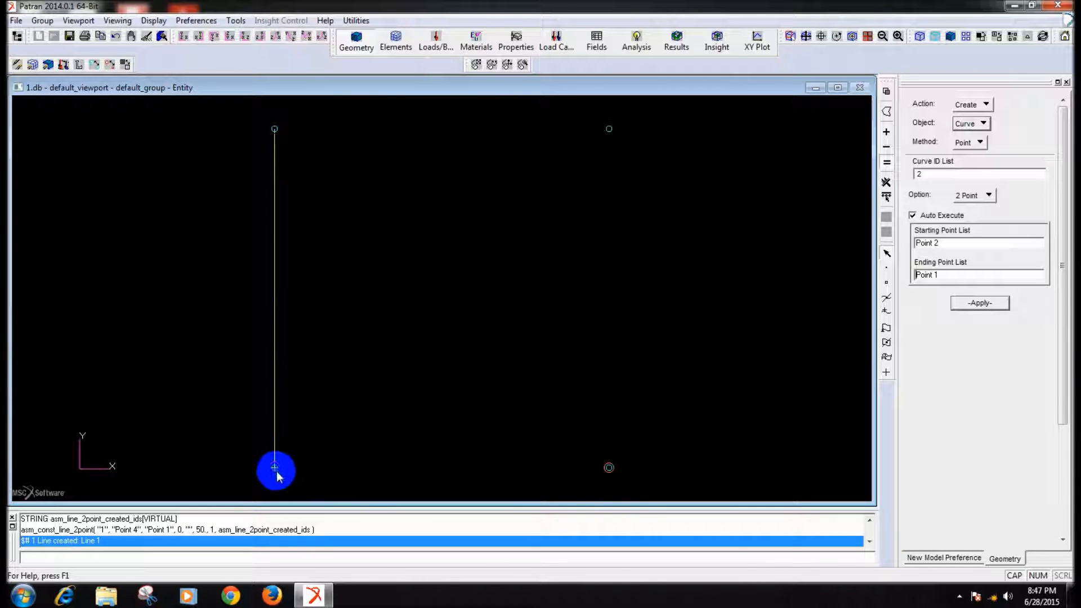
left_click(608, 129)
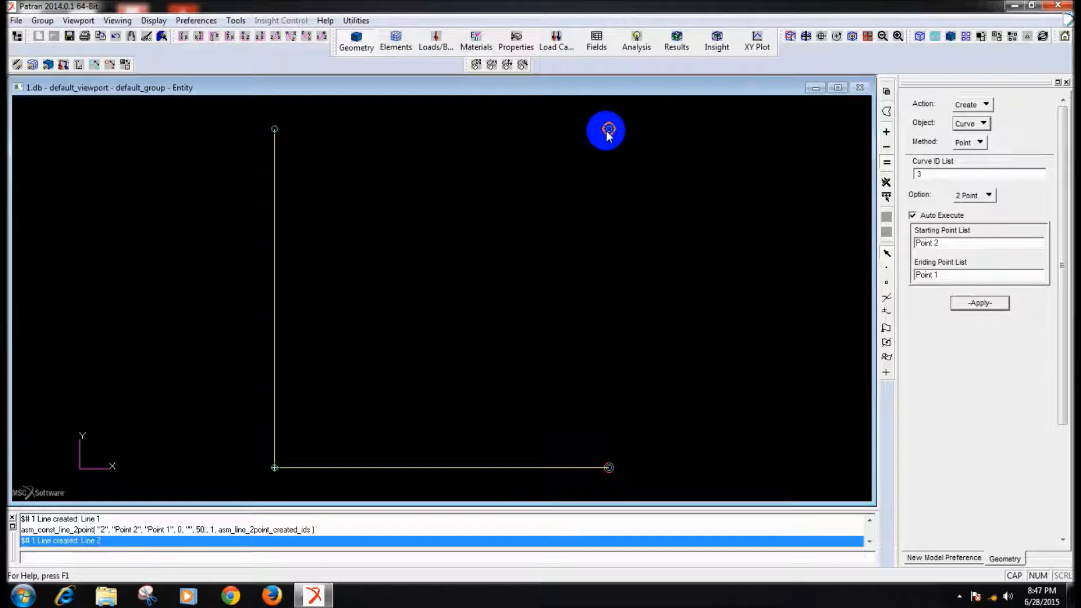
left_click(609, 468)
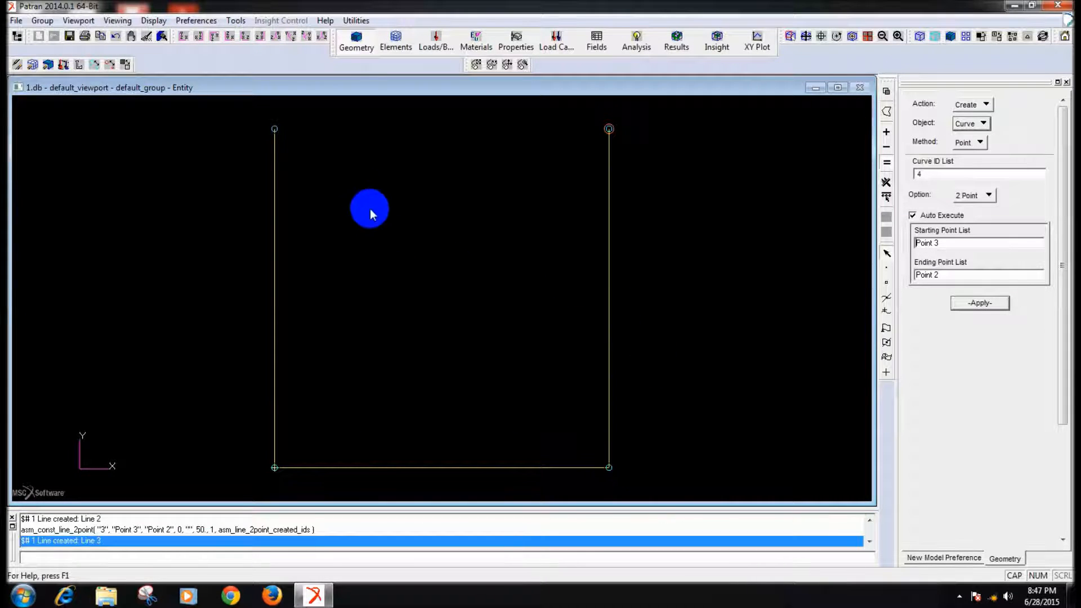
left_click(274, 129)
left_click(609, 130)
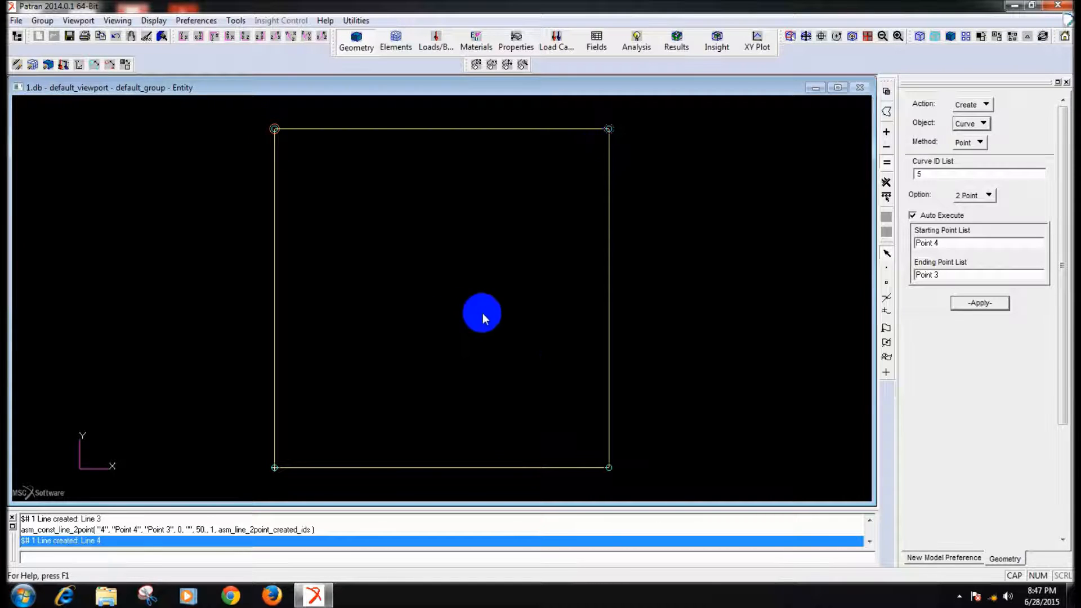
left_click(963, 143)
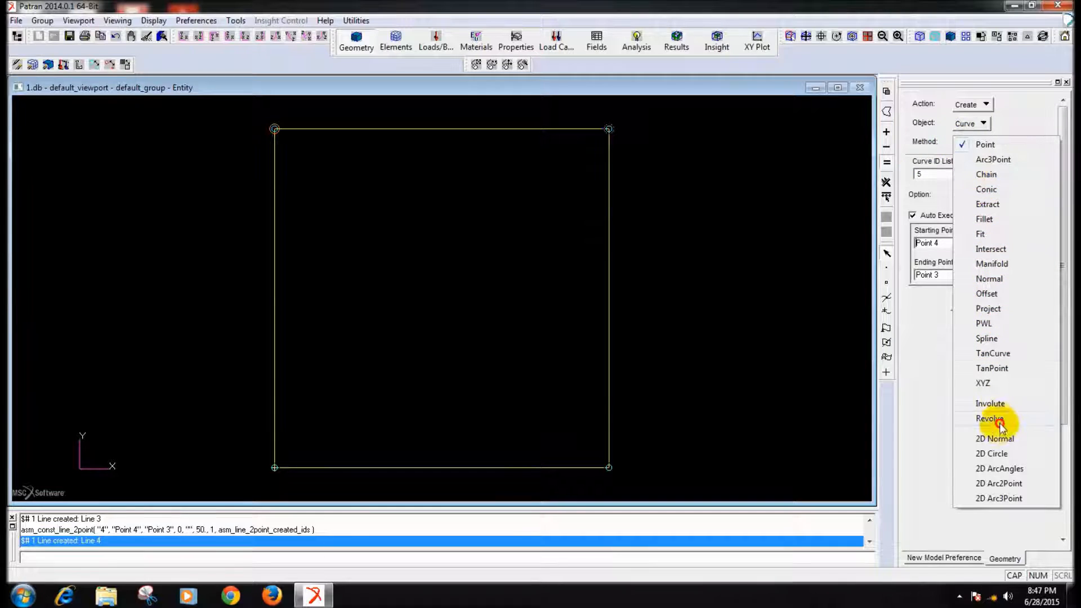
left_click(888, 375)
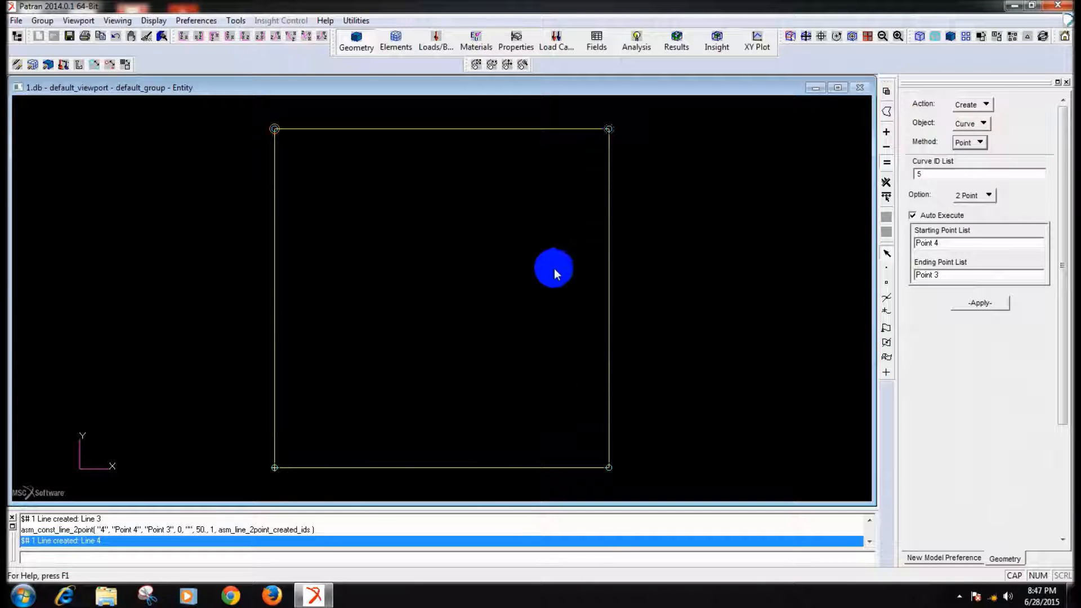
- Create an XYZ point at [50 50 0] in the middle of the square for the hole's centre
left_click(970, 124)
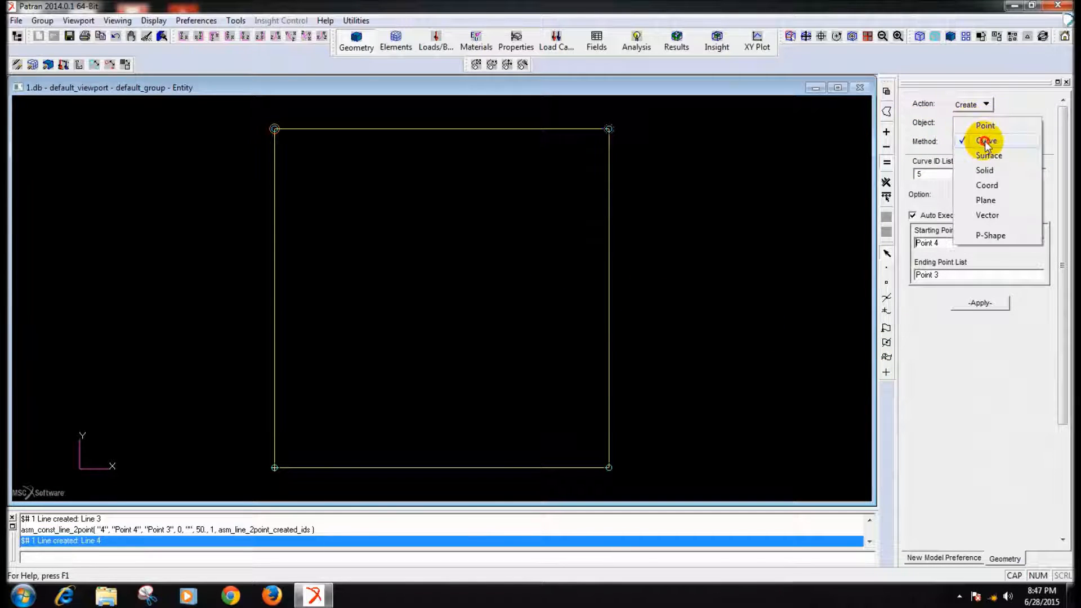
left_click(993, 125)
left_click(921, 260)
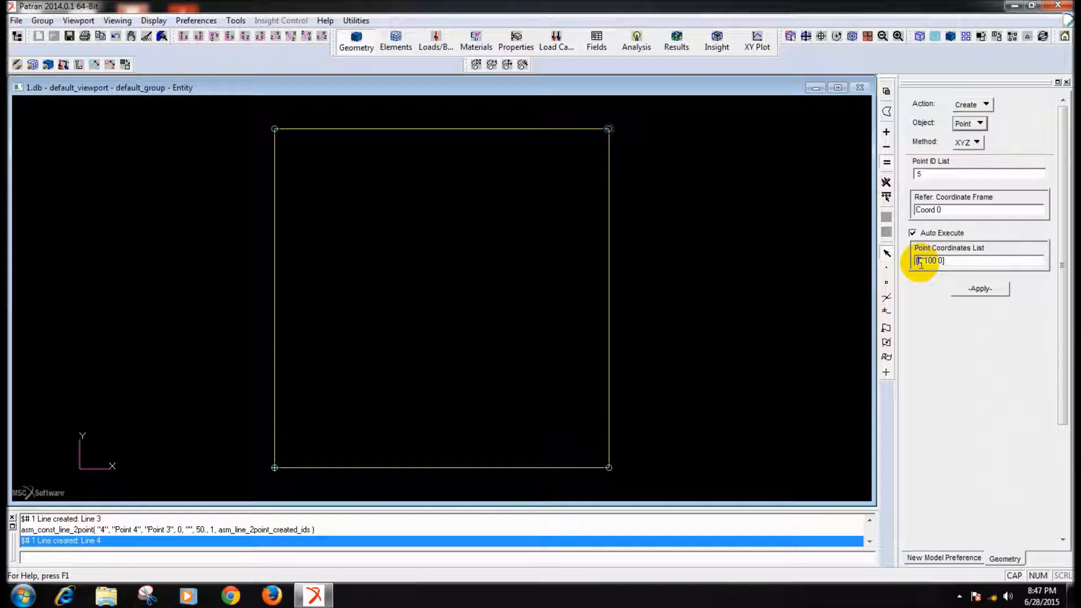
left_click_drag(917, 262, 942, 255)
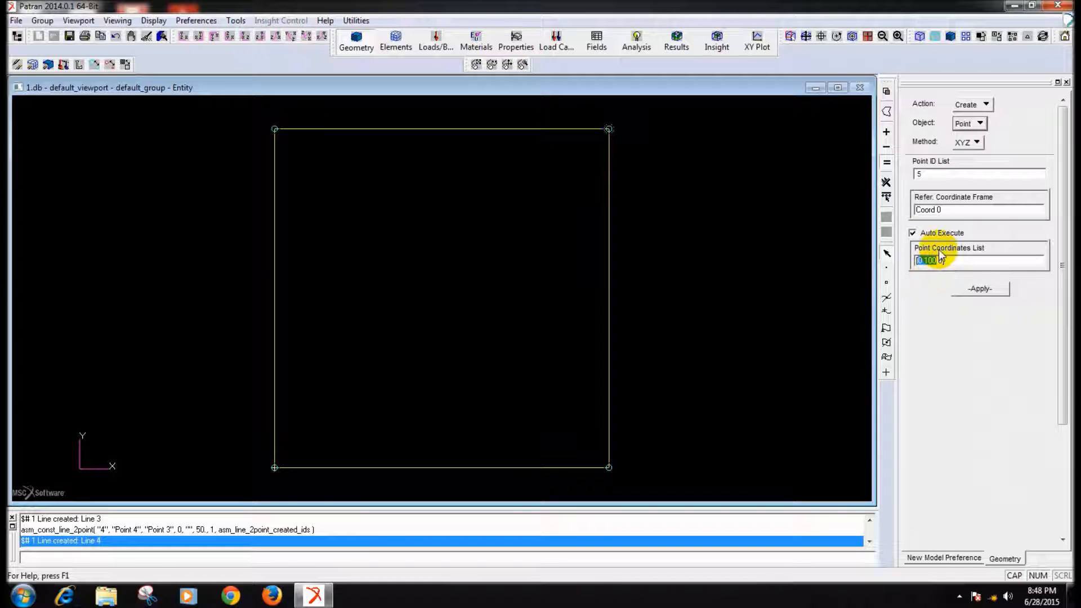
type("50 50")
key("Return")
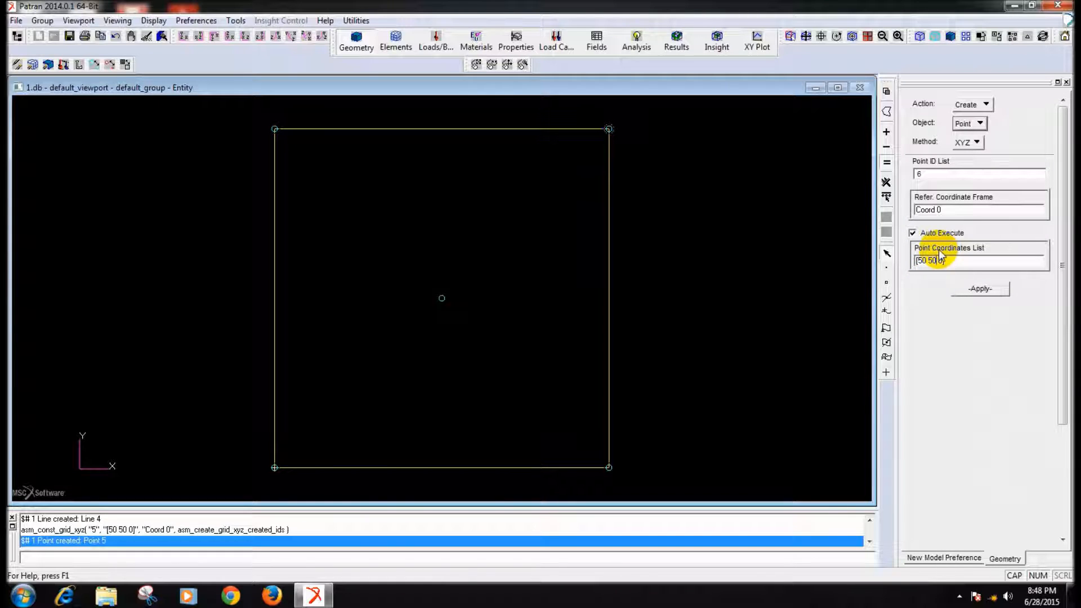
- Create a 2D Circle curve with an input radius of 10, centred on the square's middle point
left_click(969, 123)
left_click(988, 150)
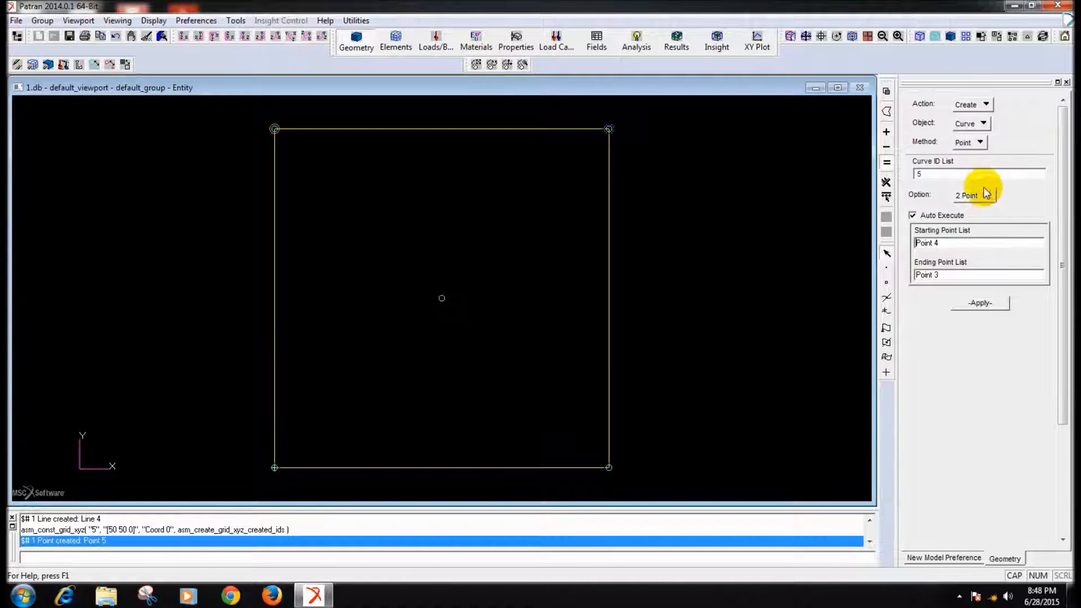
left_click(974, 143)
left_click(994, 450)
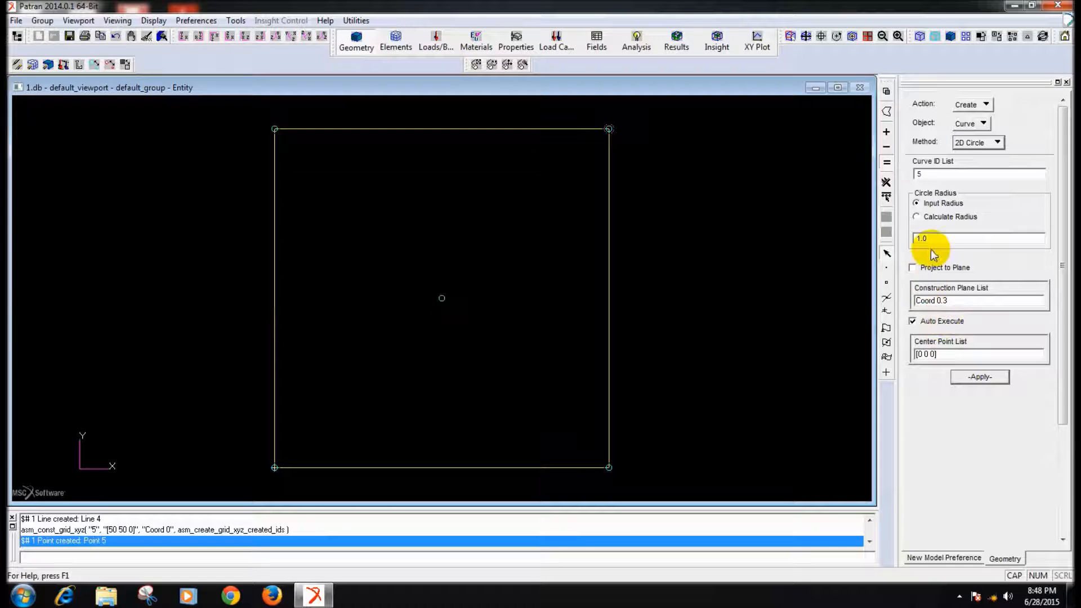
left_click_drag(934, 239, 888, 228)
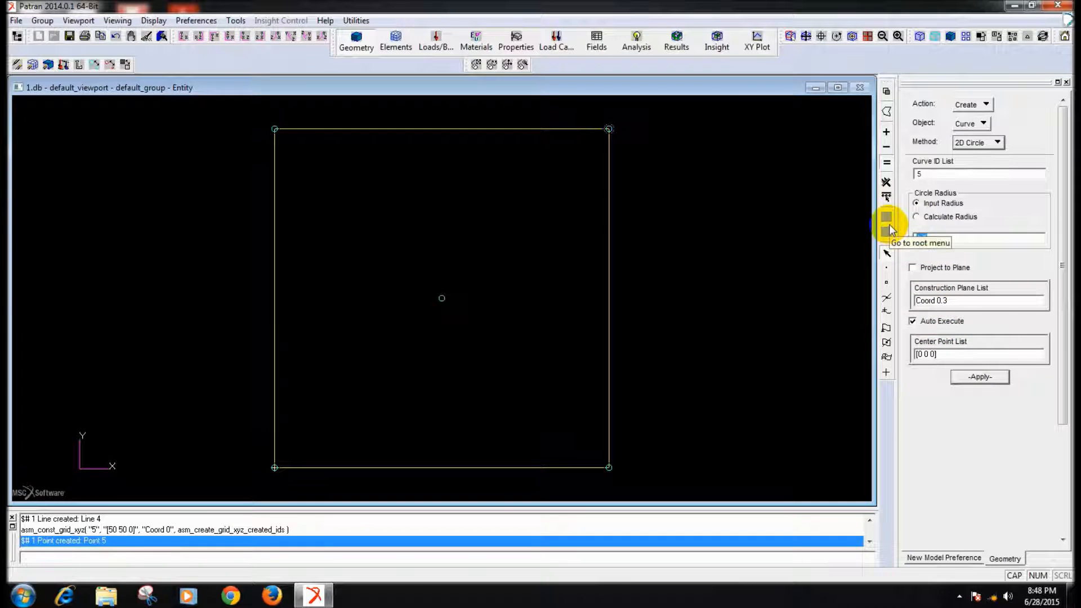
left_click(944, 355)
left_click(442, 298)
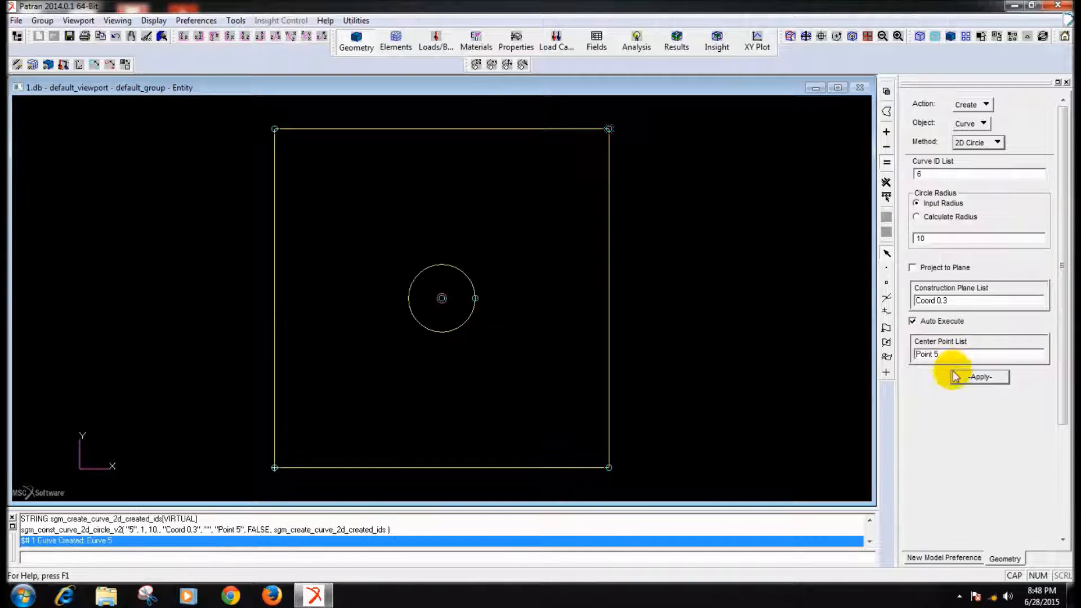
- Undo the circle and recreate it with a radius of 20 about the same centre point
left_click(115, 36)
left_click(966, 239)
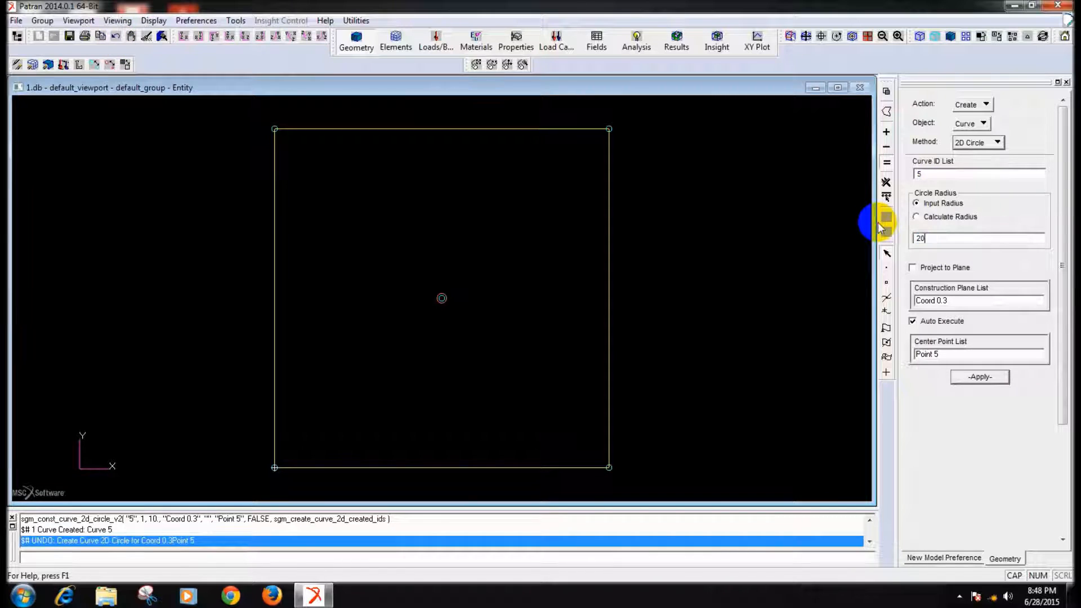
type("20")
left_click(969, 380)
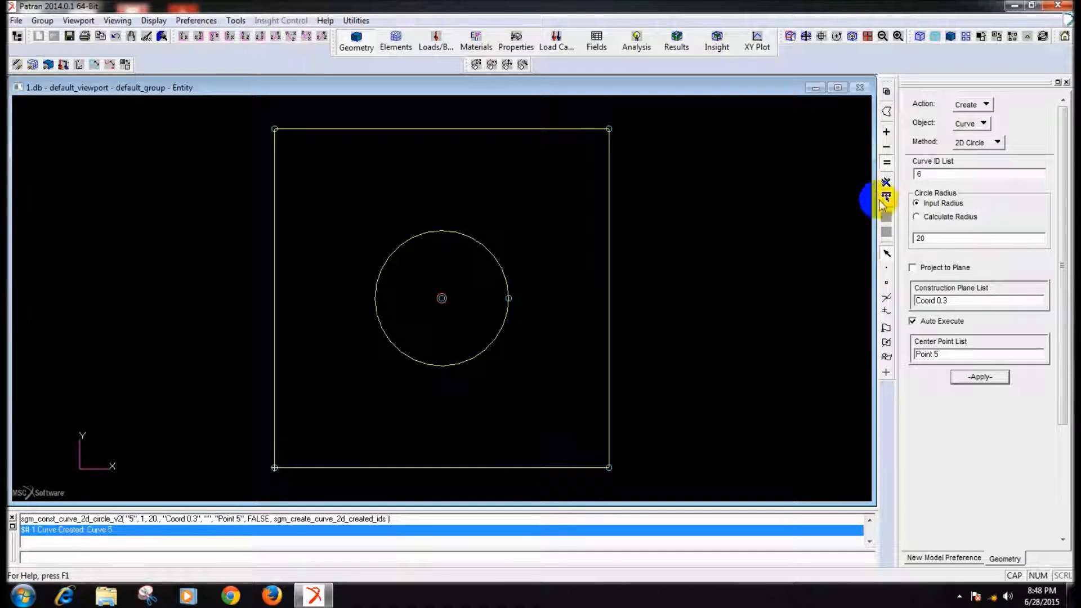
- Create two diagonal 2 Point curves joining the opposite corners of the square through its centre
left_click(968, 142)
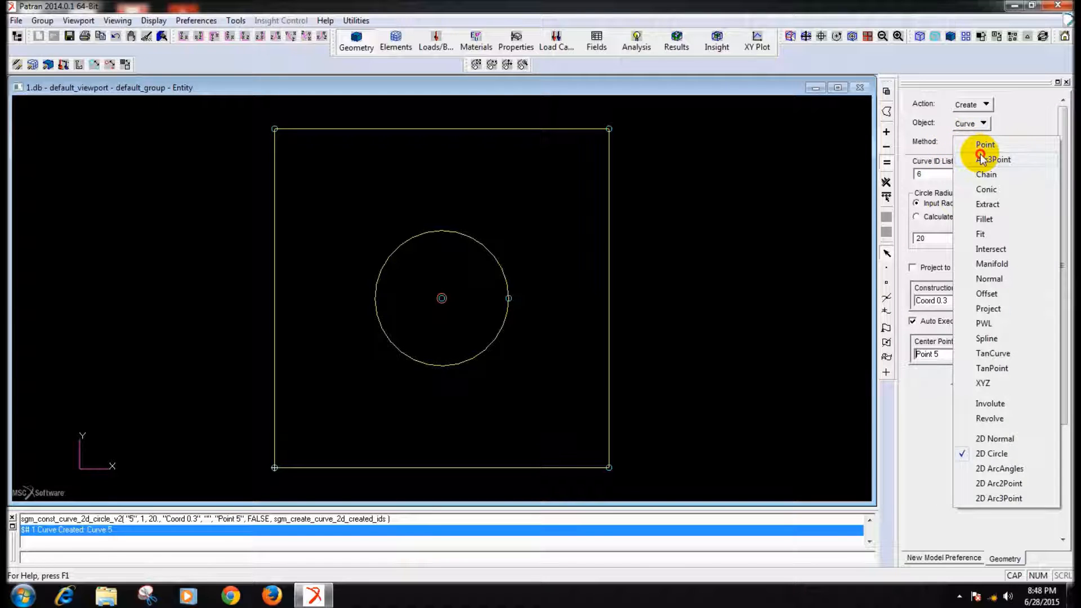
left_click(983, 146)
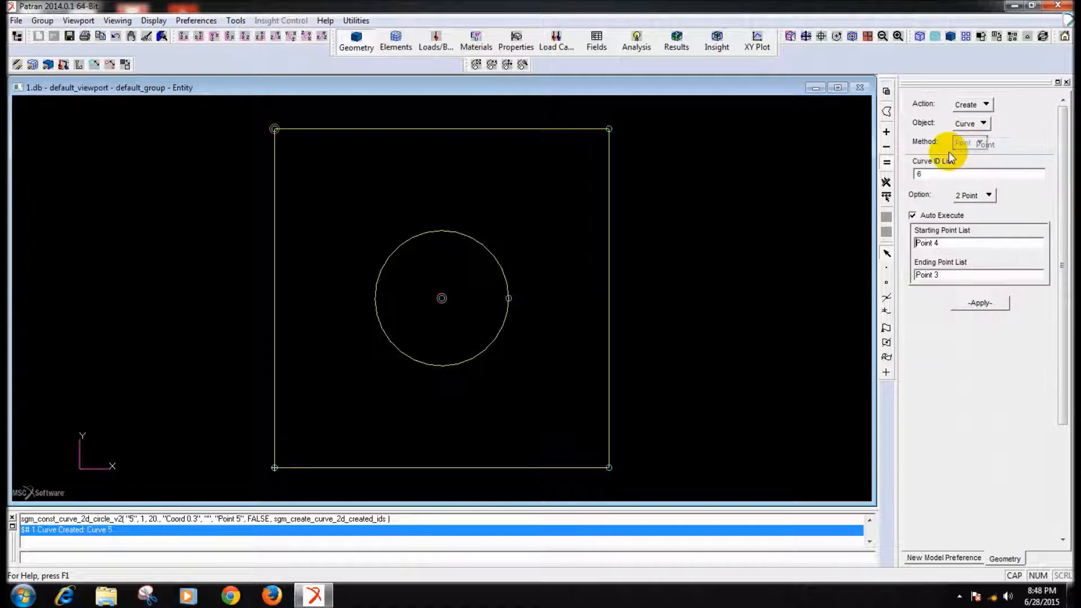
left_click(610, 129)
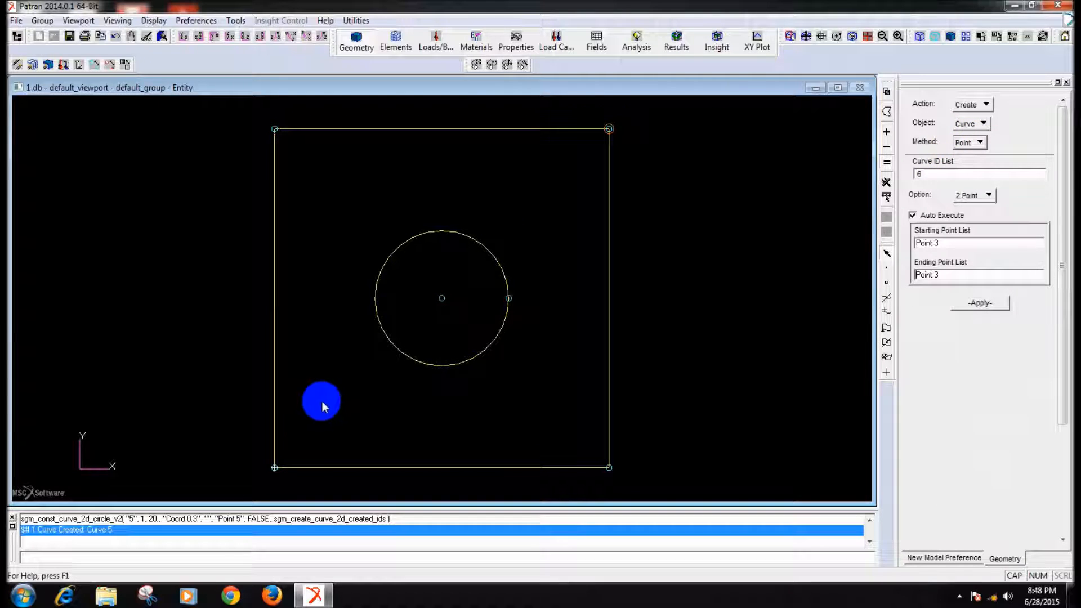
left_click(275, 467)
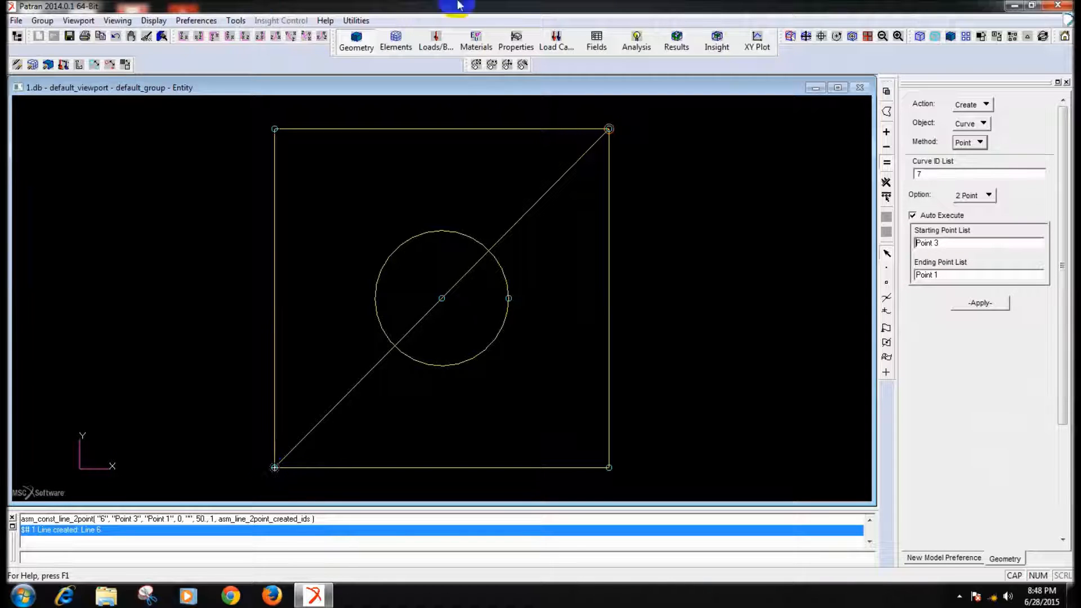
left_click(274, 129)
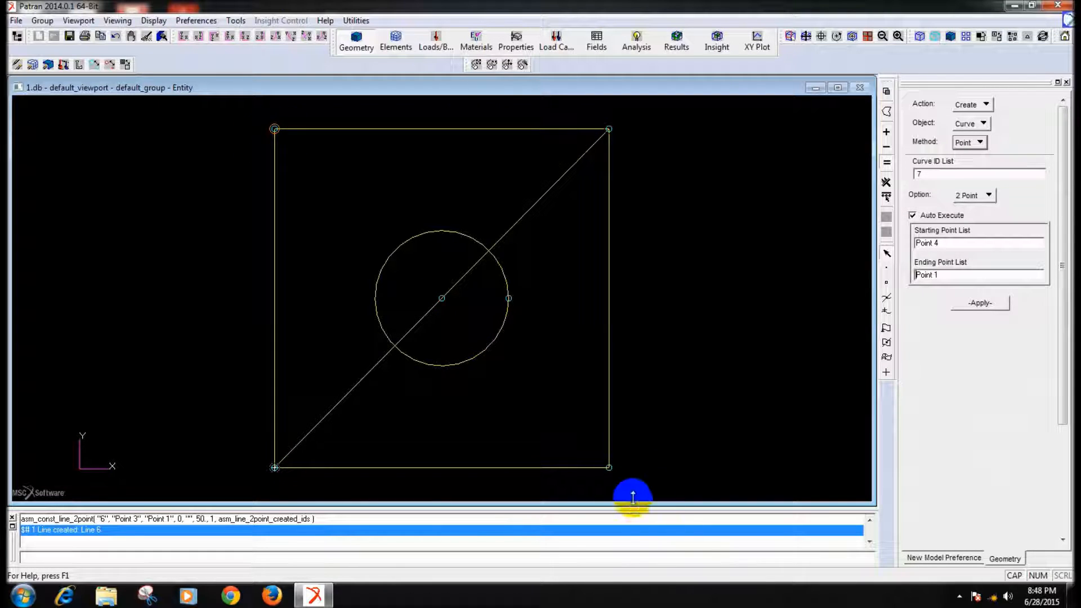
left_click(609, 468)
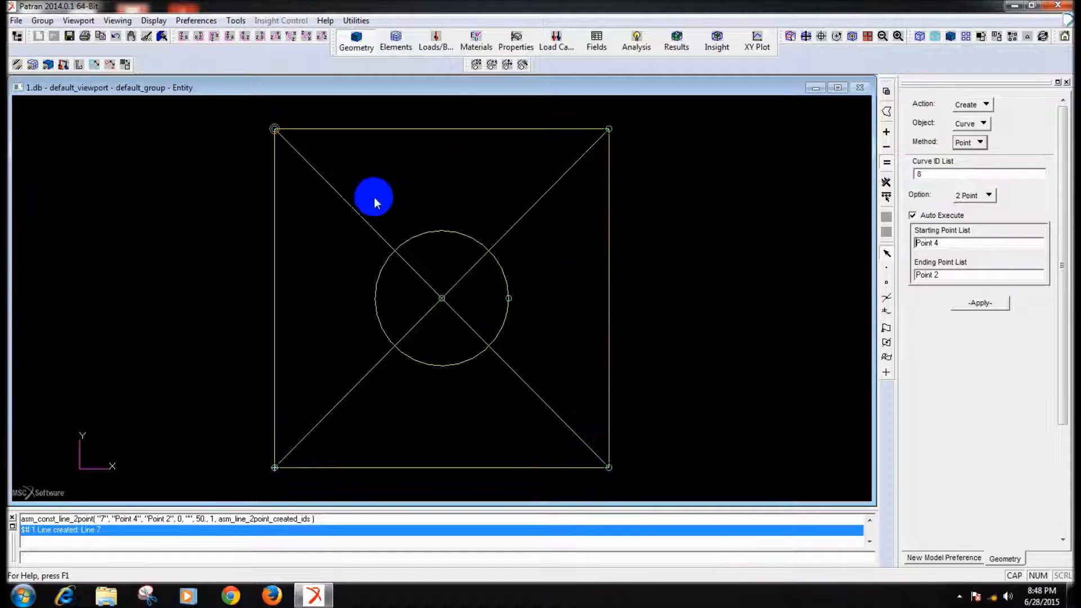
left_click(968, 104)
left_click(985, 137)
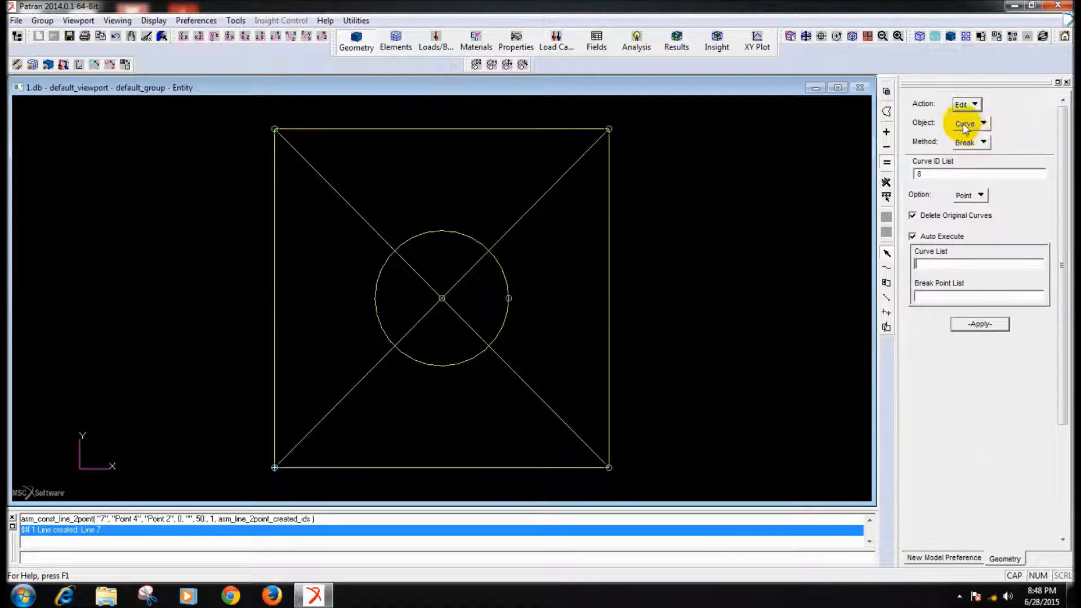
left_click(504, 237)
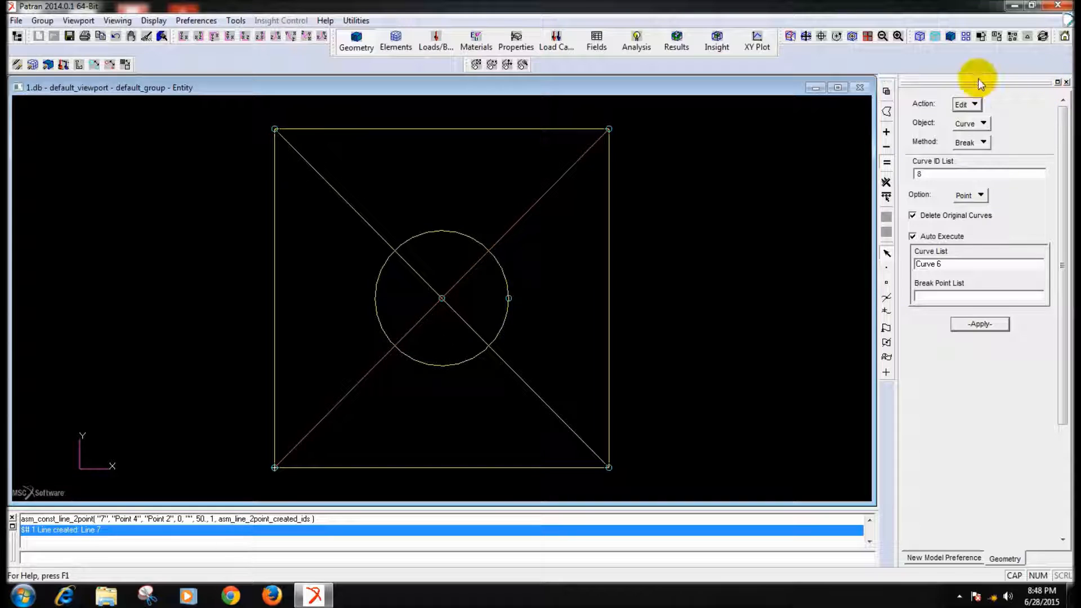
- Create Intersect points where each of the two diagonals crosses the circle
left_click(966, 105)
left_click(987, 107)
left_click(978, 123)
left_click(983, 136)
left_click(980, 141)
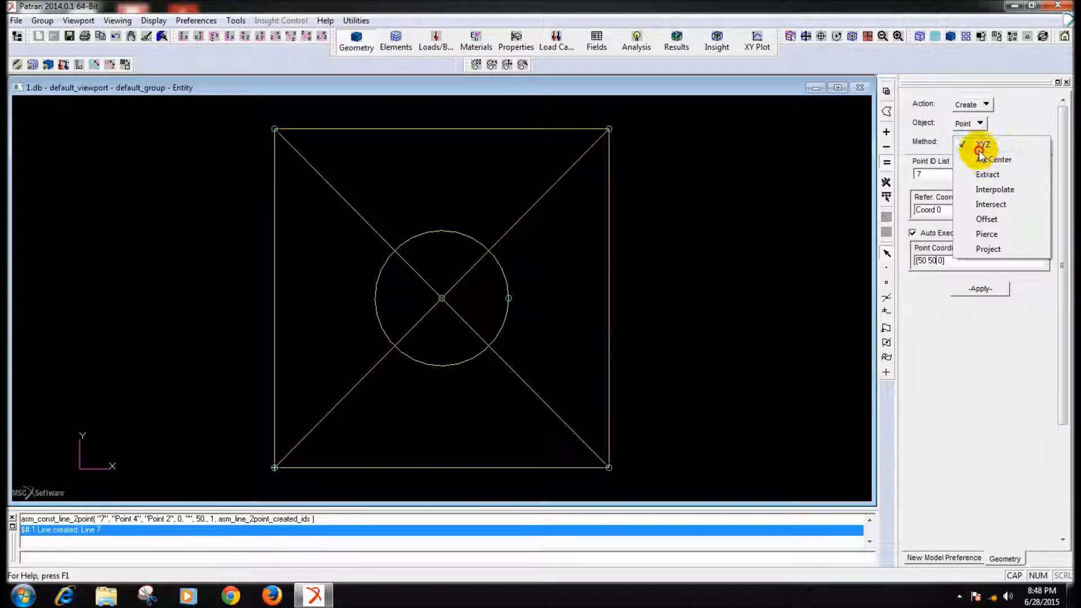
left_click(989, 201)
left_click(500, 237)
left_click(503, 267)
left_click(476, 331)
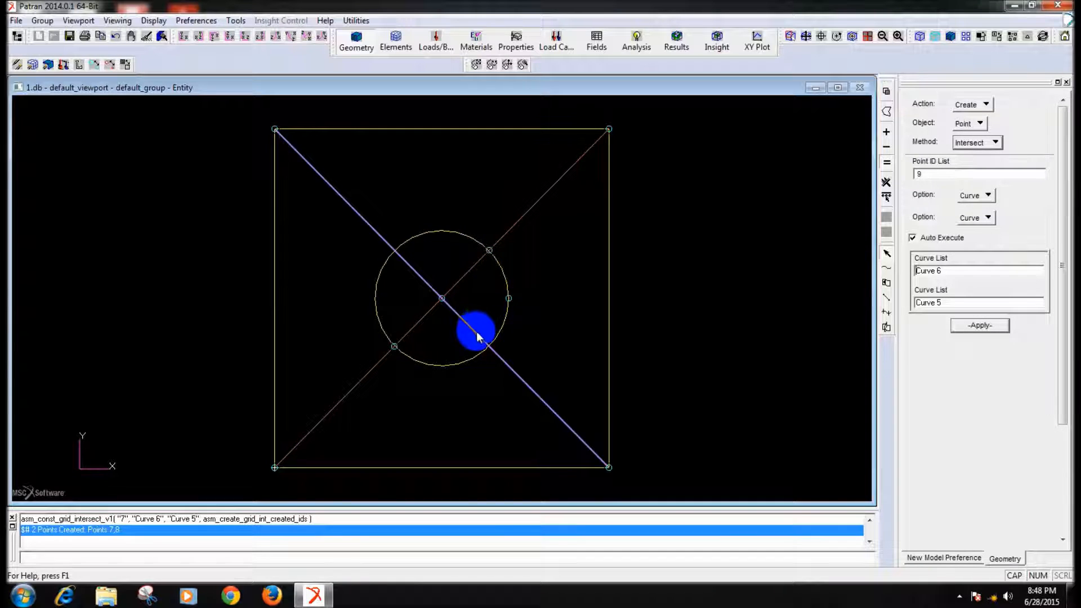
left_click(480, 356)
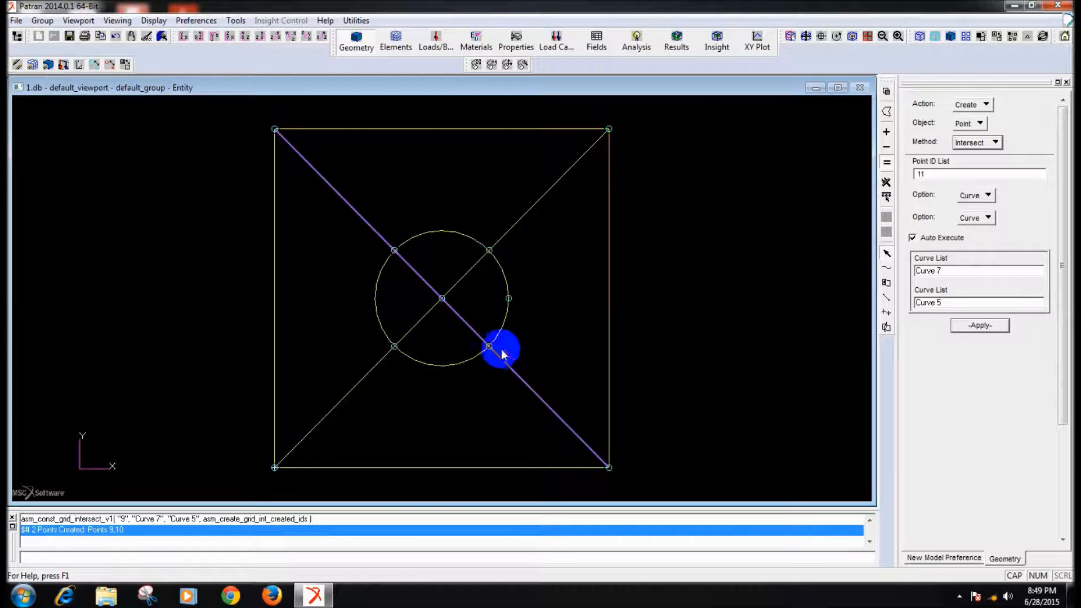
- Break the lower-left to upper-right diagonal at its two intersection points with the circle, deleting the original curves
left_click(986, 104)
left_click(982, 137)
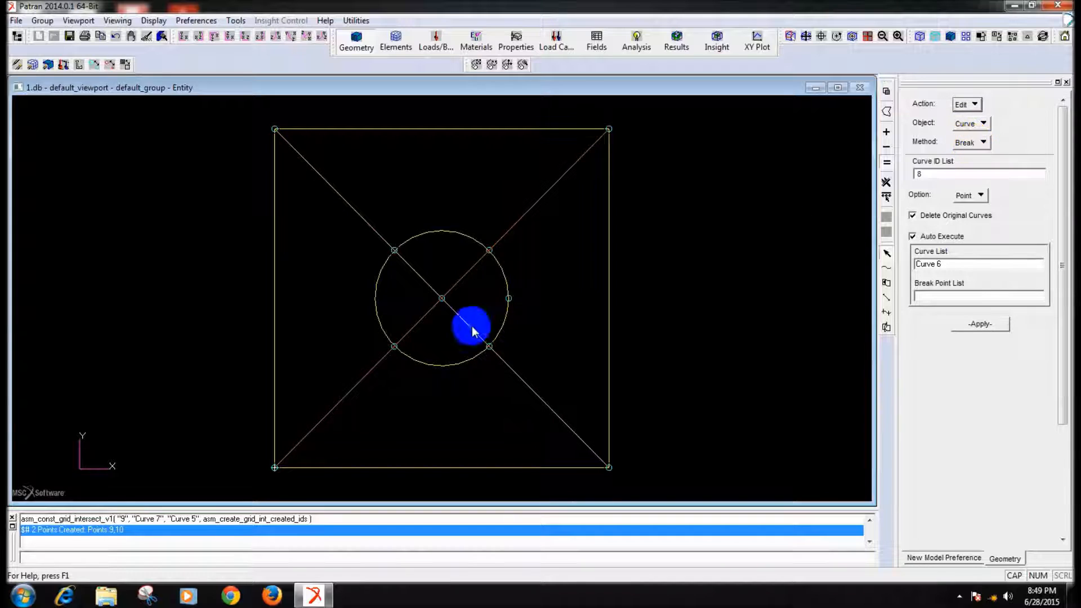
left_click(502, 237)
left_click(490, 251)
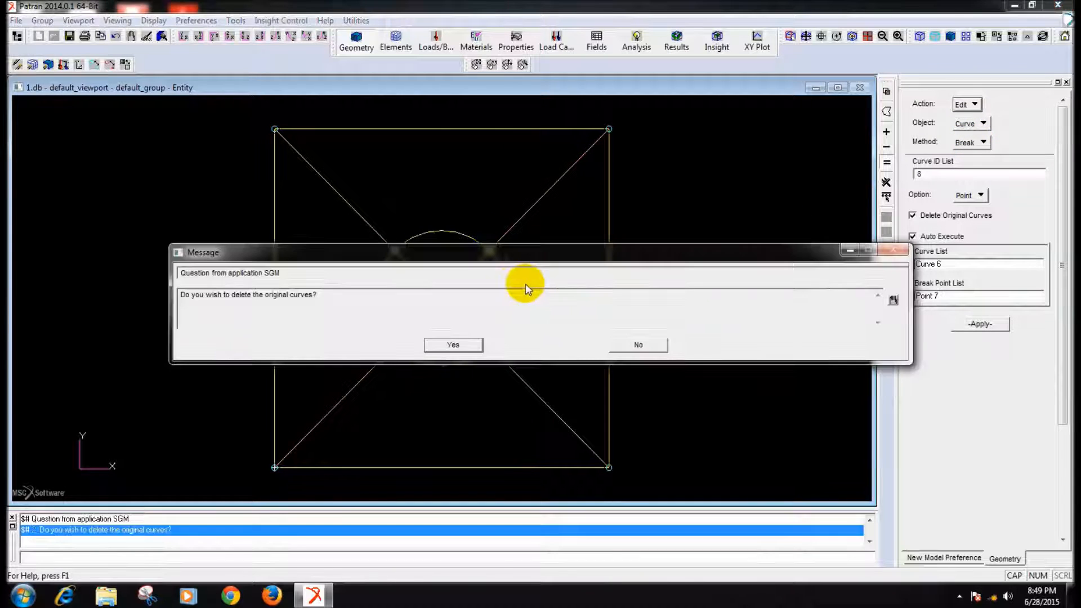
left_click(458, 343)
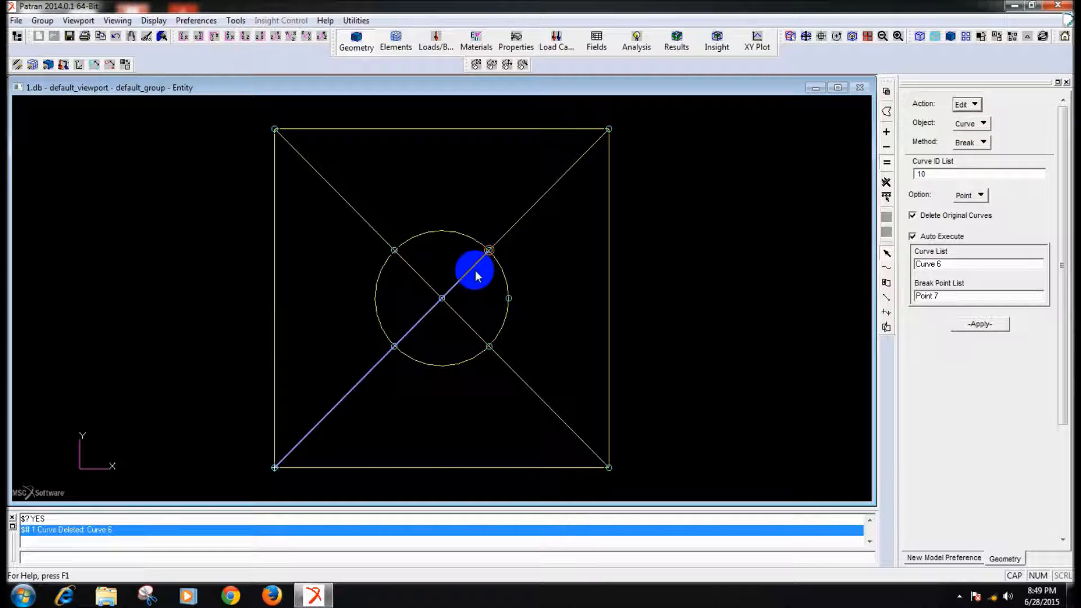
left_click(413, 332)
left_click(395, 346)
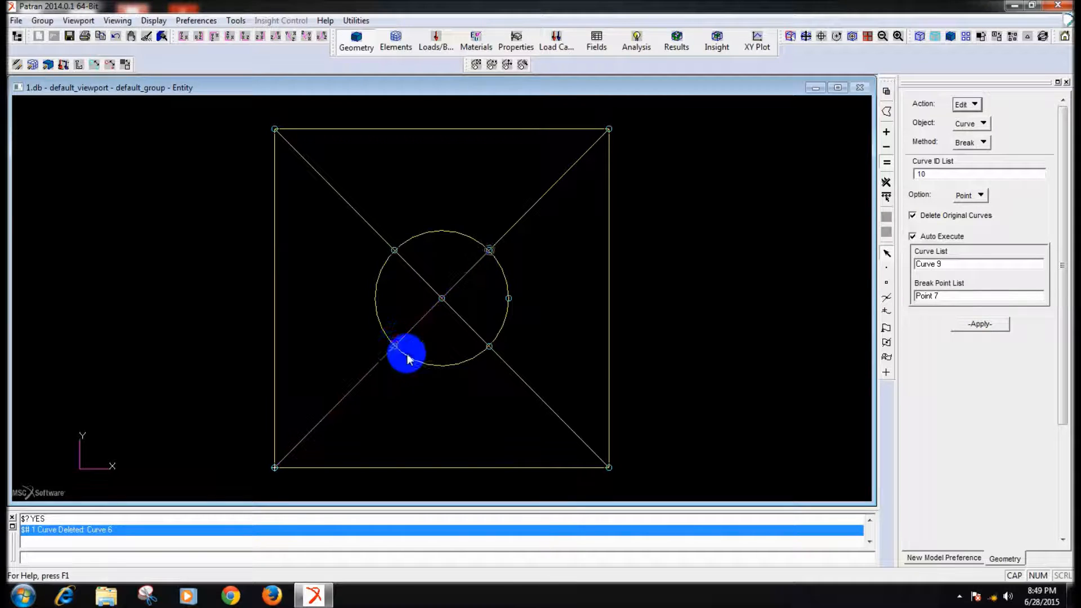
- Break the upper-left to lower-right diagonal at its two circle intersection points, deleting the original curves
left_click(512, 369)
left_click(489, 346)
left_click(458, 345)
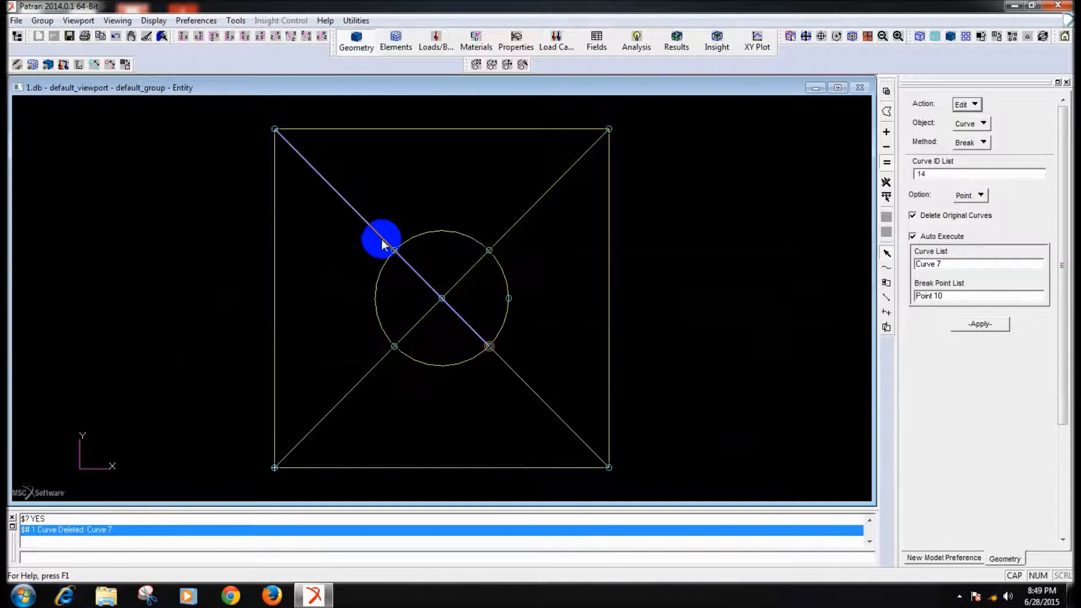
left_click(380, 237)
left_click(396, 251)
left_click(458, 344)
left_click(444, 319)
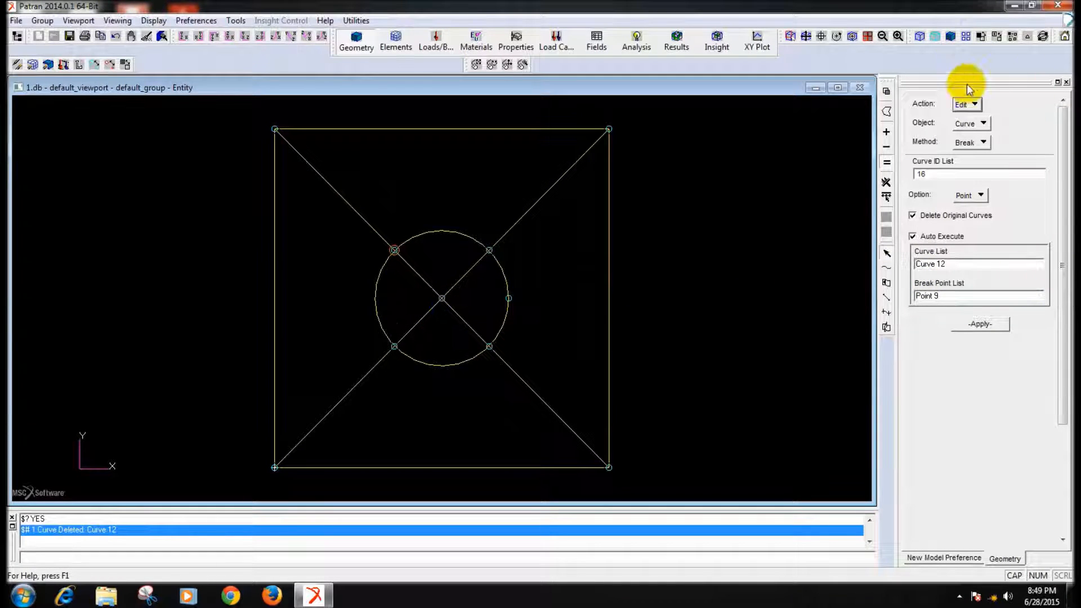
- Delete the centre point and the diagonal segments inside the circle, and restore the front view
left_click(966, 104)
left_click(985, 124)
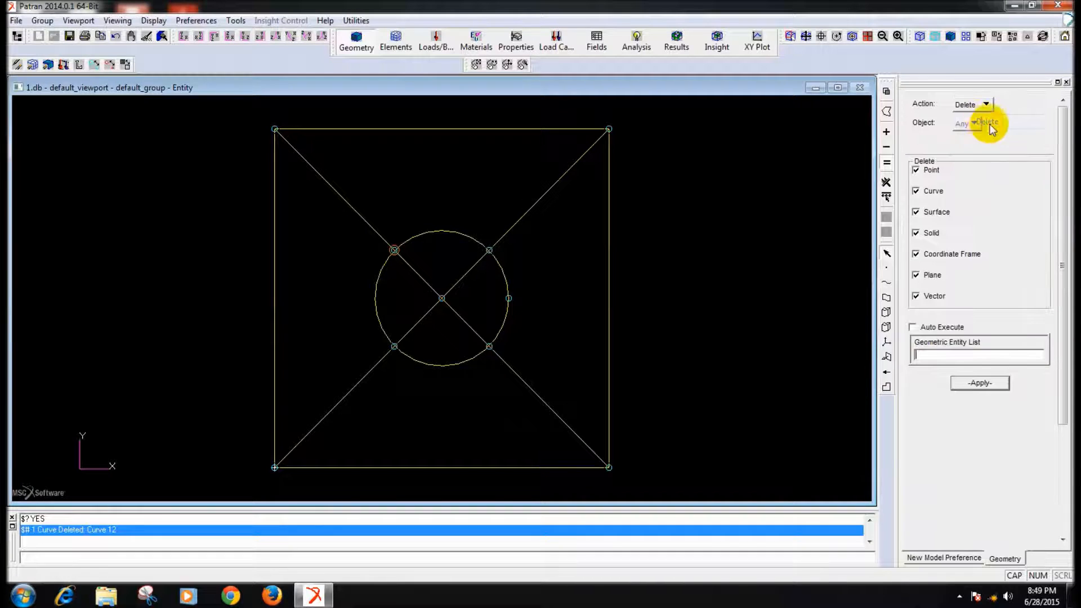
left_click_drag(401, 279, 476, 318)
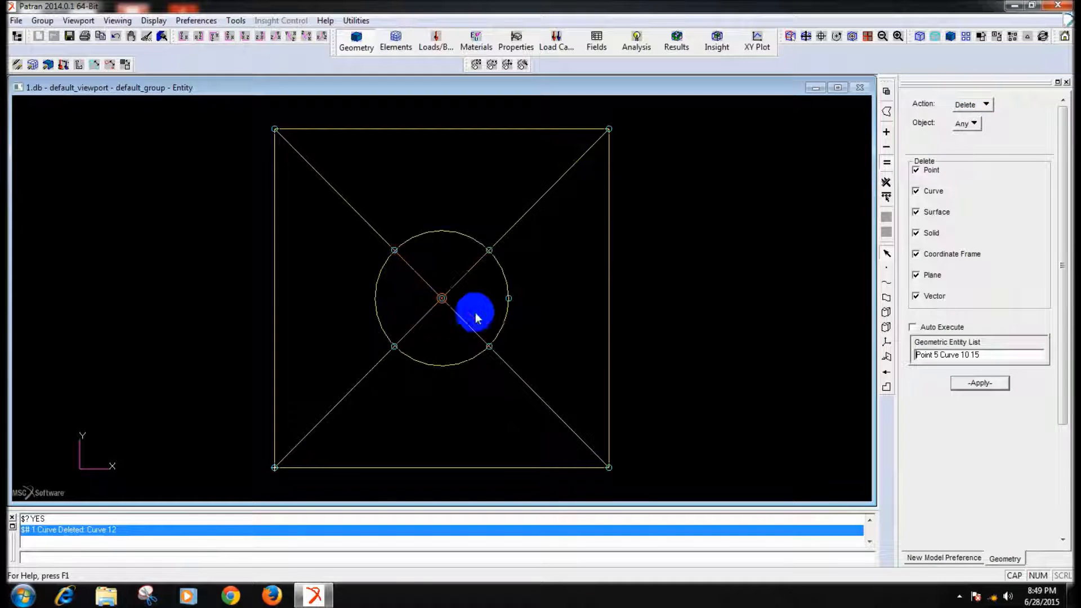
left_click(972, 383)
middle_click_drag(714, 373, 710, 369)
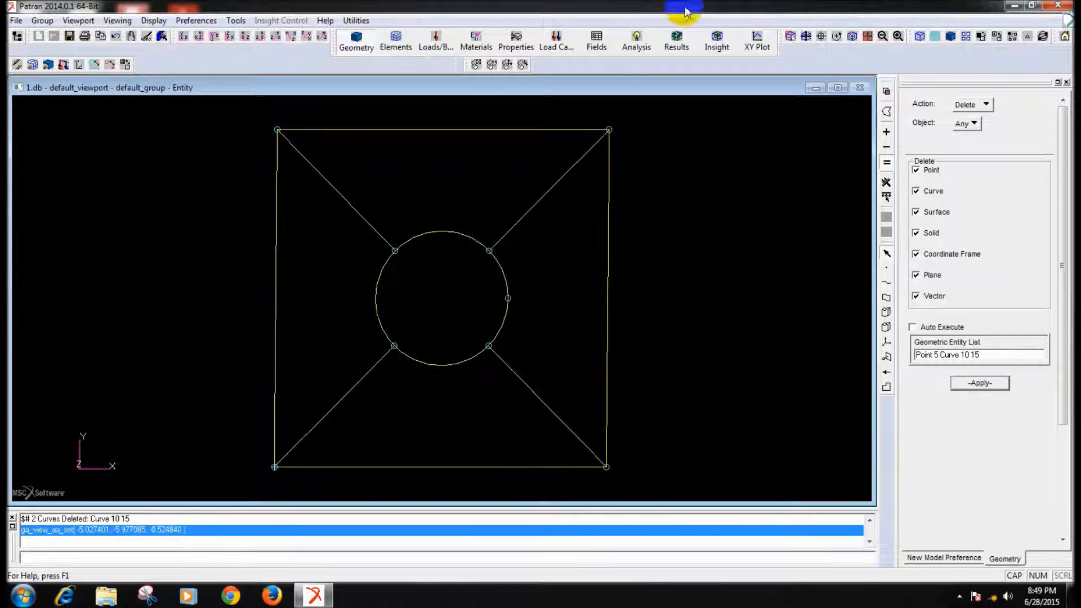
left_click(187, 39)
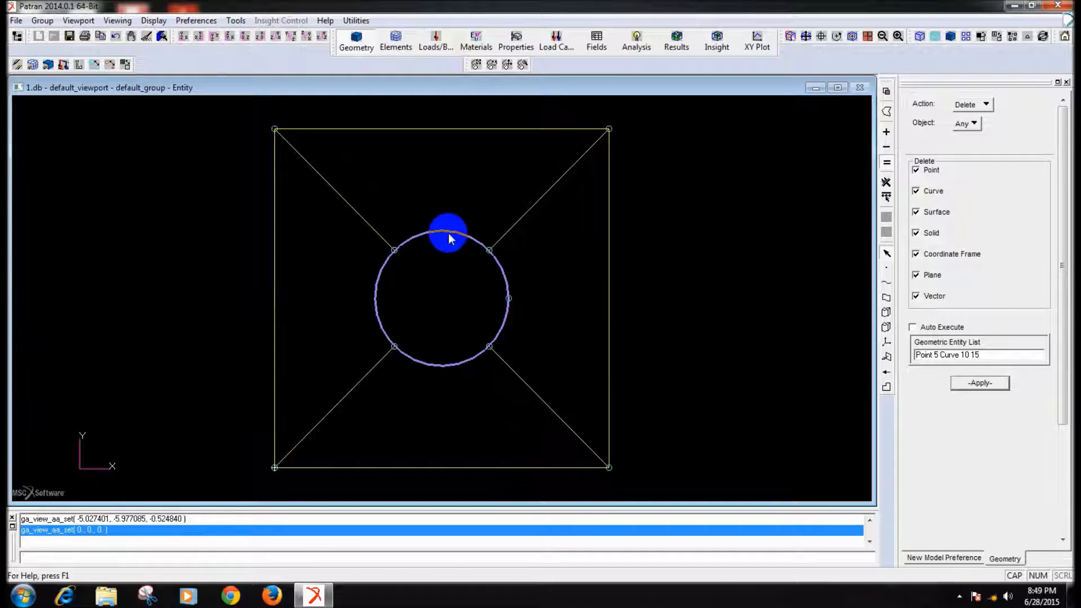
- Break the circle at its upper-right and upper-left diagonal intersection points, deleting the original curves
left_click(980, 111)
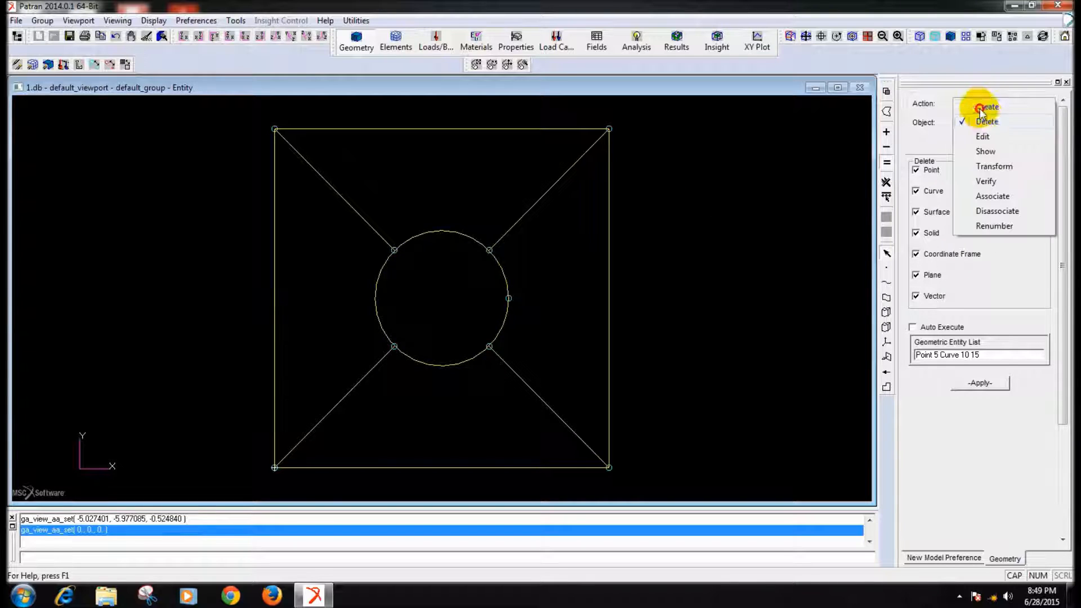
left_click(989, 138)
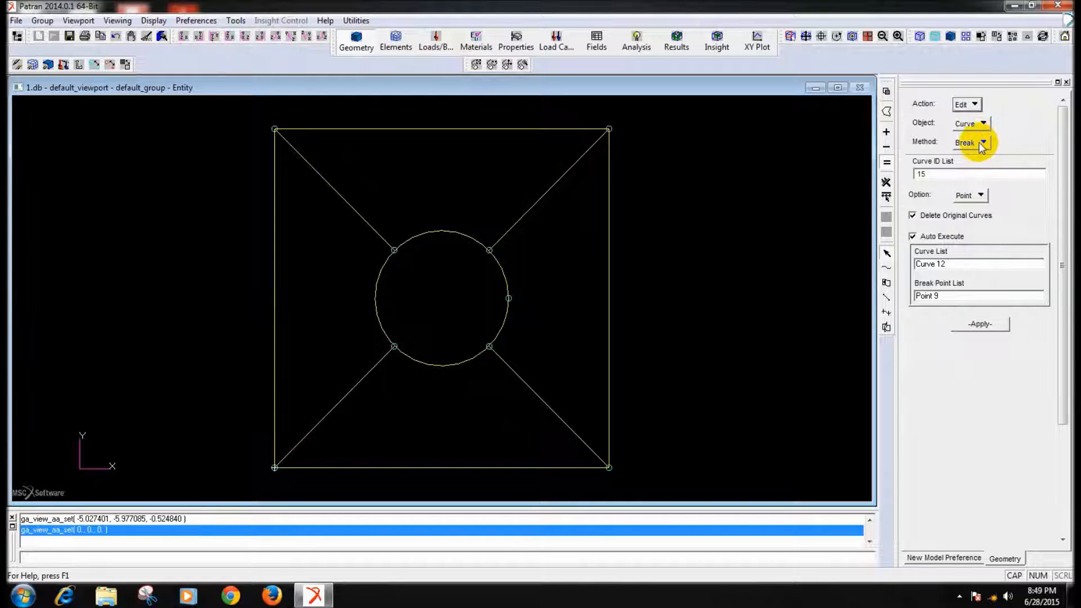
left_click(454, 233)
left_click(489, 250)
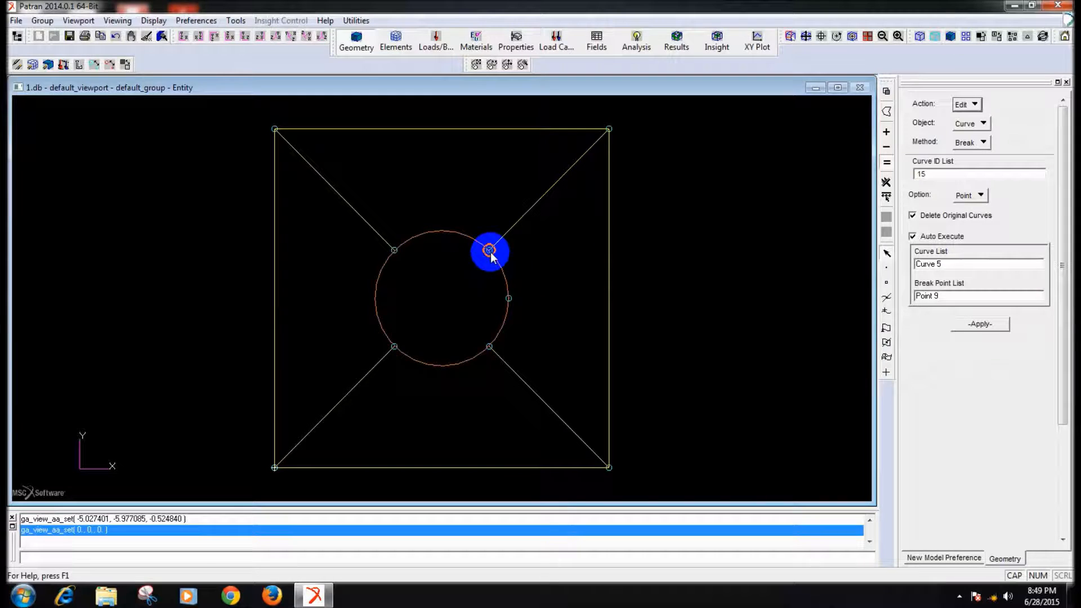
left_click(467, 338)
left_click(398, 251)
left_click(396, 250)
left_click(465, 345)
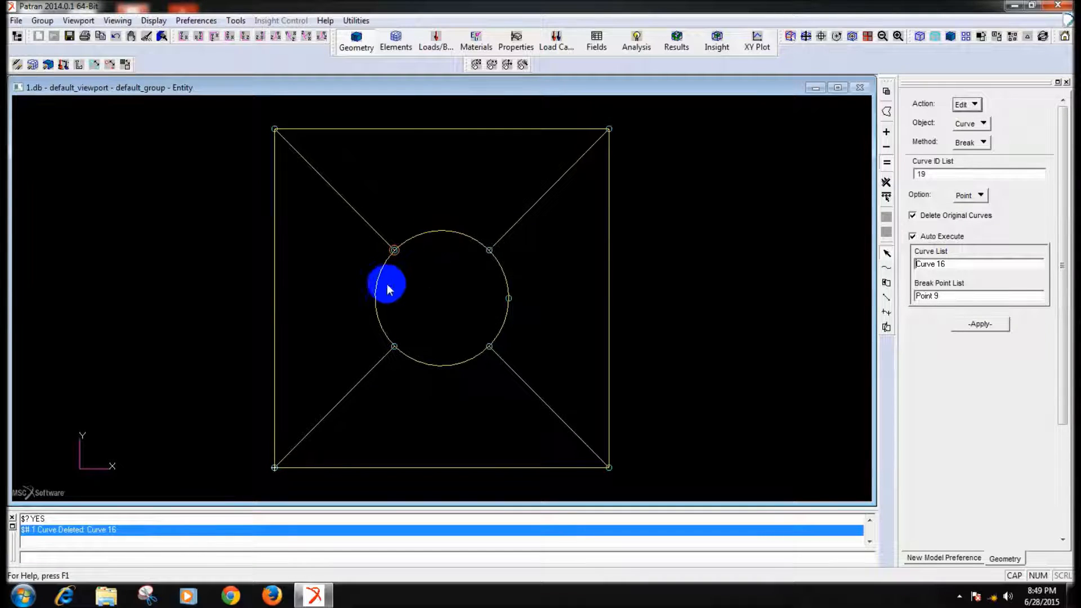
- Break the remaining circle arc at the lower-left and lower-right intersection points, deleting the original curves
left_click(377, 287)
left_click(394, 346)
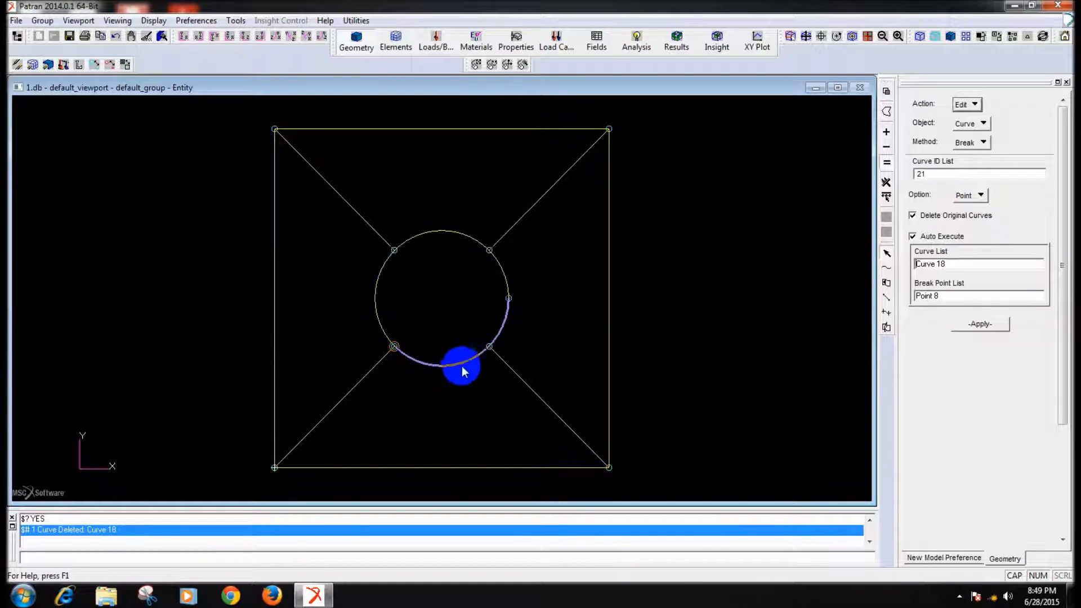
left_click(461, 364)
left_click(489, 347)
left_click(472, 343)
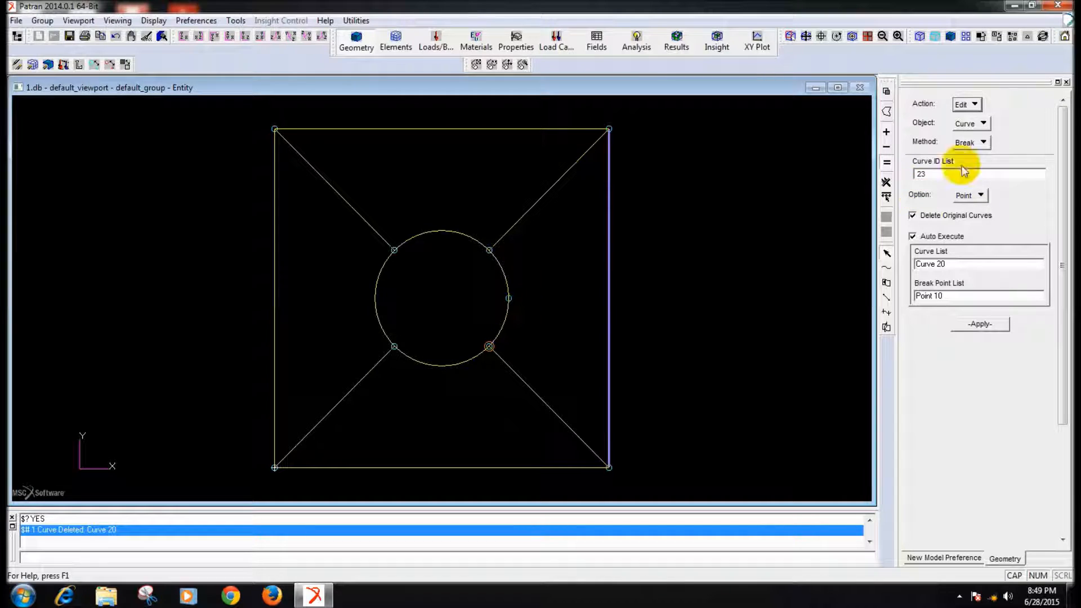
- Merge the two short arcs on the circle's right side into one curve, deleting the originals
left_click(982, 143)
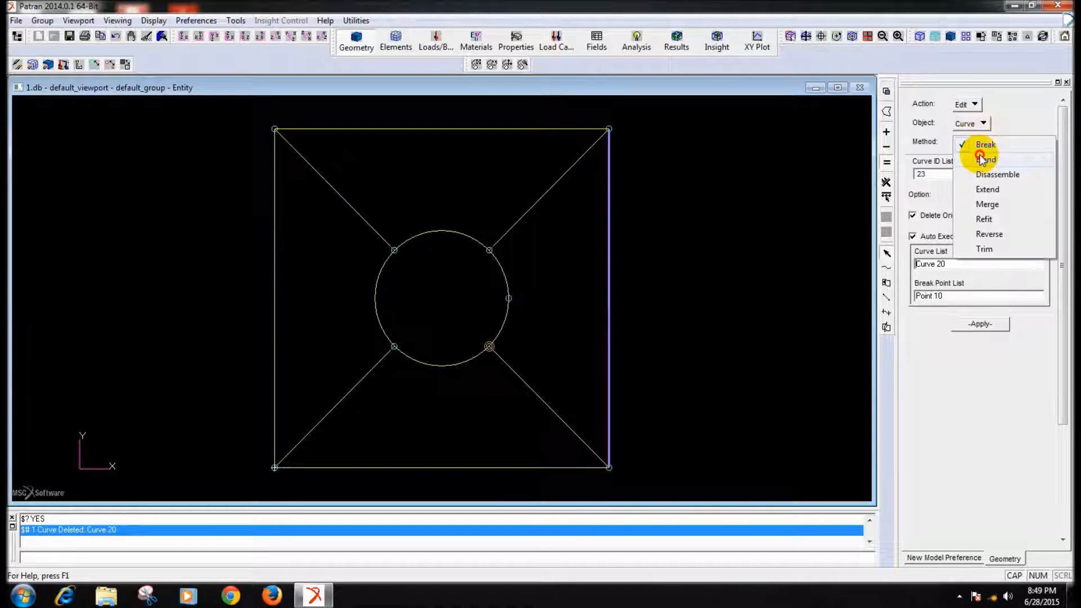
left_click(977, 206)
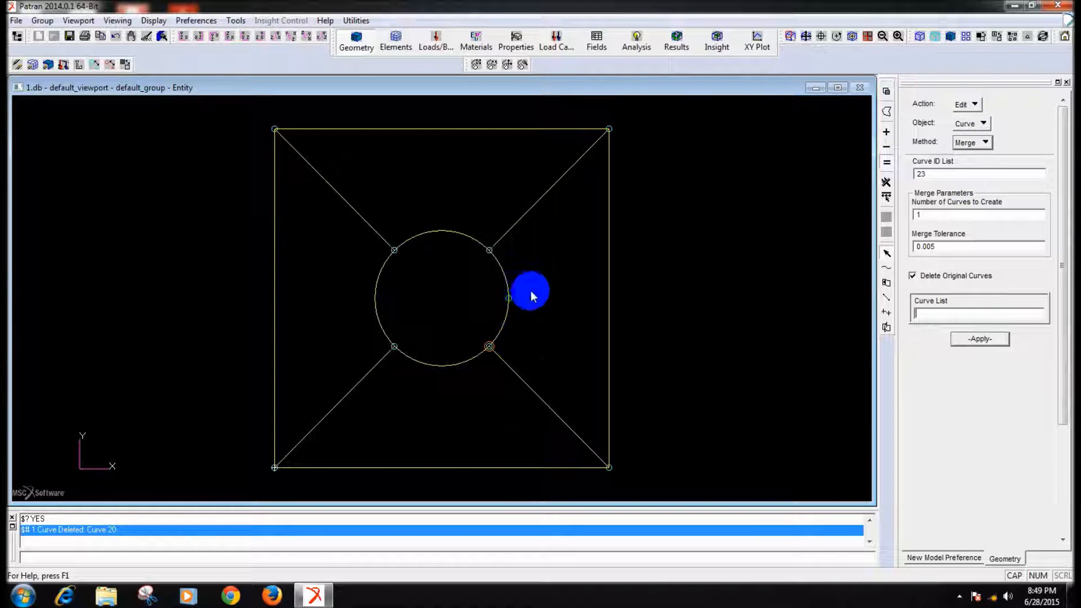
left_click_drag(497, 283, 532, 316)
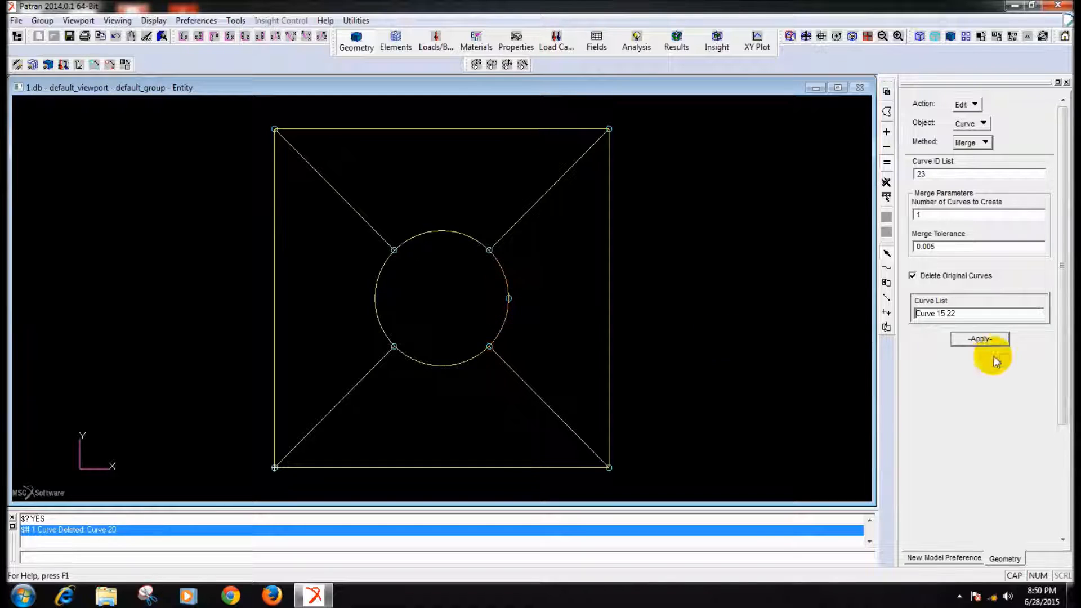
left_click(984, 337)
left_click(471, 346)
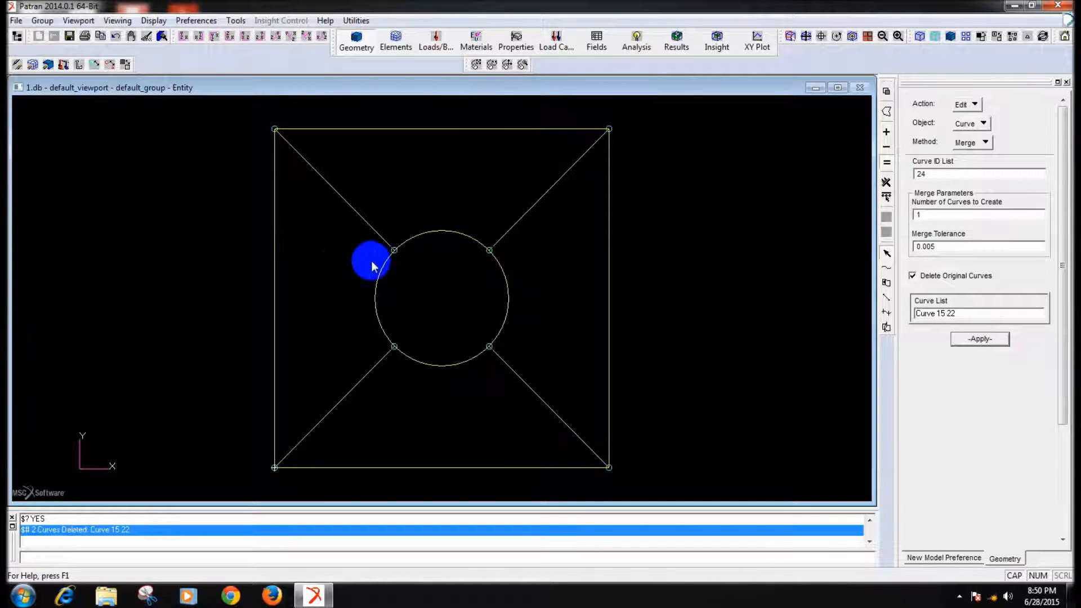
- Set up the geometry form to create surfaces with the Edge method and the 4 Edge option
left_click(967, 105)
left_click(984, 107)
left_click(983, 123)
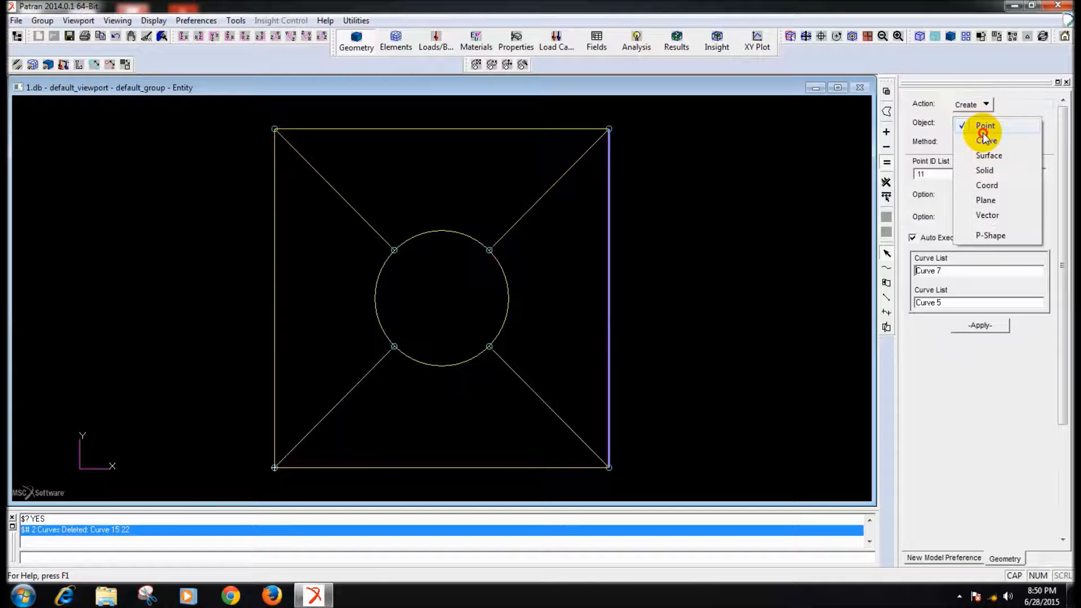
left_click(980, 152)
left_click(974, 143)
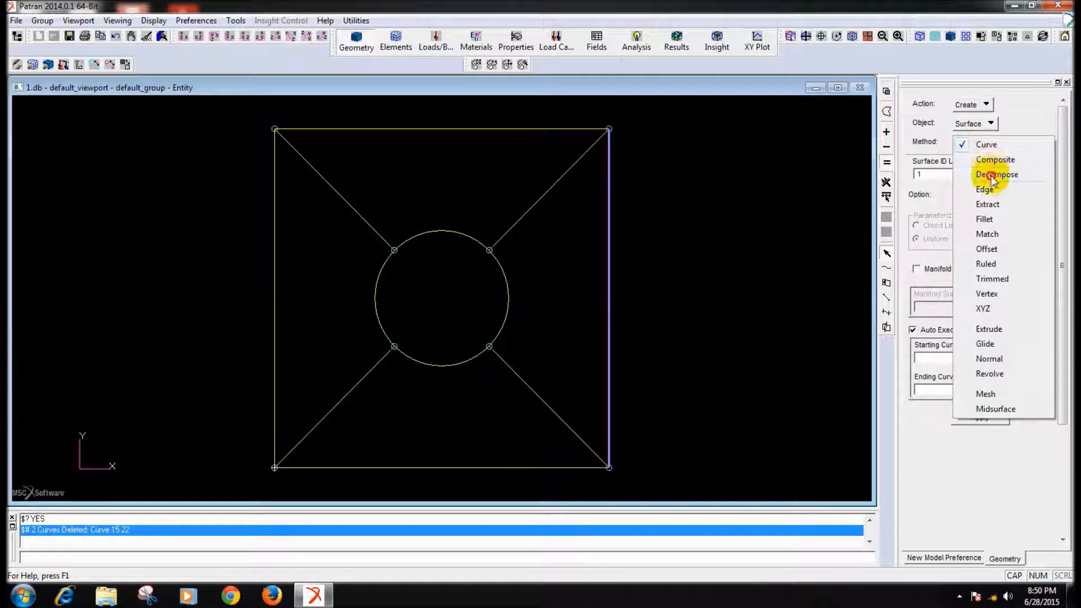
left_click(985, 191)
- Try to create a four-edge surface from the circle's right arc and the upper-right and lower-right diagonals
left_click(440, 345)
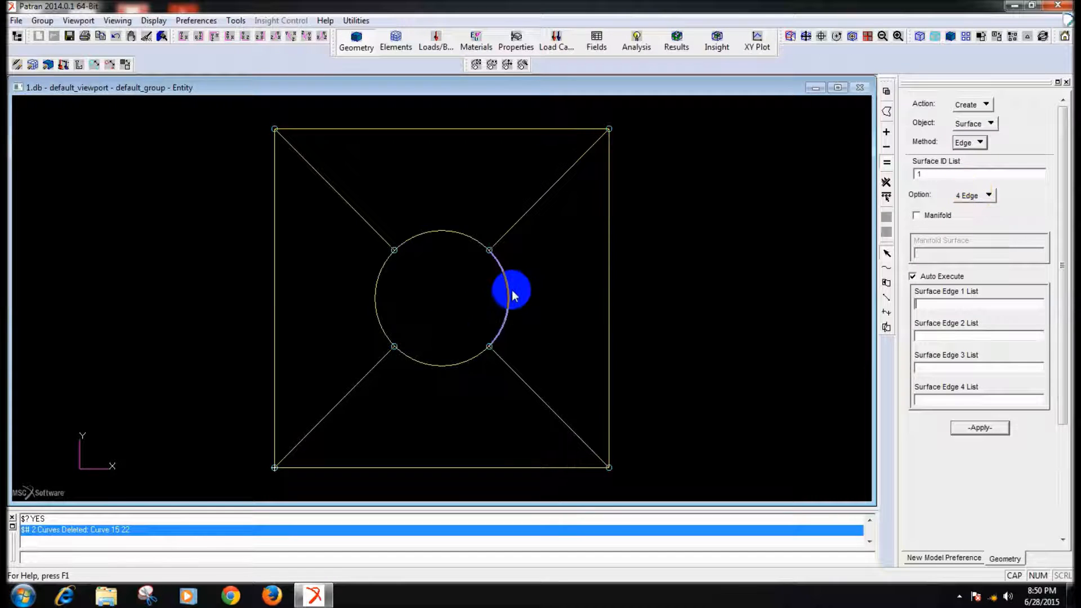
left_click(526, 216)
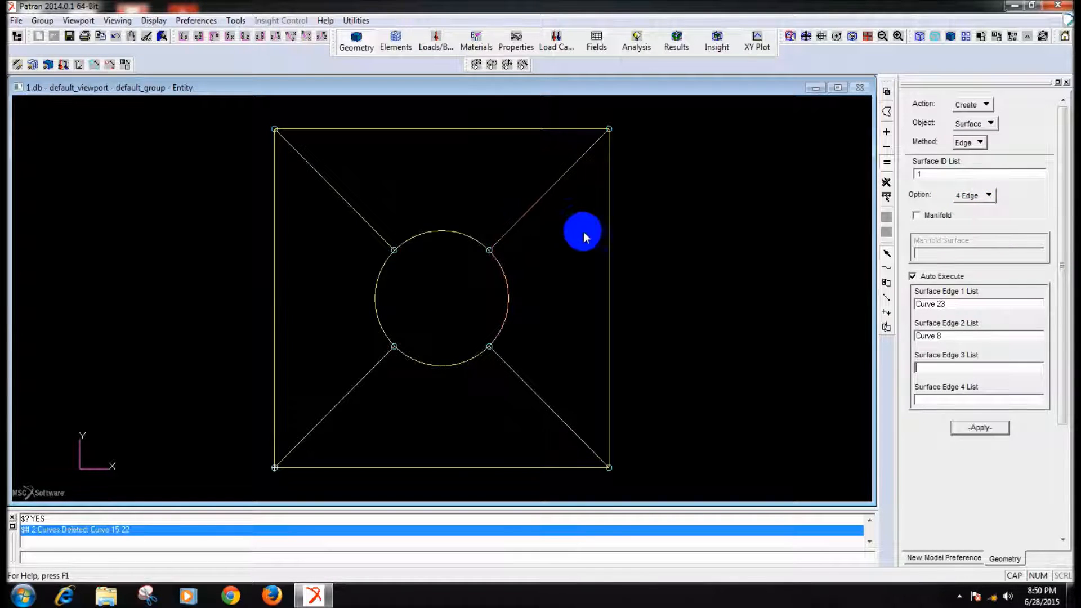
left_click(520, 385)
left_click(917, 404)
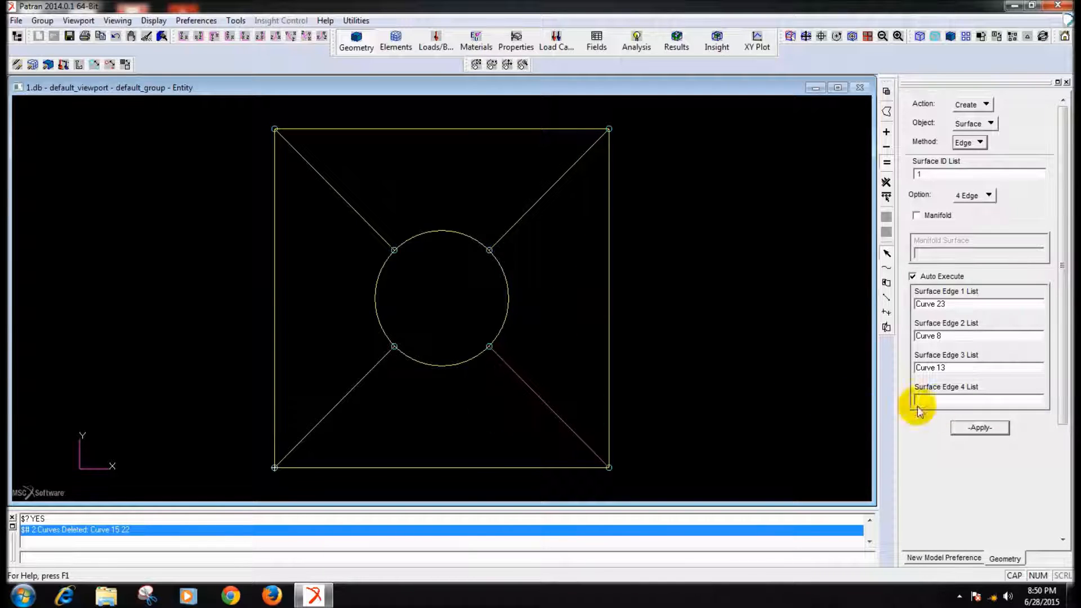
left_click(538, 401)
left_click(564, 345)
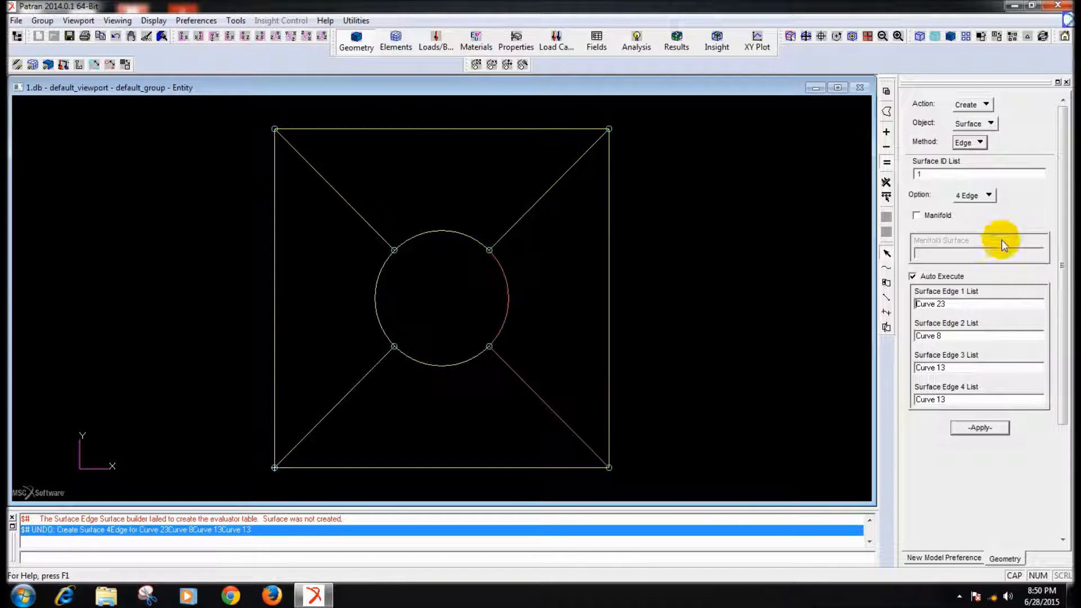
- Create the right four-edge surface from the right arc, upper-right diagonal, right side and lower-right diagonal, and display the model smooth shaded
left_click(960, 303)
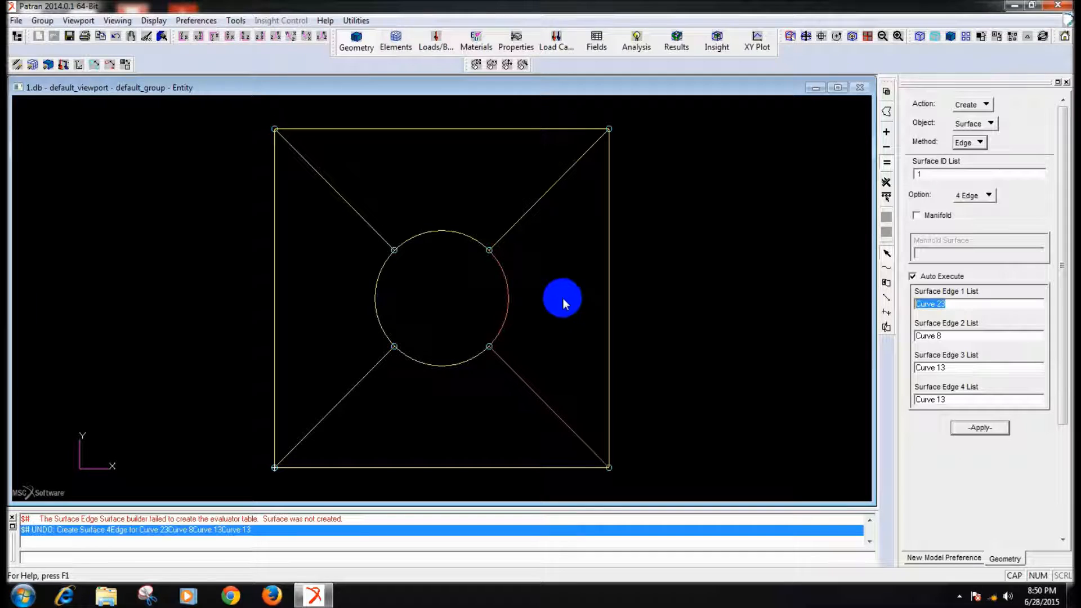
left_click(508, 297)
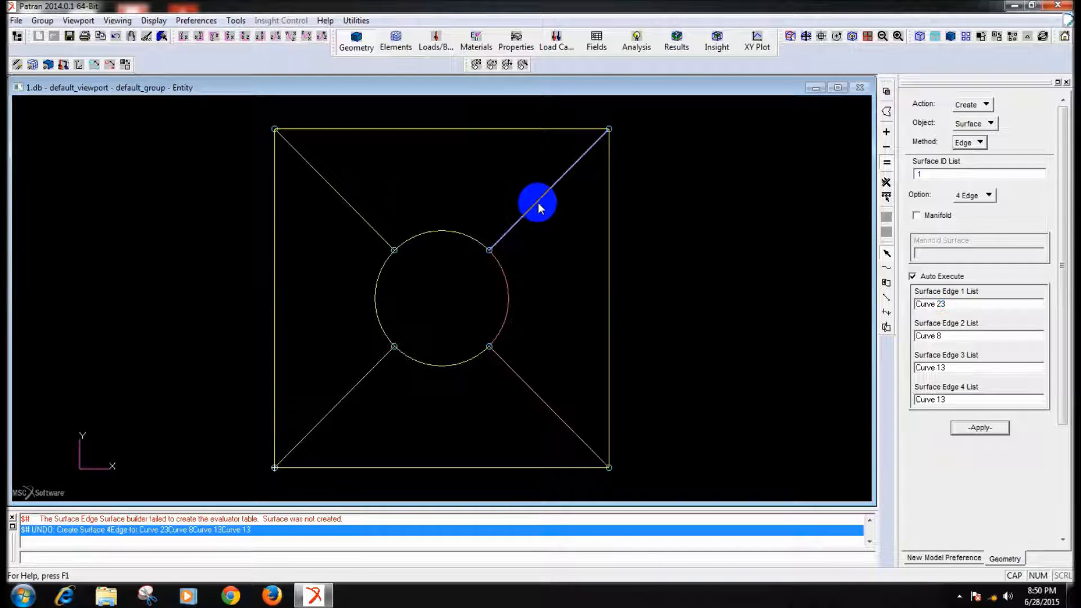
left_click(609, 274)
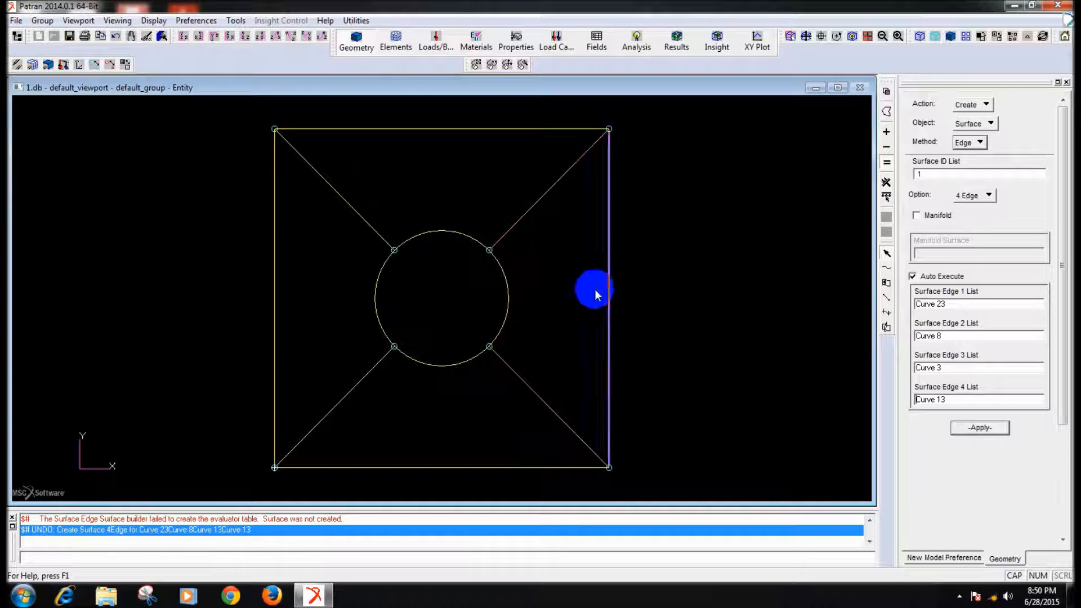
left_click(539, 394)
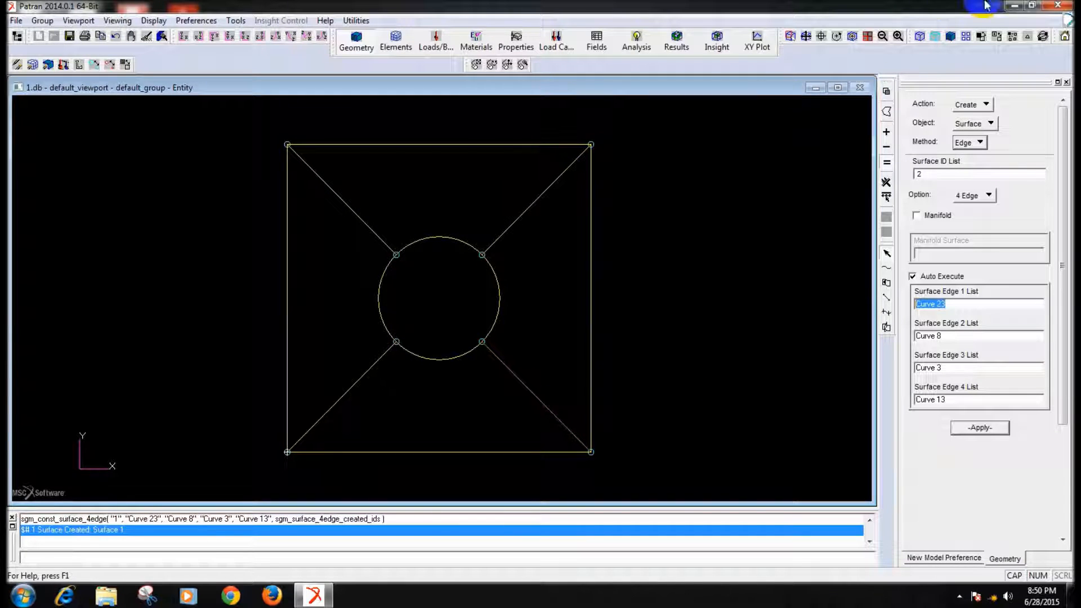
left_click(950, 36)
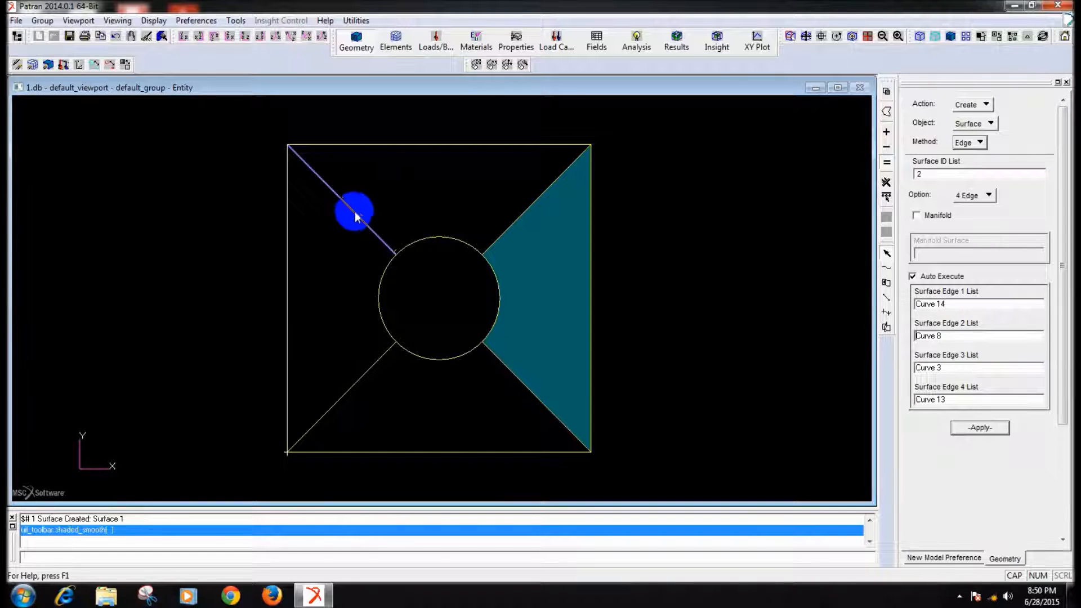
- Create the upper four-edge surface from the upper-left diagonal, the plate's top side, the upper-right diagonal and the circle's top arc
left_click(378, 146)
left_click(500, 210)
left_click(513, 223)
left_click(452, 239)
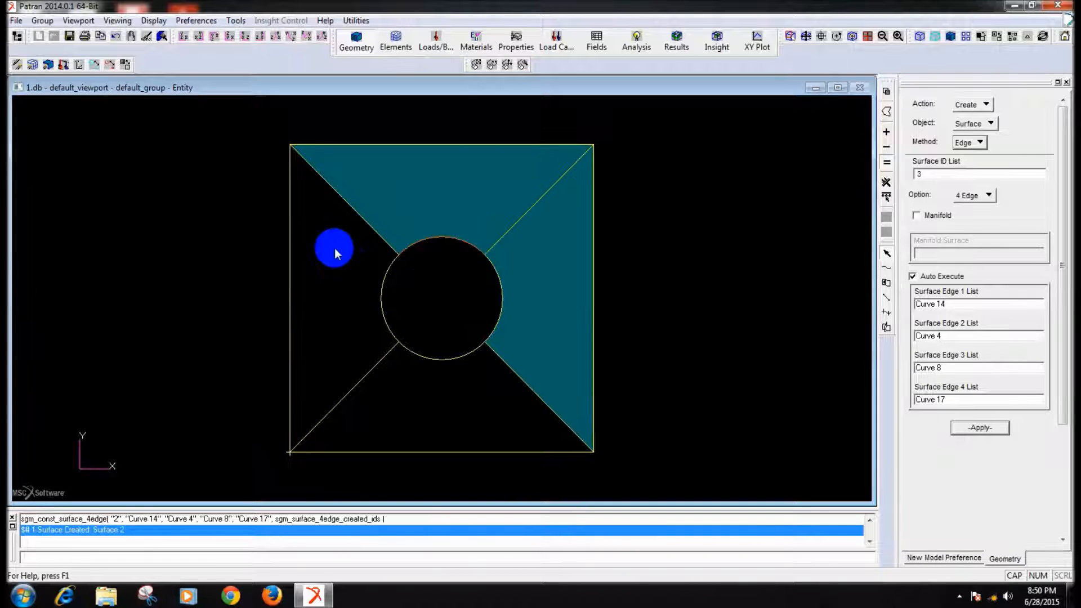
- Create the left four-edge surface from the plate's left side, the upper-left diagonal, the circle's left arc and the lower-left diagonal
left_click(291, 304)
left_click(365, 219)
left_click(383, 275)
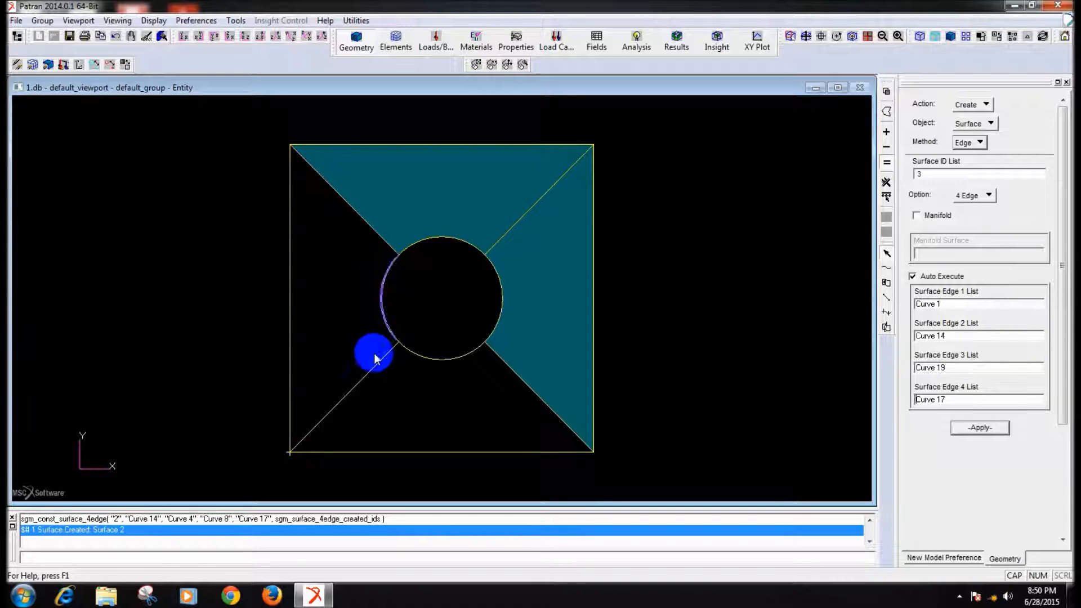
middle_click_drag(309, 379, 226, 366)
left_click(927, 302)
left_click_drag(950, 306, 903, 287)
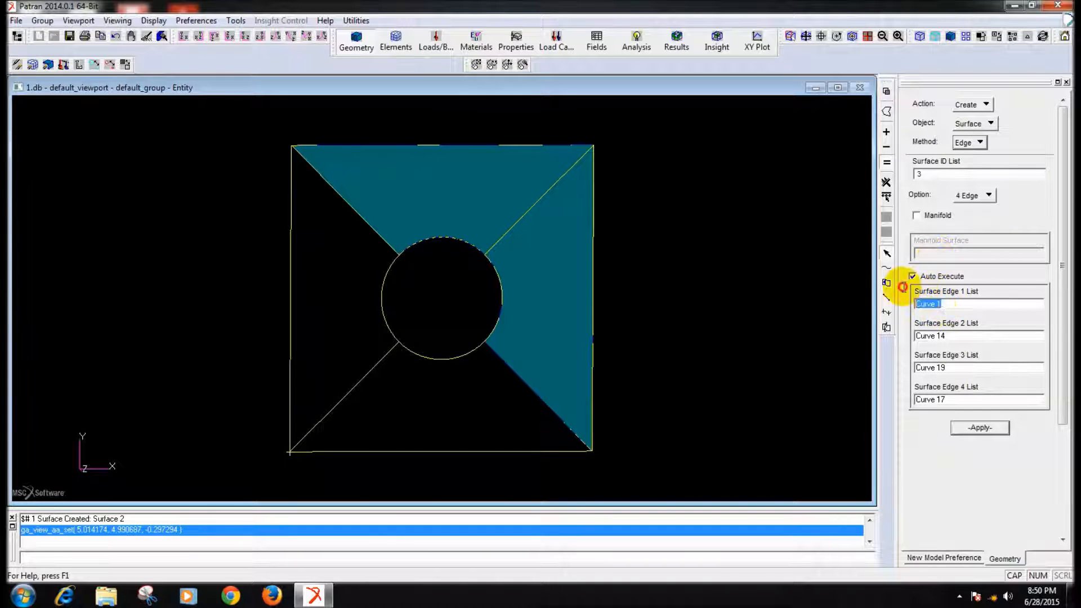
left_click(290, 269)
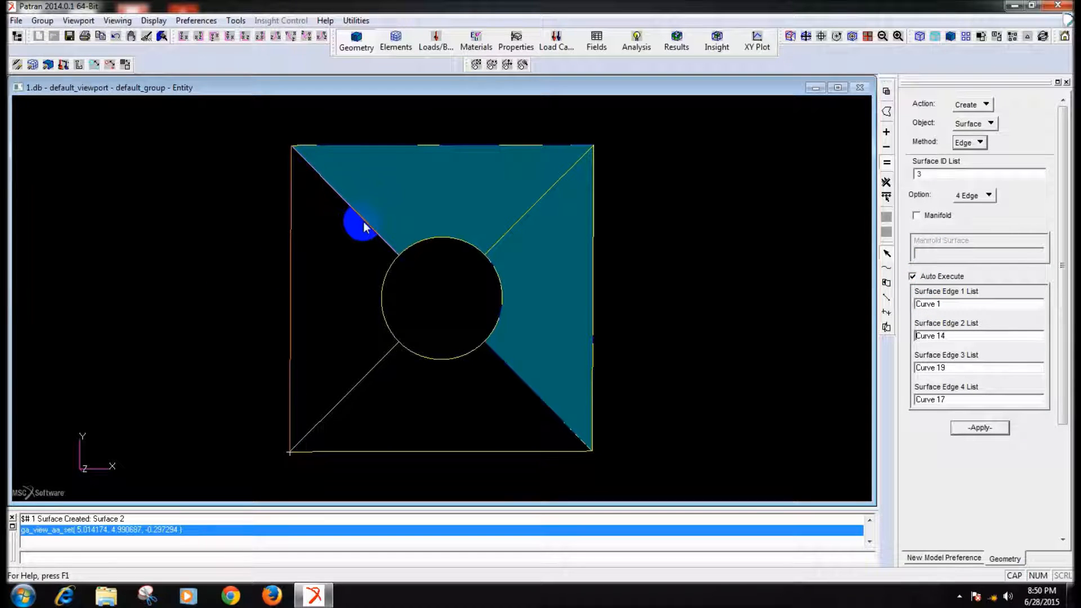
left_click(383, 290)
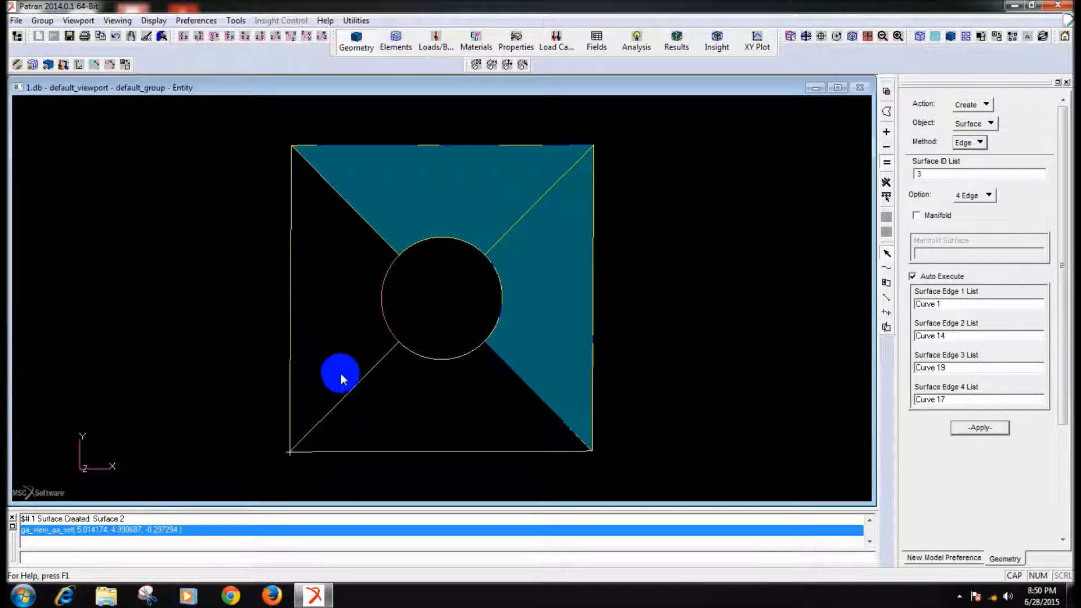
left_click(344, 404)
middle_click_drag(320, 349, 207, 332)
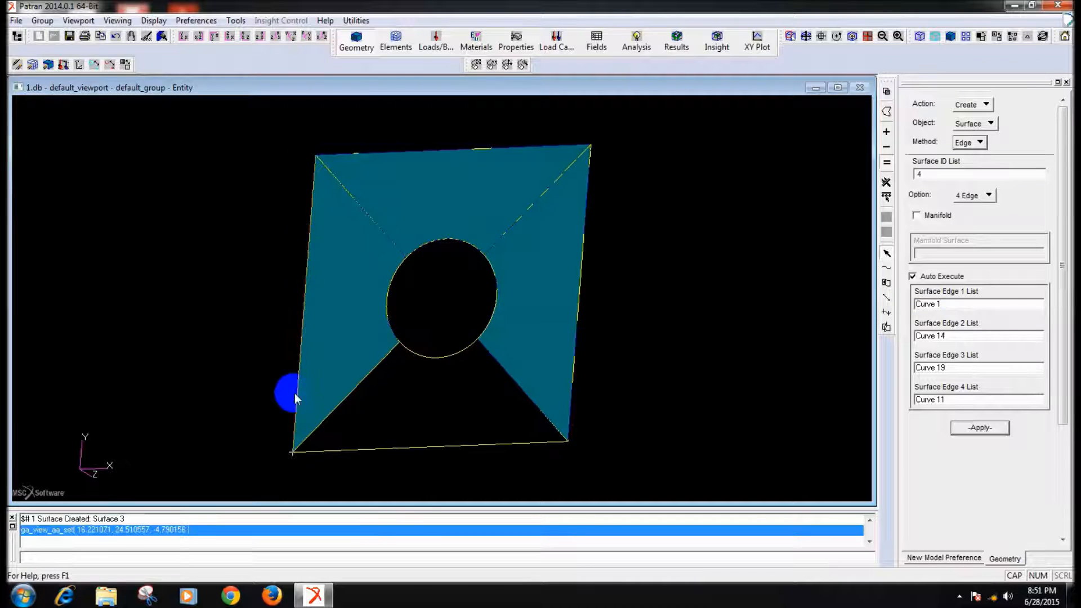
- Create the lower four-edge surface from the lower-left diagonal, the circle's bottom arc, the lower-right diagonal and the plate's bottom side
left_click(449, 357)
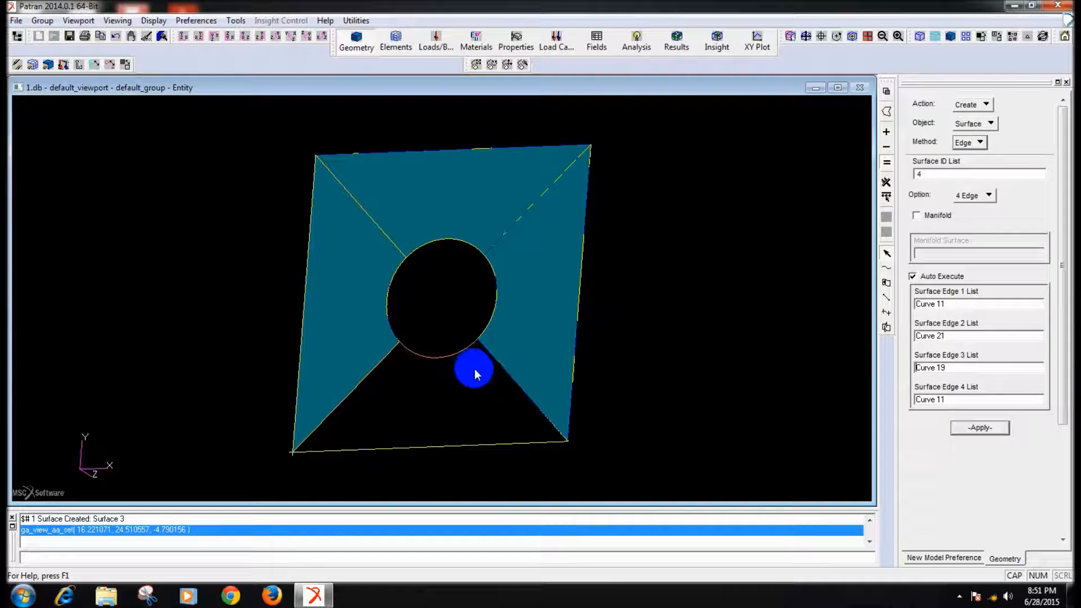
left_click(434, 439)
left_click(432, 448)
middle_click_drag(572, 388, 649, 357)
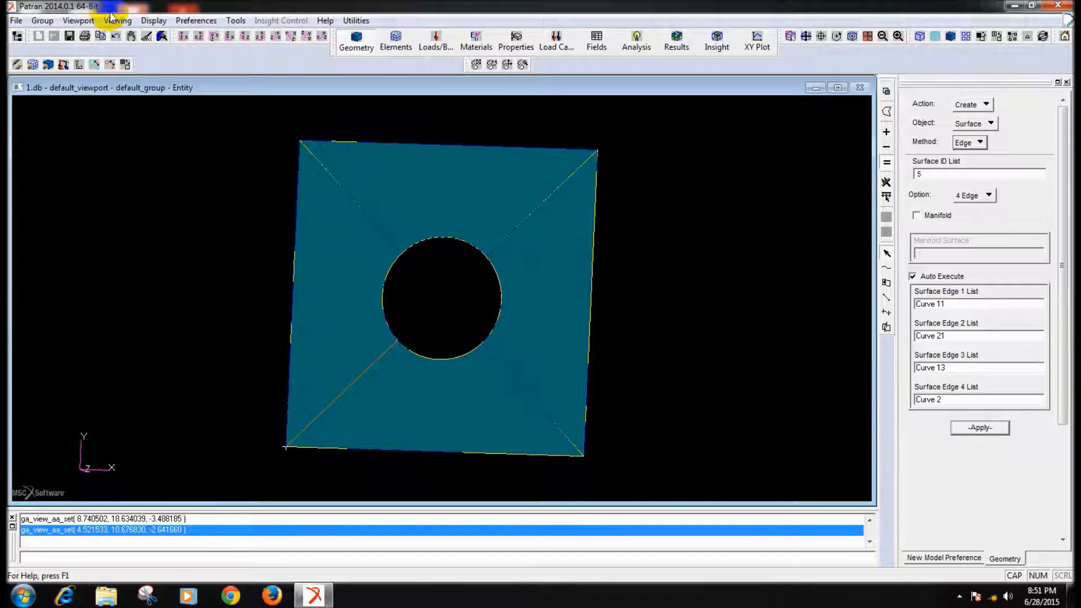
- Post the directional_1 and directional_2 light sources alongside ambient and directional_3 to brighten the shaded surfaces
left_click(154, 20)
left_click(190, 238)
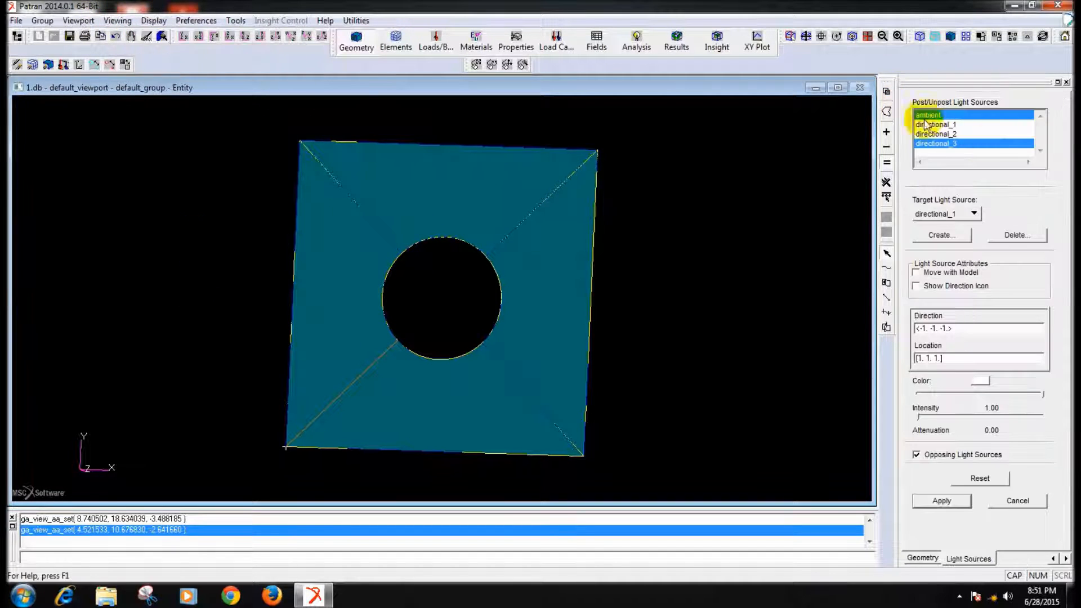
left_click_drag(974, 125, 977, 137)
left_click(956, 499)
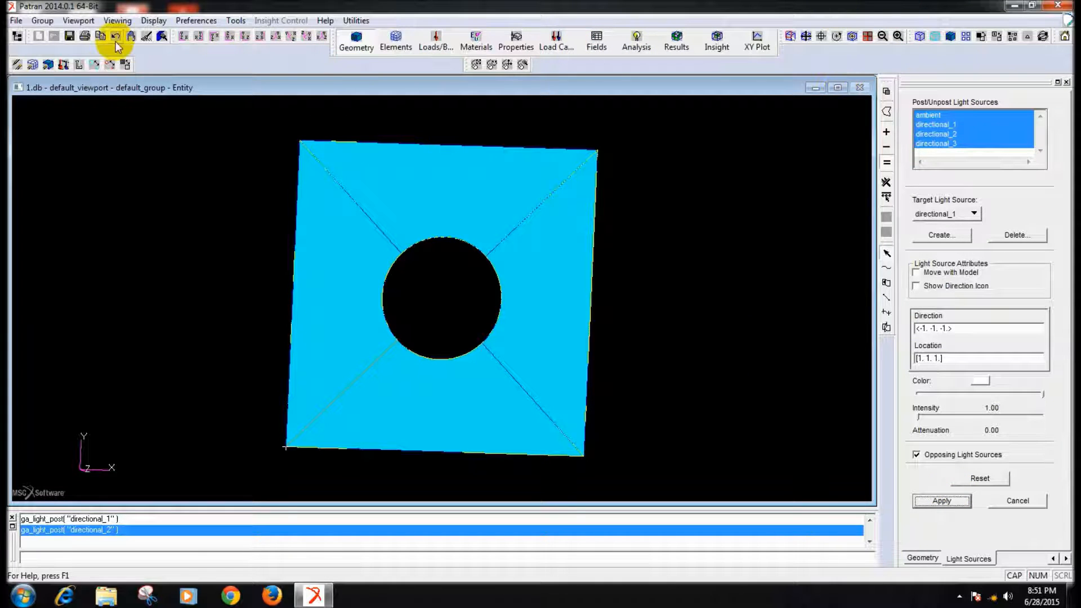
left_click(183, 36)
middle_click_drag(210, 226, 237, 191)
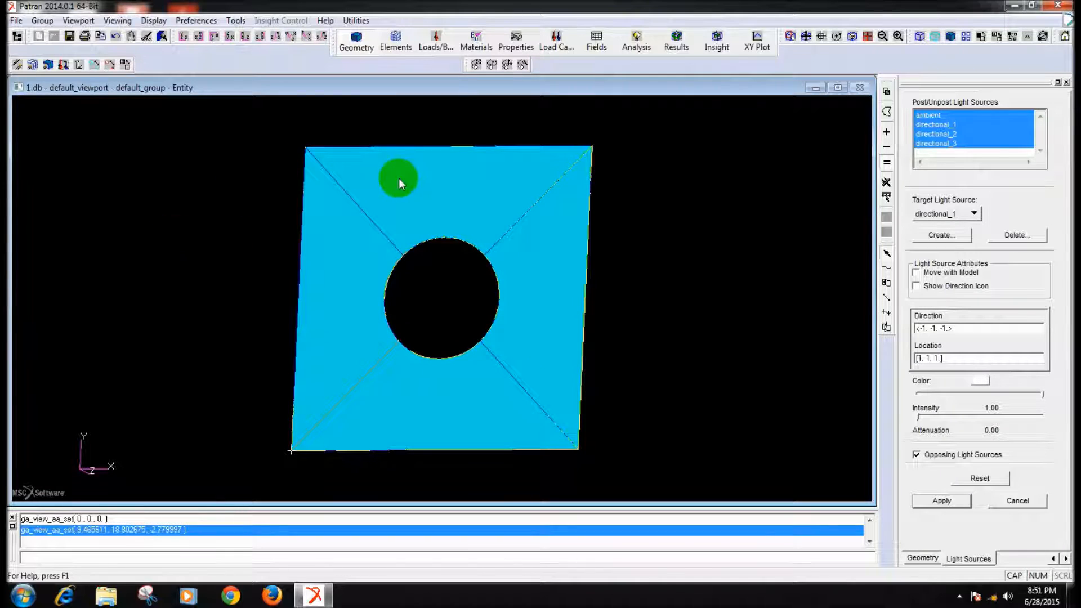
- Create the linear elastic isotropic material AL with elastic modulus 70000 and Poisson ratio 0.3
left_click(476, 42)
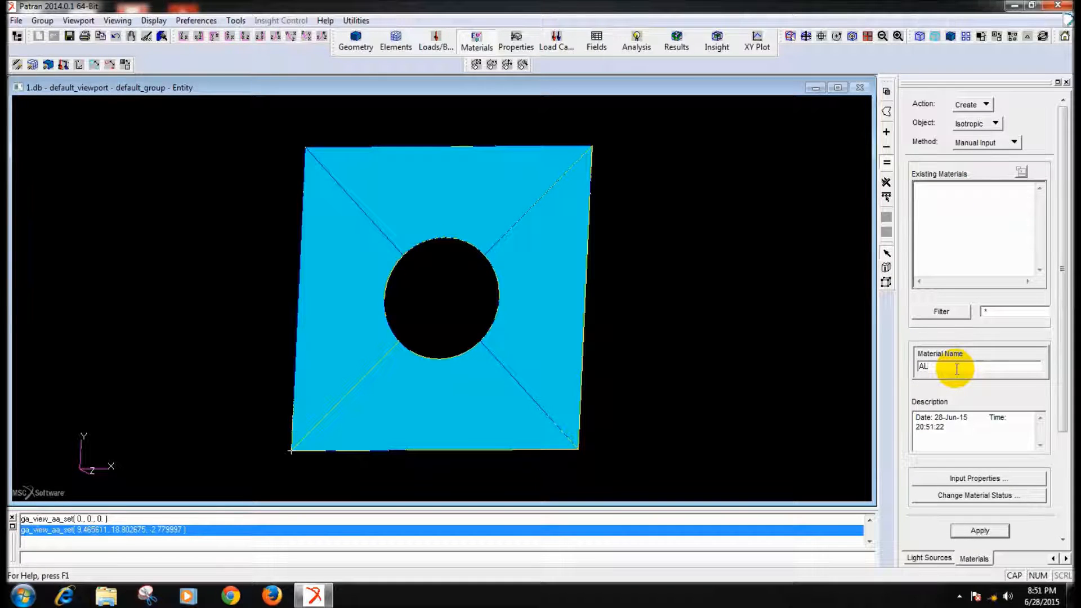
left_click(938, 480)
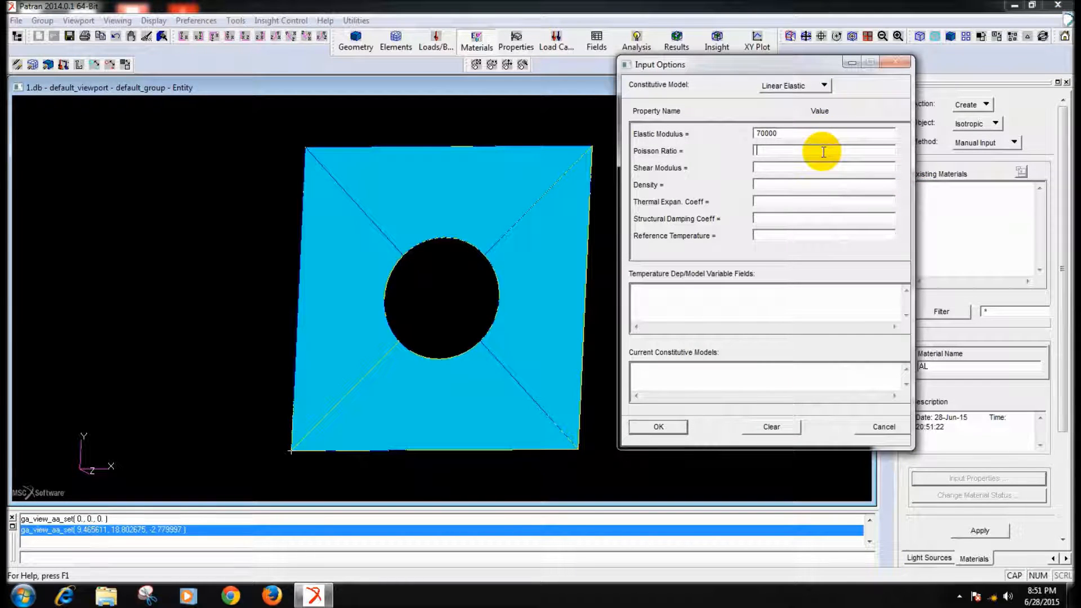
left_click(658, 426)
left_click(967, 531)
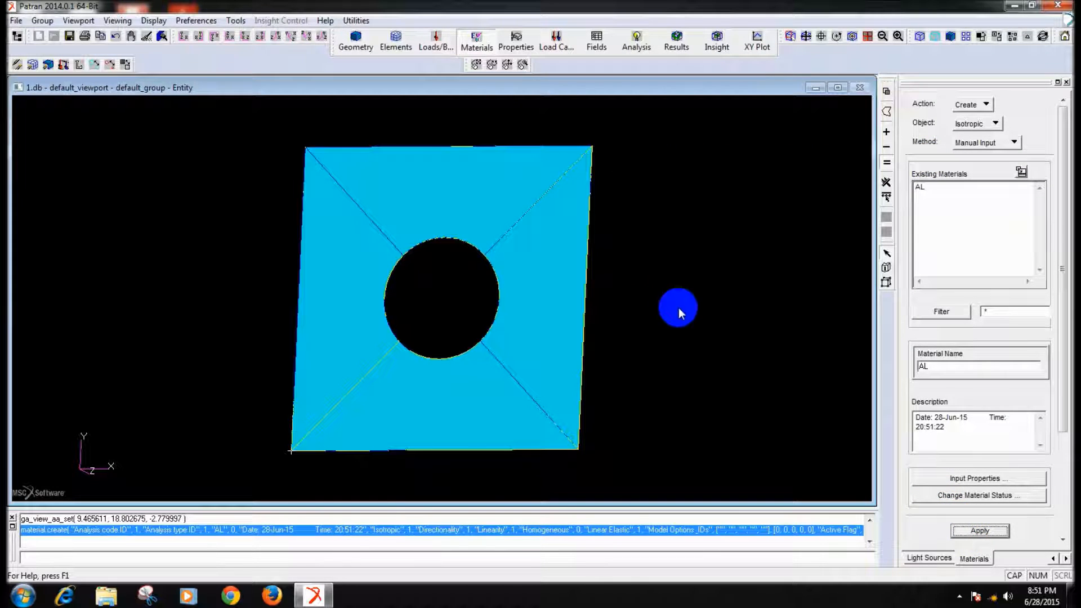
- Set up the finite element form to create a surface mesh
left_click(396, 38)
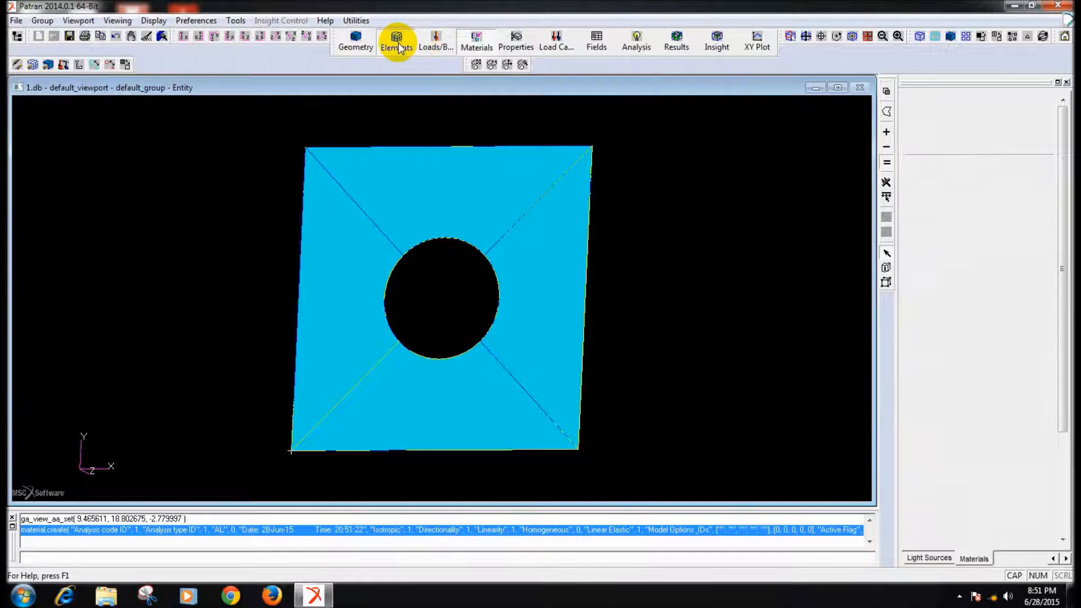
left_click(993, 123)
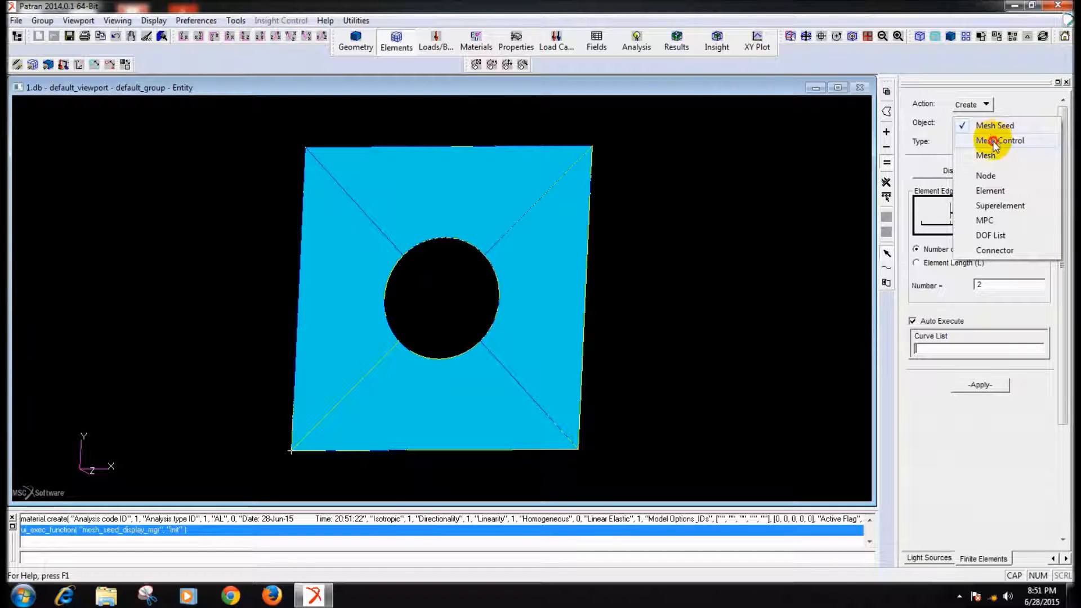
left_click(989, 158)
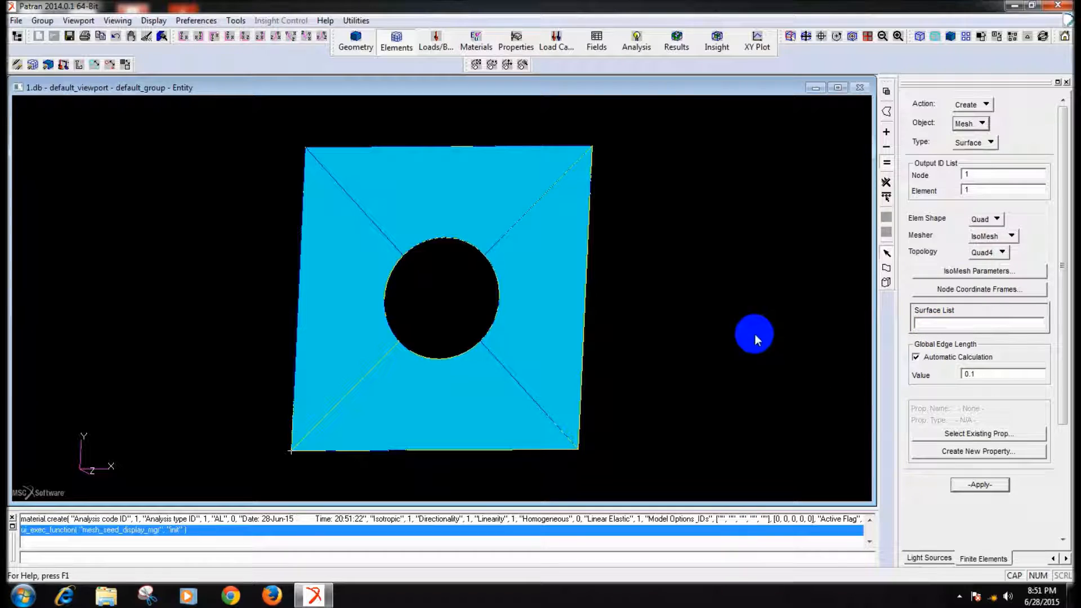
- Mesh the right surface with Quad4 IsoMesh elements at the automatically calculated edge length, and undo that mesh
left_click(540, 300)
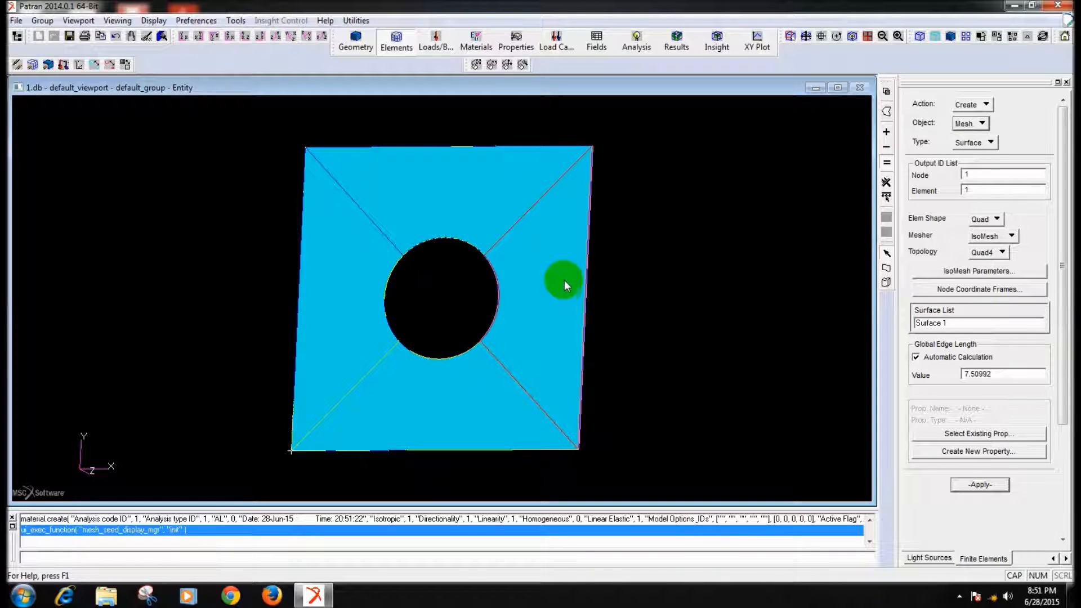
left_click(971, 482)
middle_click_drag(739, 363, 737, 363)
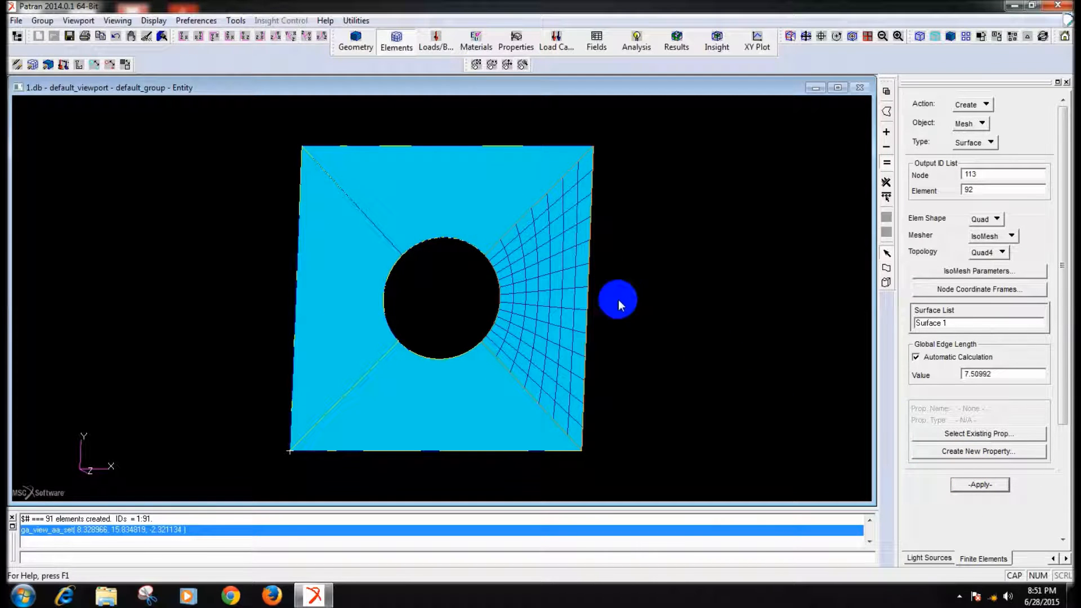
left_click(116, 37)
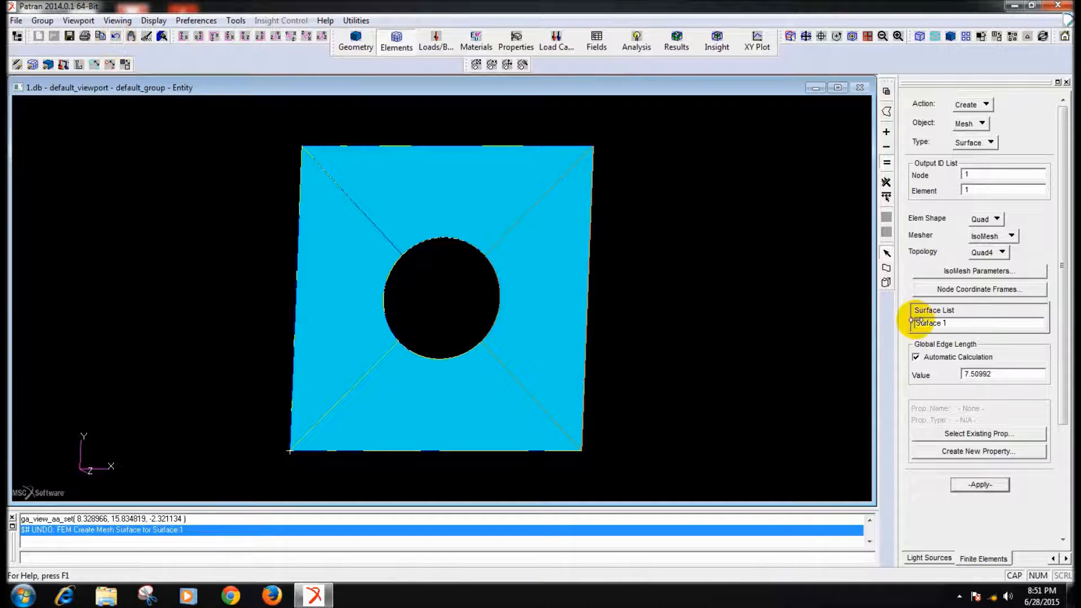
- Mesh the right surface with a global edge length of 5, inspect the elements, and undo that mesh
double_click(996, 374)
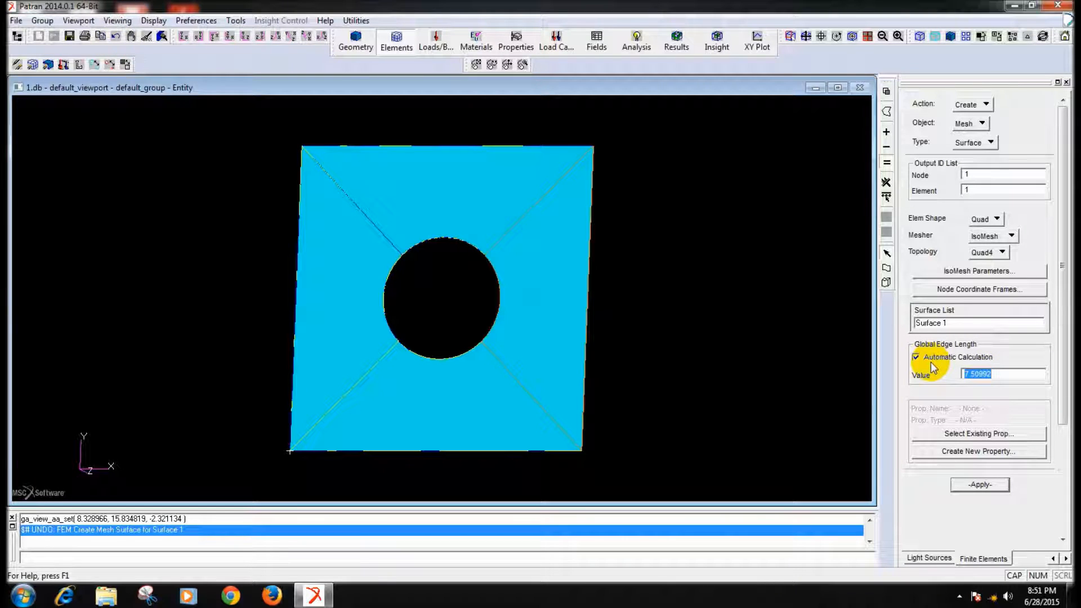
type("5")
left_click(996, 486)
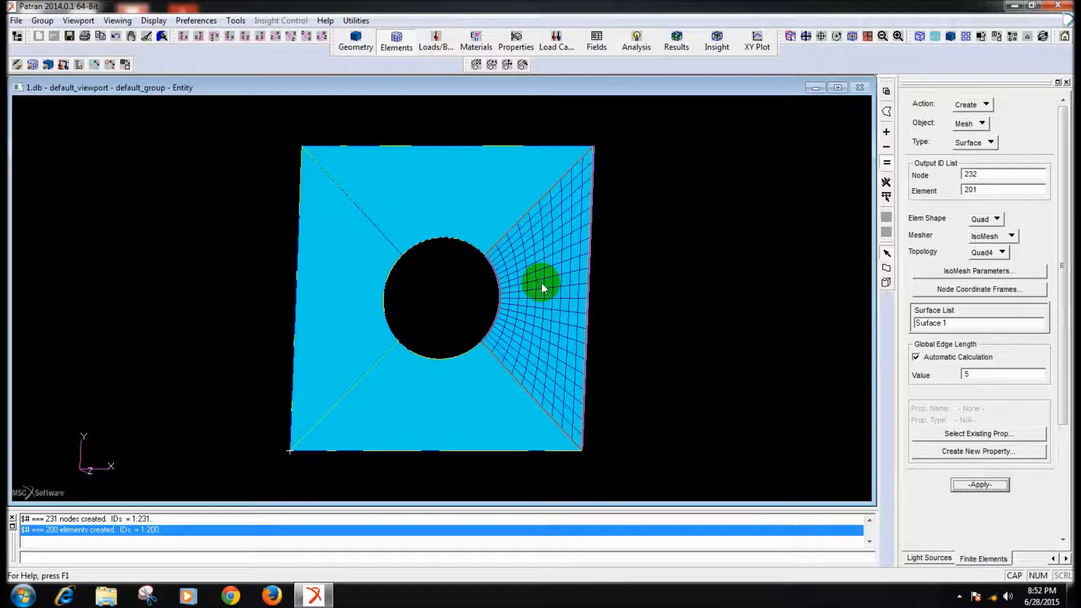
middle_click_drag(542, 283, 674, 324)
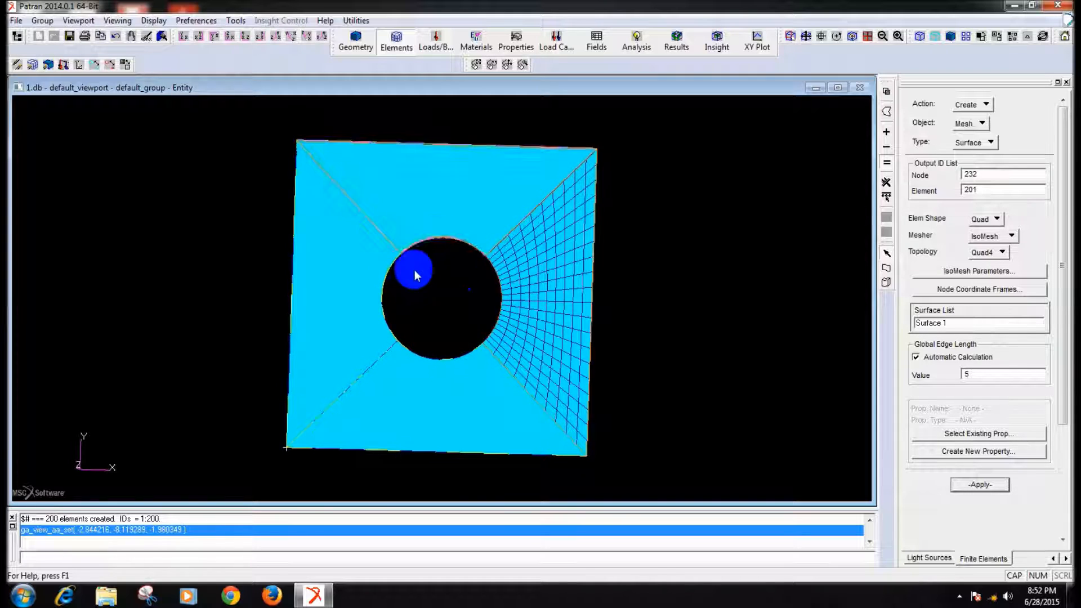
left_click(116, 37)
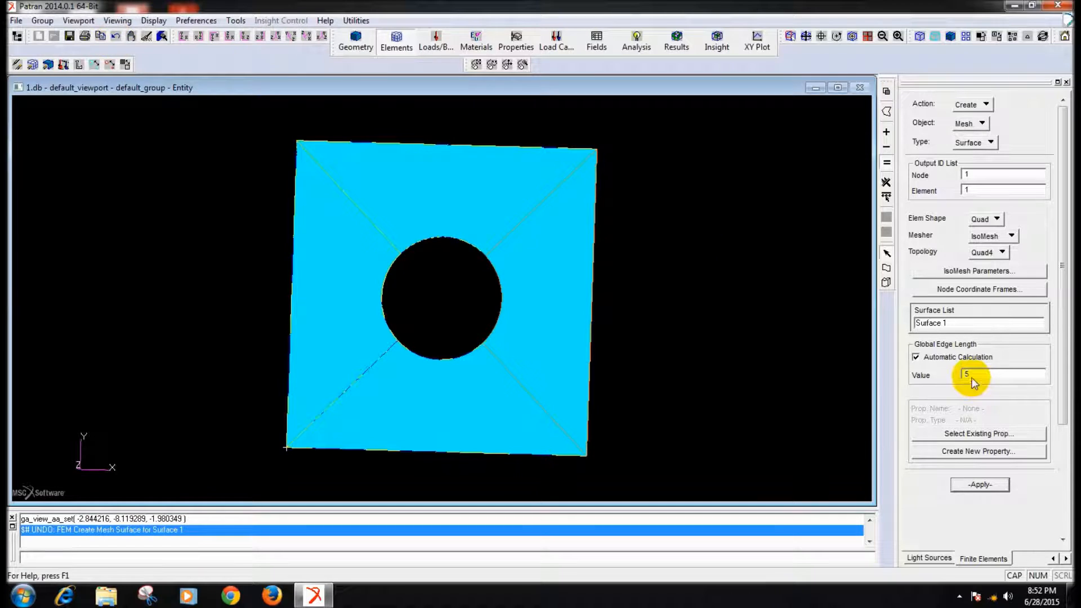
- Mesh the right surface with Quad4 IsoMesh elements at a global edge length of 3
left_click_drag(969, 376, 954, 377)
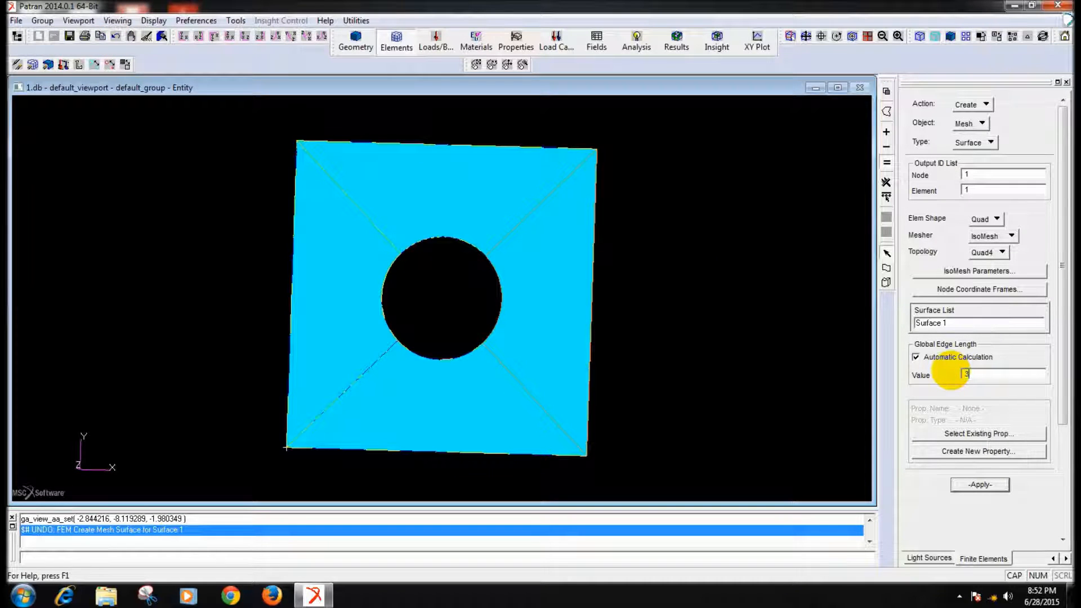
left_click(1004, 486)
middle_click_drag(690, 348, 686, 351)
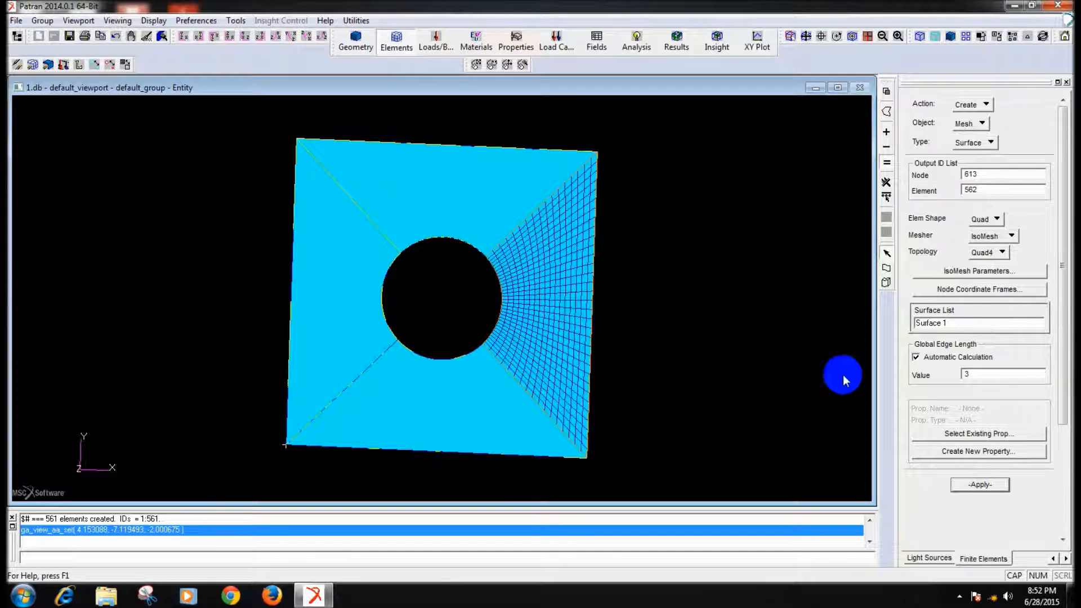
- Select the other three surfaces, mesh them at the automatically calculated edge length, and undo that mesh
left_click(954, 324)
left_click(402, 271)
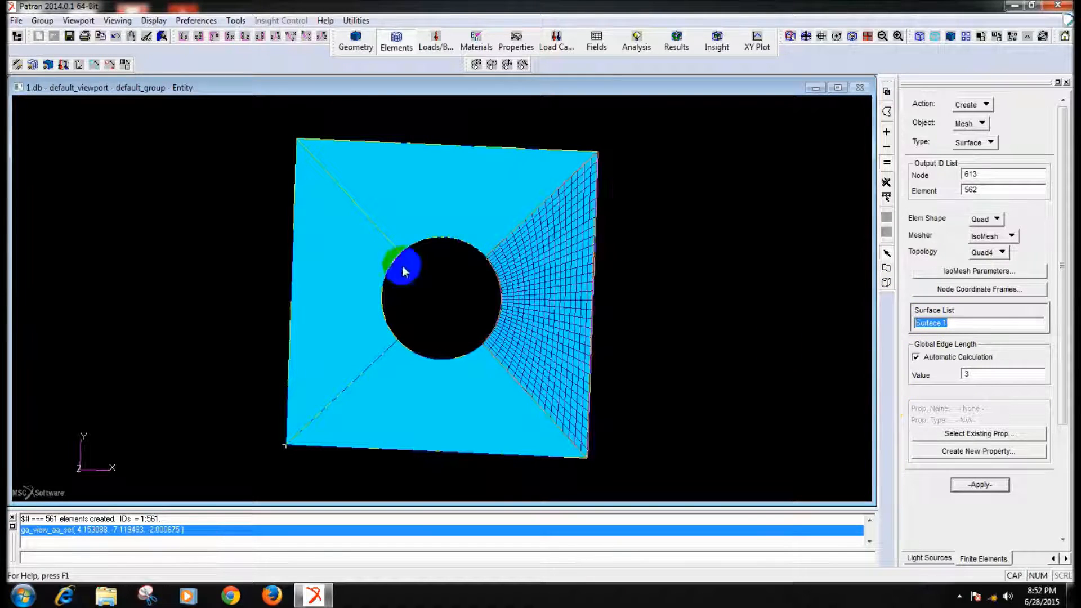
left_click_drag(417, 120, 338, 445)
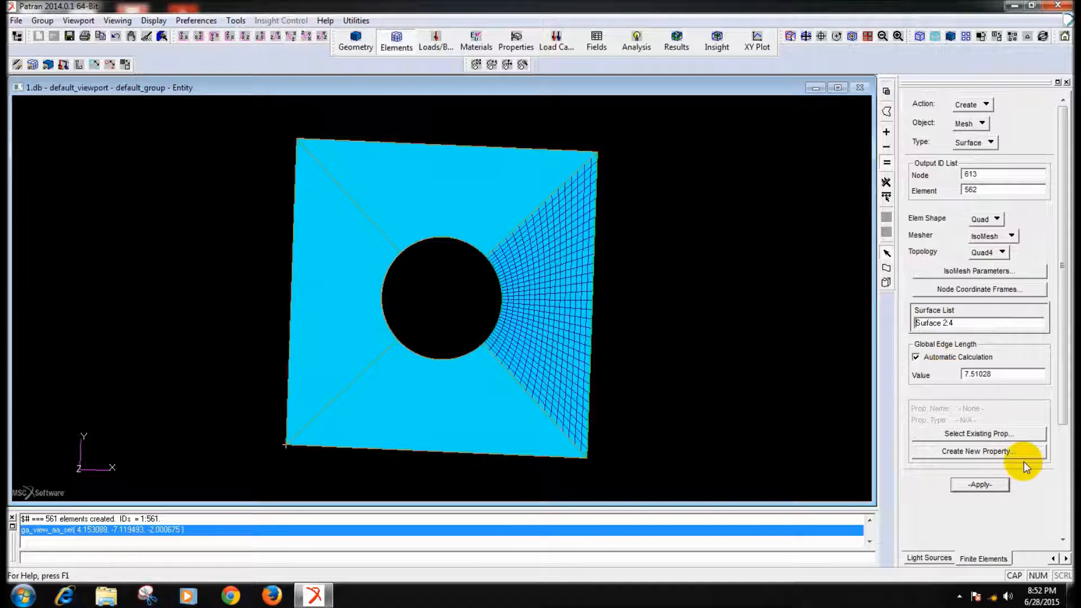
left_click(995, 484)
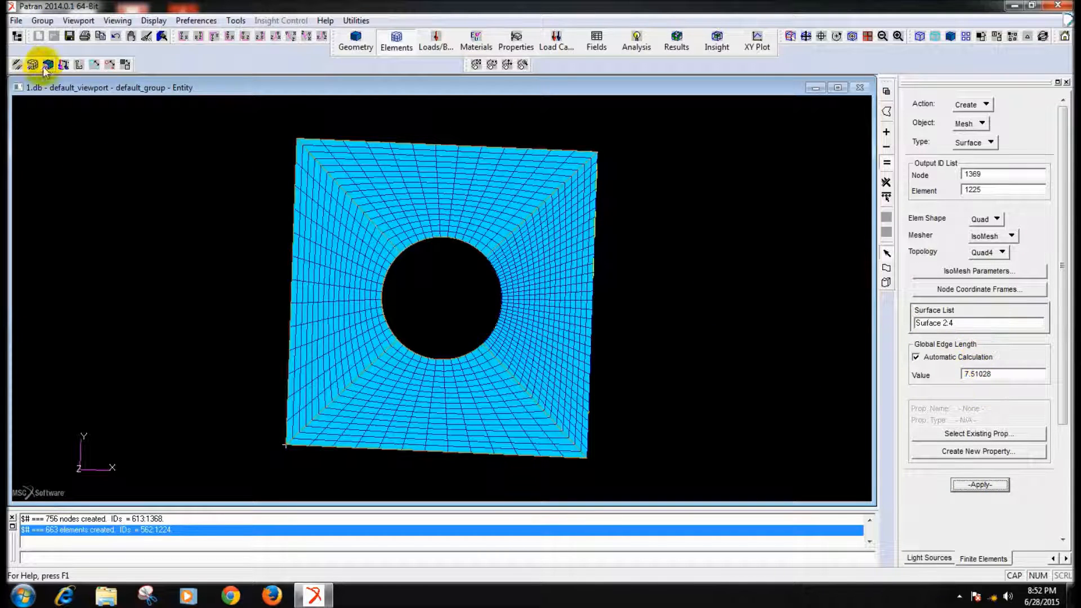
left_click(116, 35)
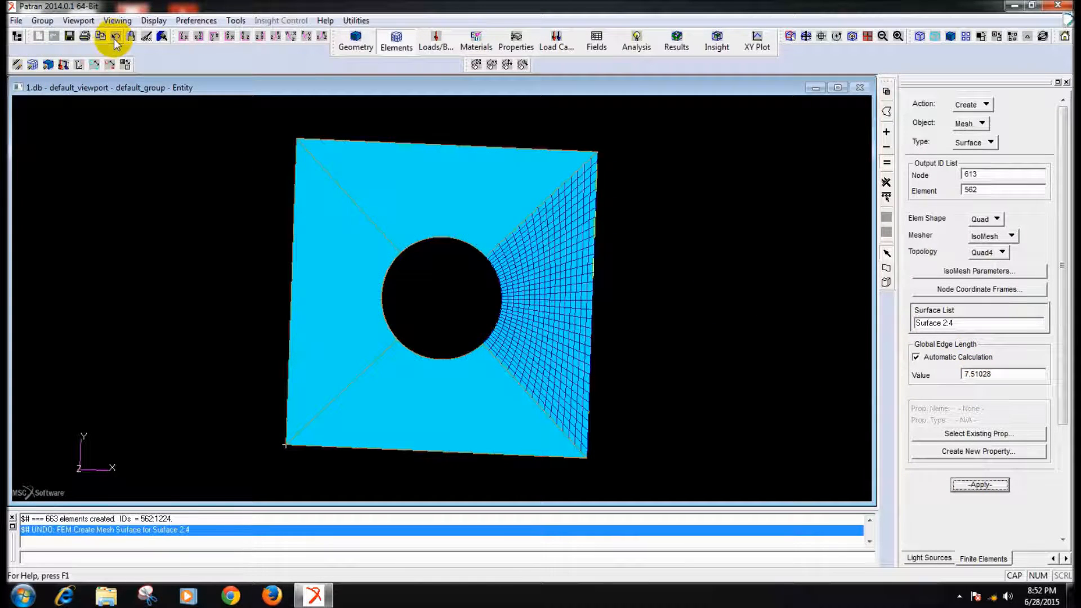
- Mesh the three remaining surfaces with Quad4 IsoMesh elements at a global edge length of 3
double_click(1000, 377)
key("Return")
middle_click_drag(796, 320, 732, 295)
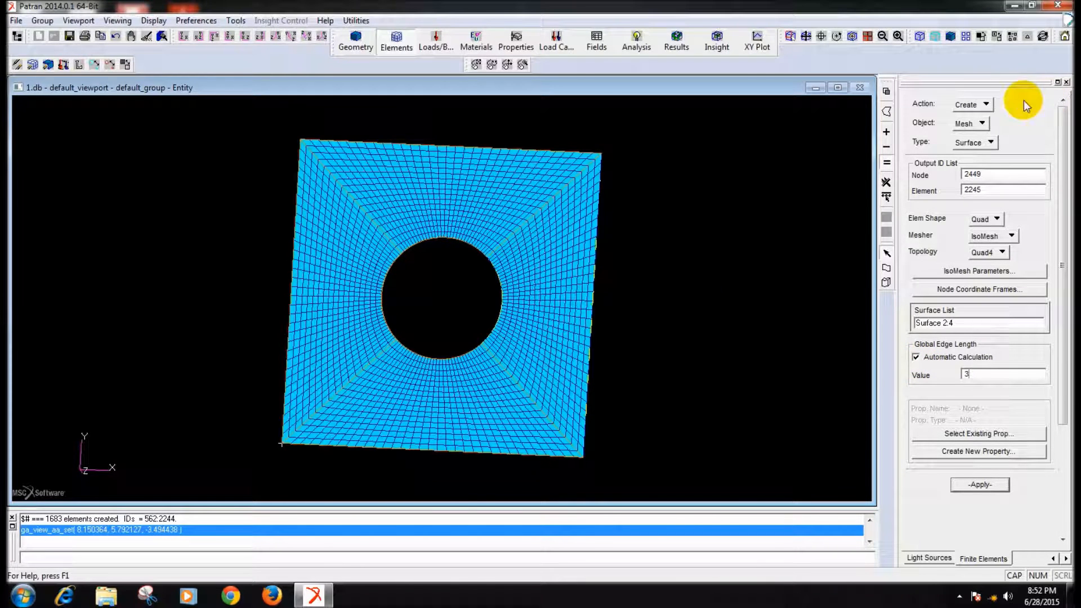
- Equivalence all nodes with the Tolerance Cube method at a tolerance of 0.005
left_click(986, 105)
left_click(1008, 197)
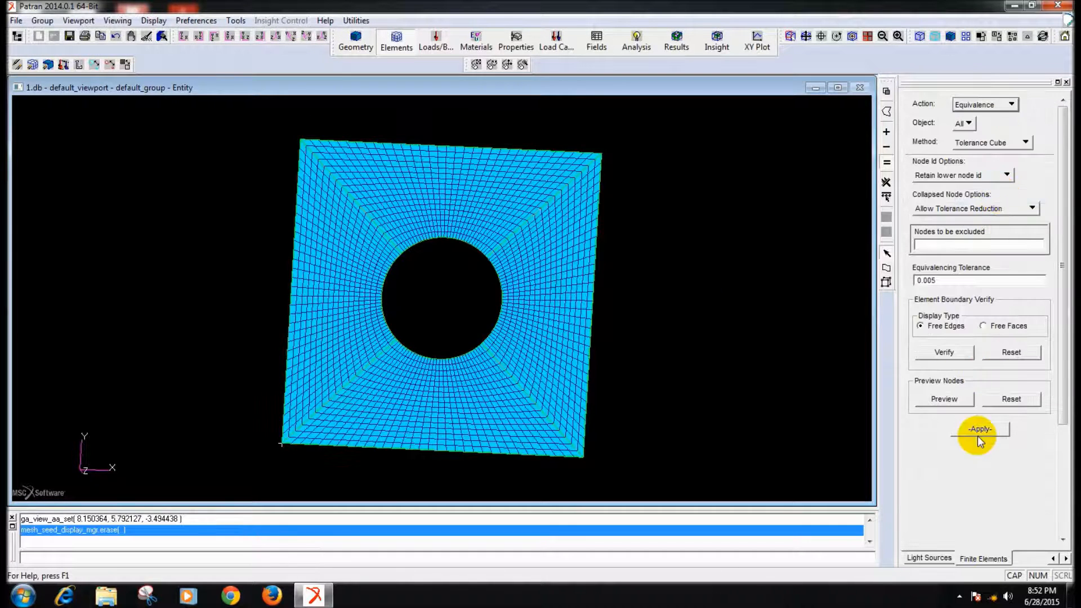
left_click(979, 432)
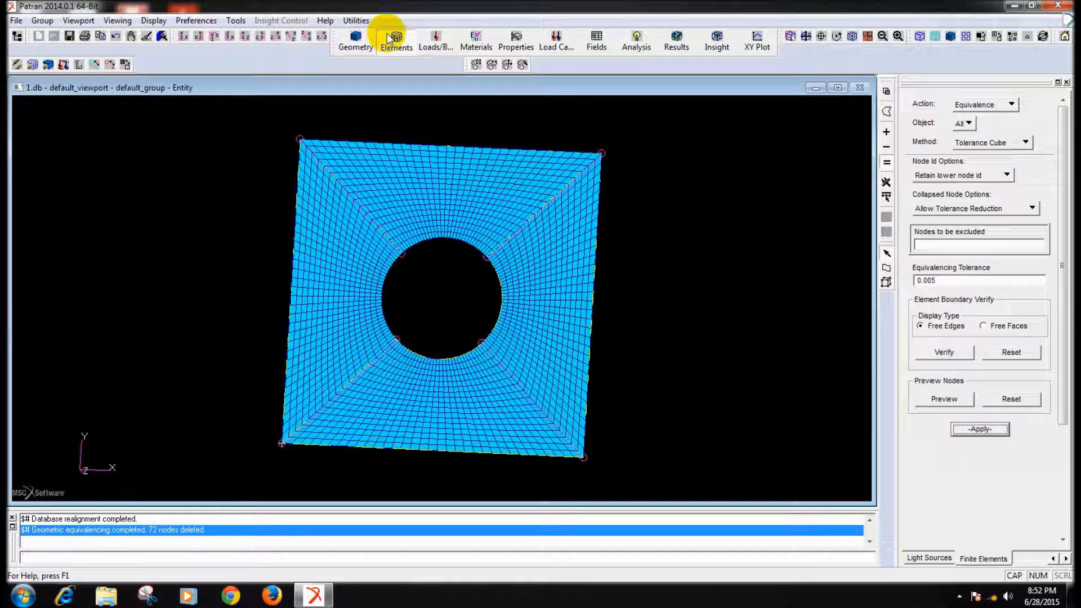
- Define a nodal displacement set named 123456 with translations <0 0 0> and rotations <0 0 0>
left_click(185, 36)
middle_click_drag(252, 276, 249, 278)
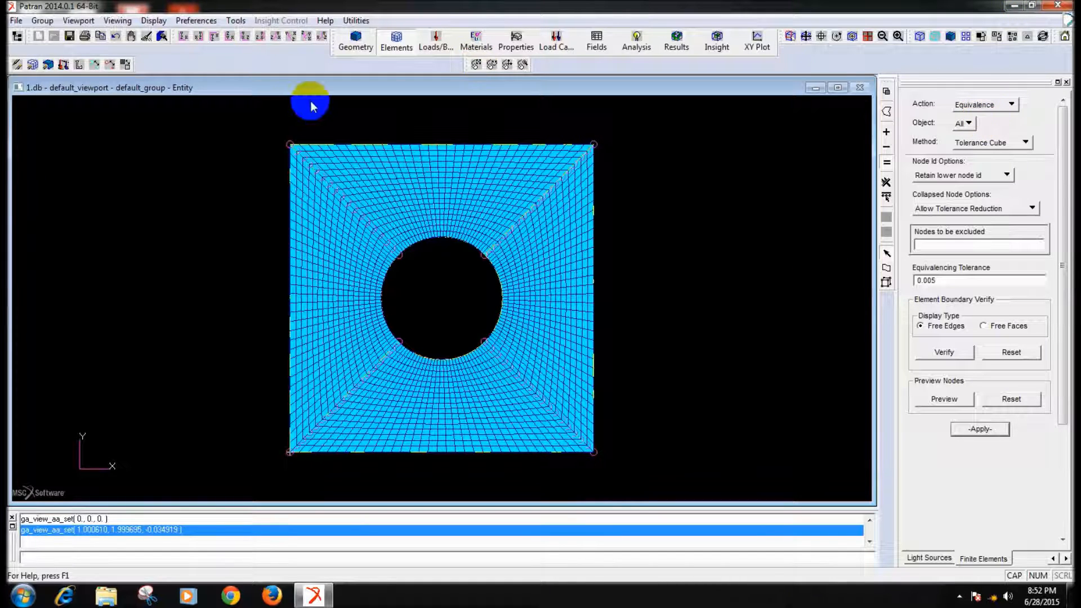
left_click(436, 41)
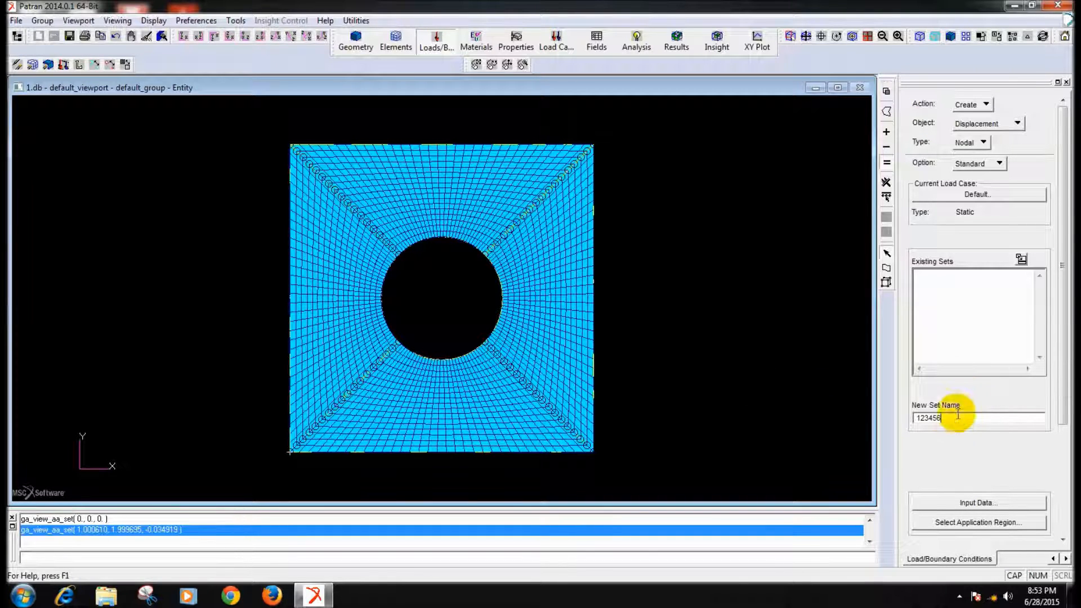
left_click(967, 502)
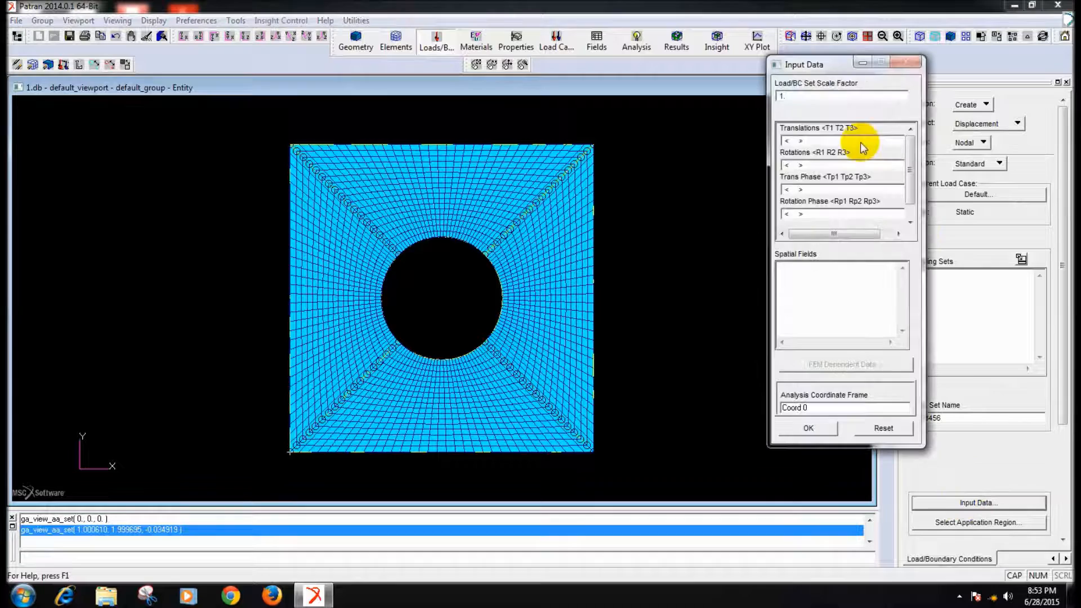
left_click(789, 141)
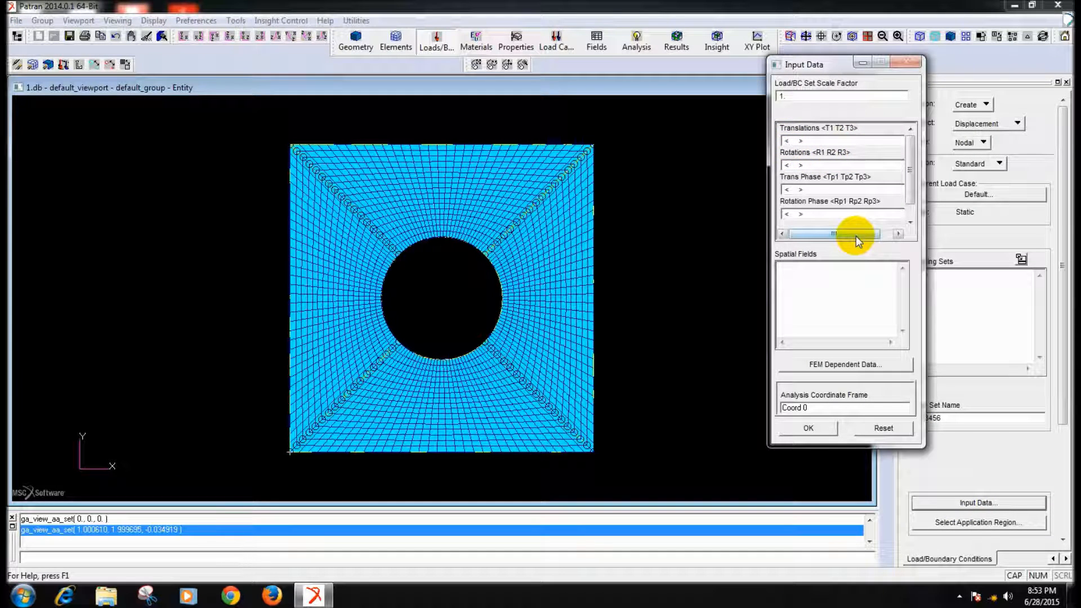
type("0 0 0")
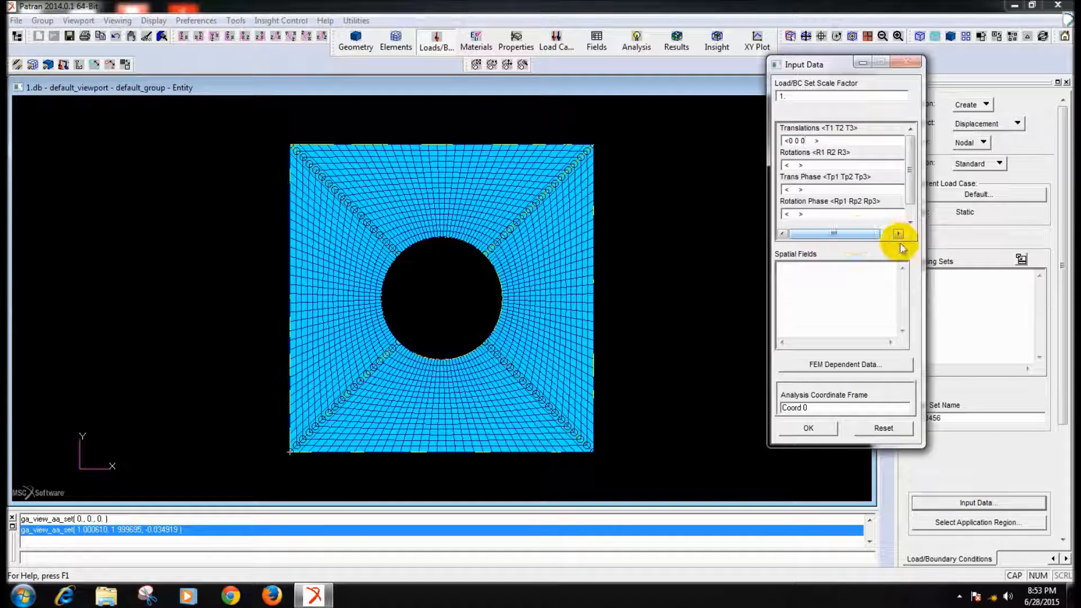
left_click(793, 166)
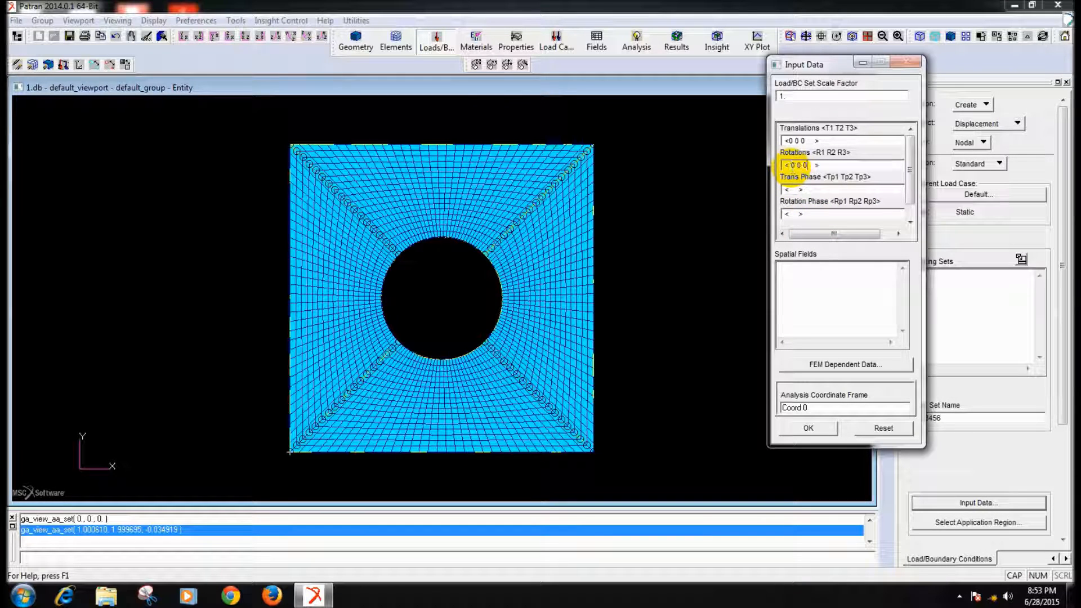
left_click(825, 429)
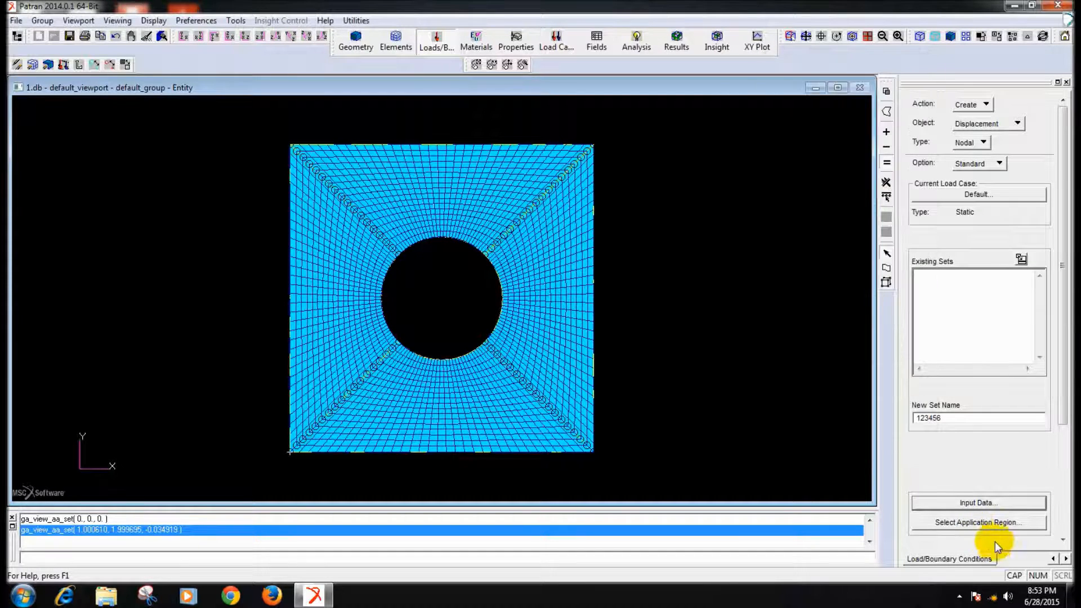
- Assign the FEM nodes along the plate's bottom edge as the application region and create displacement set 123456
left_click(976, 522)
left_click(956, 104)
left_click(965, 122)
left_click_drag(634, 473, 248, 448)
left_click(960, 213)
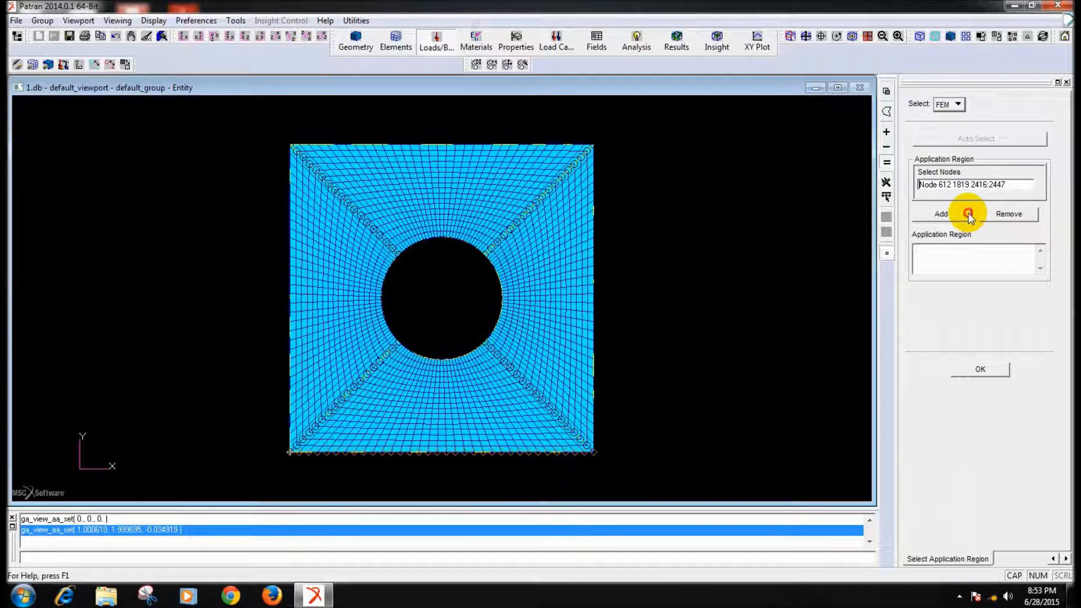
left_click(992, 360)
left_click_drag(1061, 410, 1055, 516)
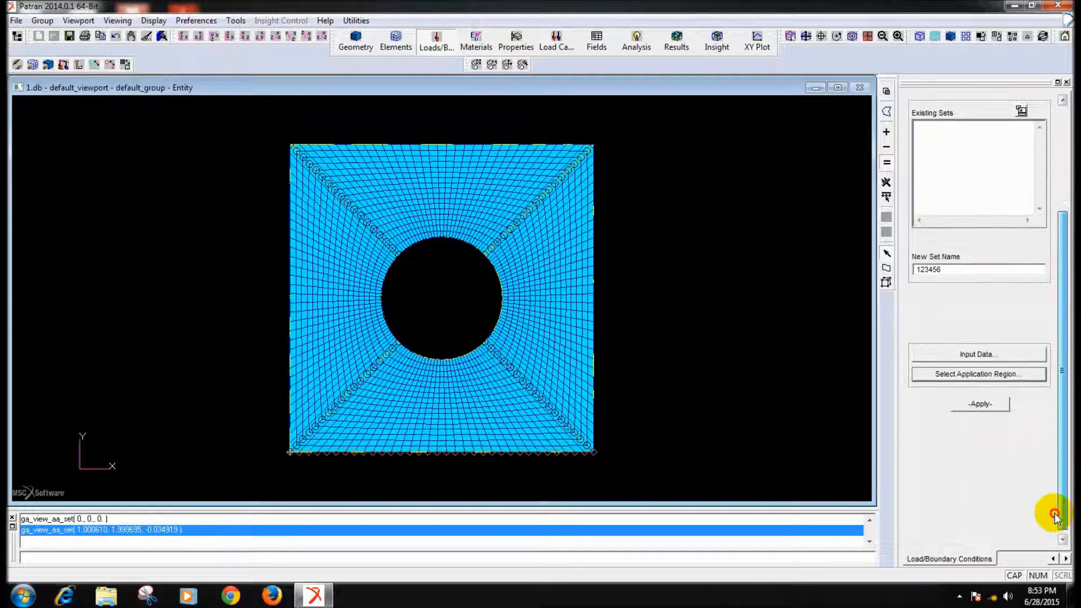
left_click(983, 405)
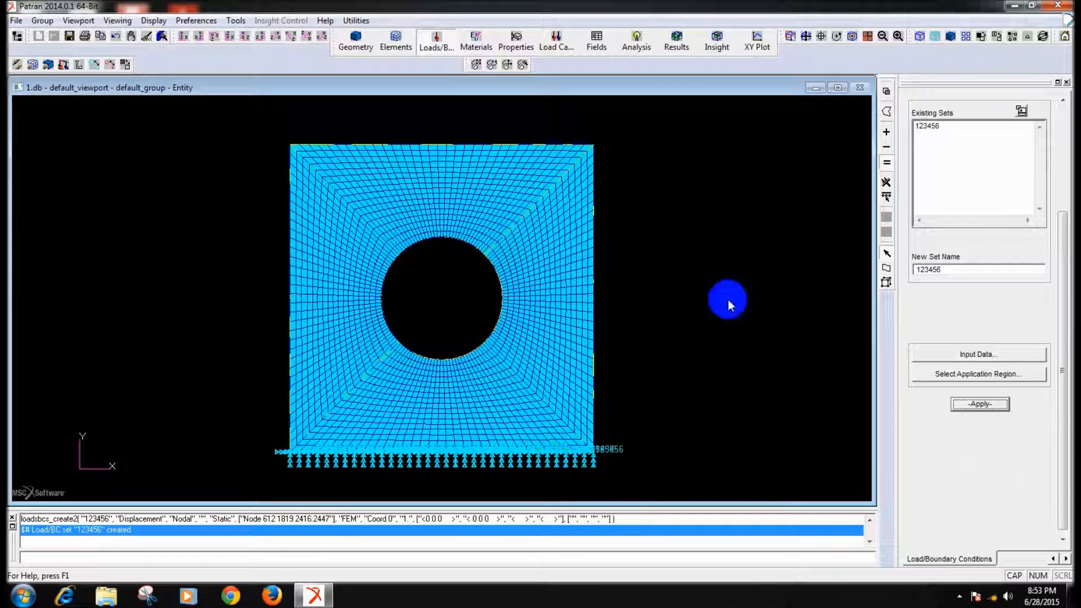
- Start a new element uniform distributed load set named LOAD
left_click_drag(1063, 255, 1063, 136)
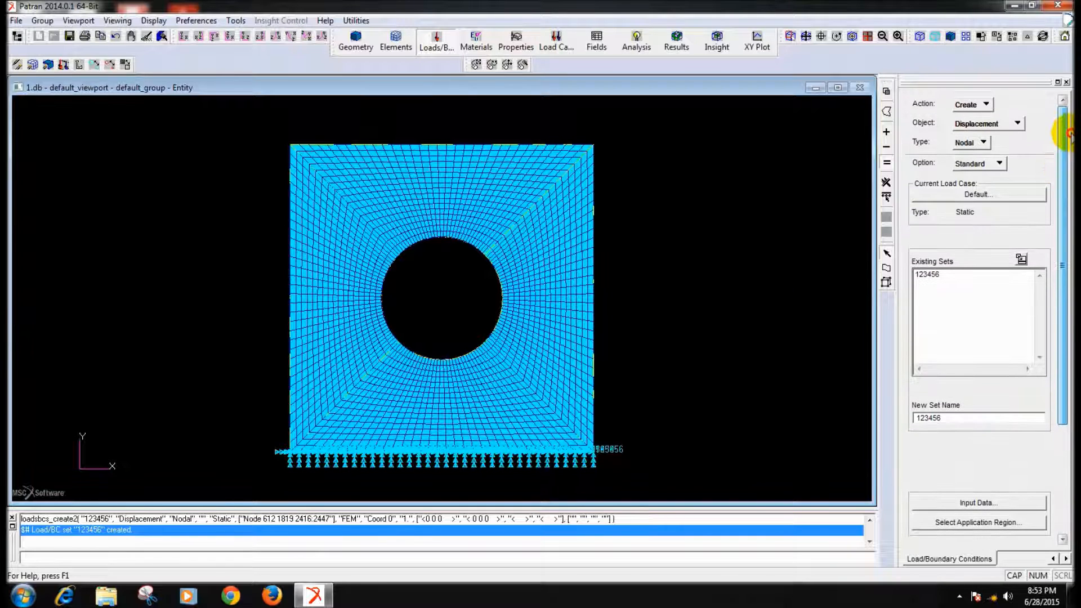
left_click(1008, 123)
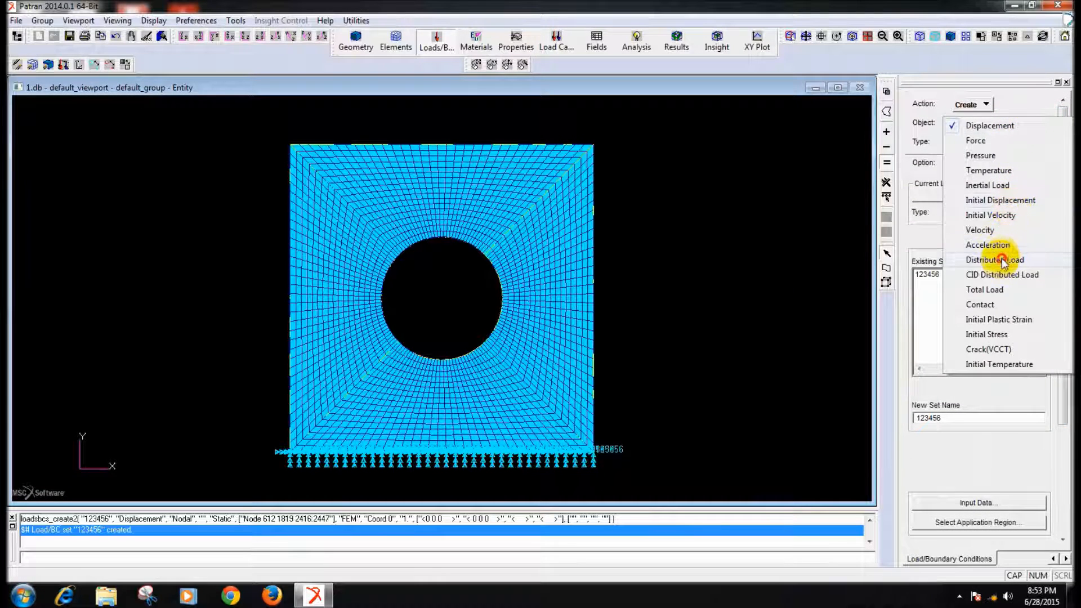
left_click(1006, 259)
left_click(963, 417)
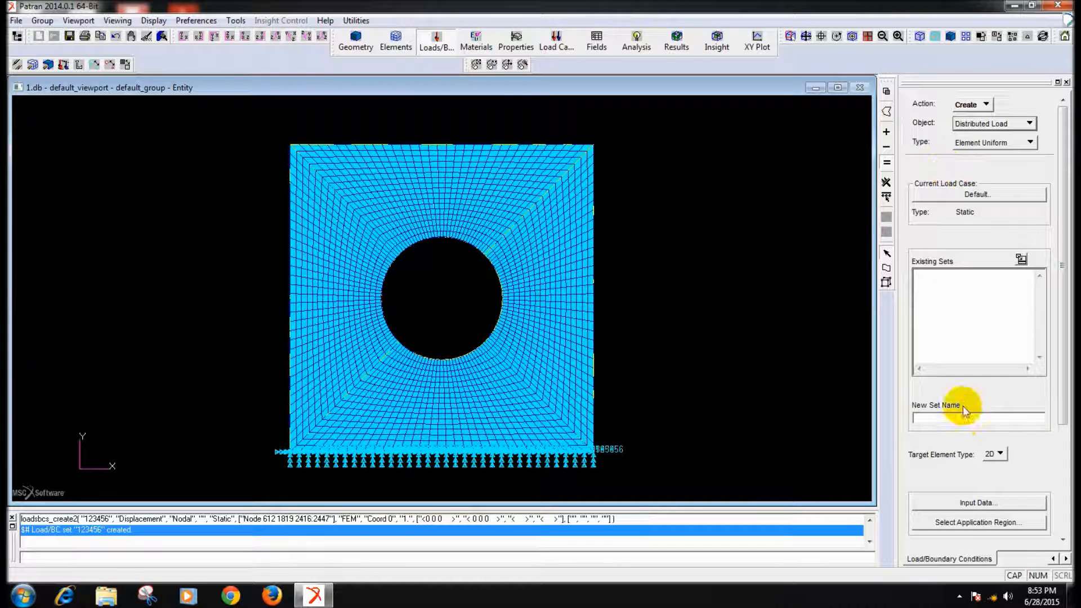
type("LOAD")
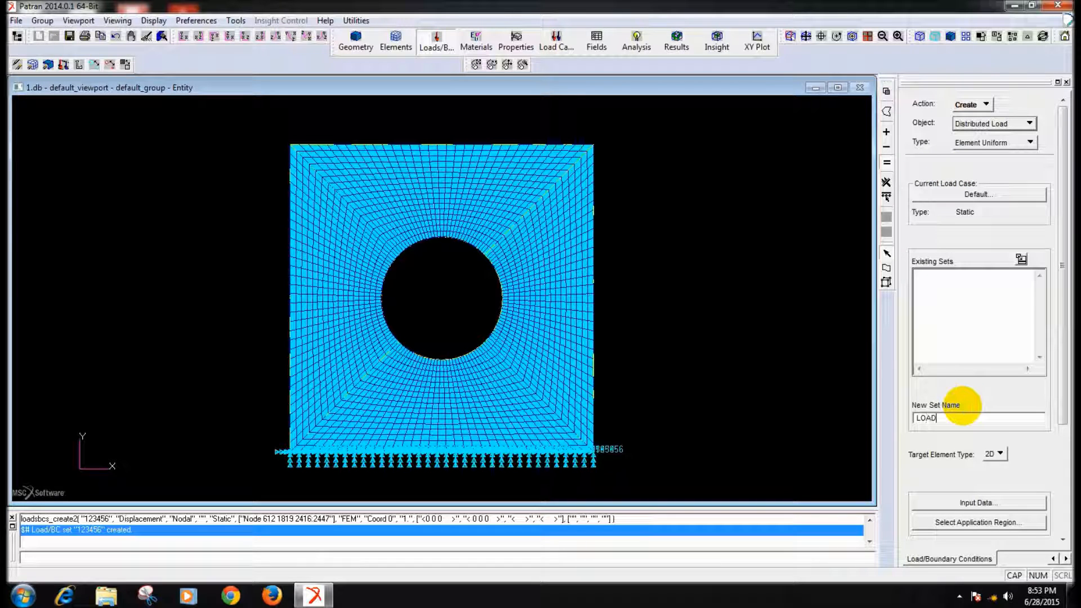
- Set the edge distributed load of the set LOAD to <0 100 0>
left_click(980, 503)
left_click(796, 140)
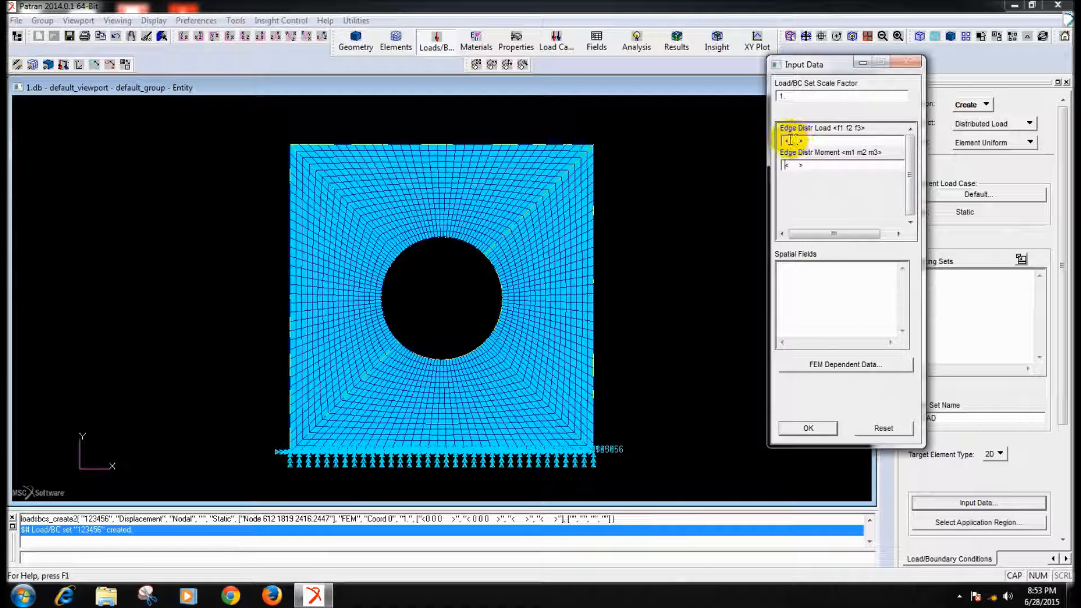
type("0 0")
key("BackSpace")
key("BackSpace")
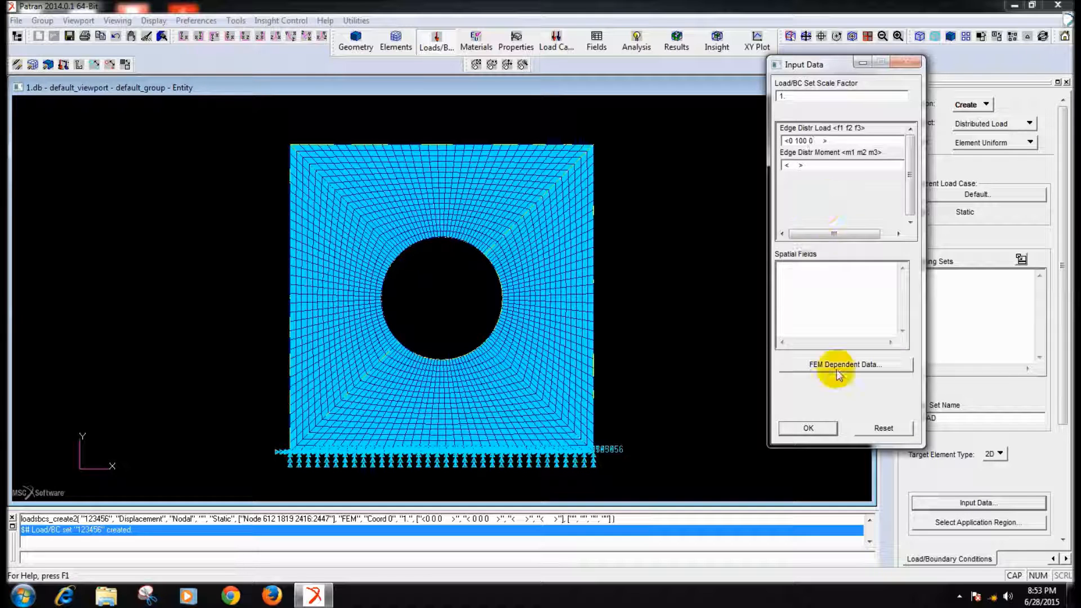
left_click(820, 428)
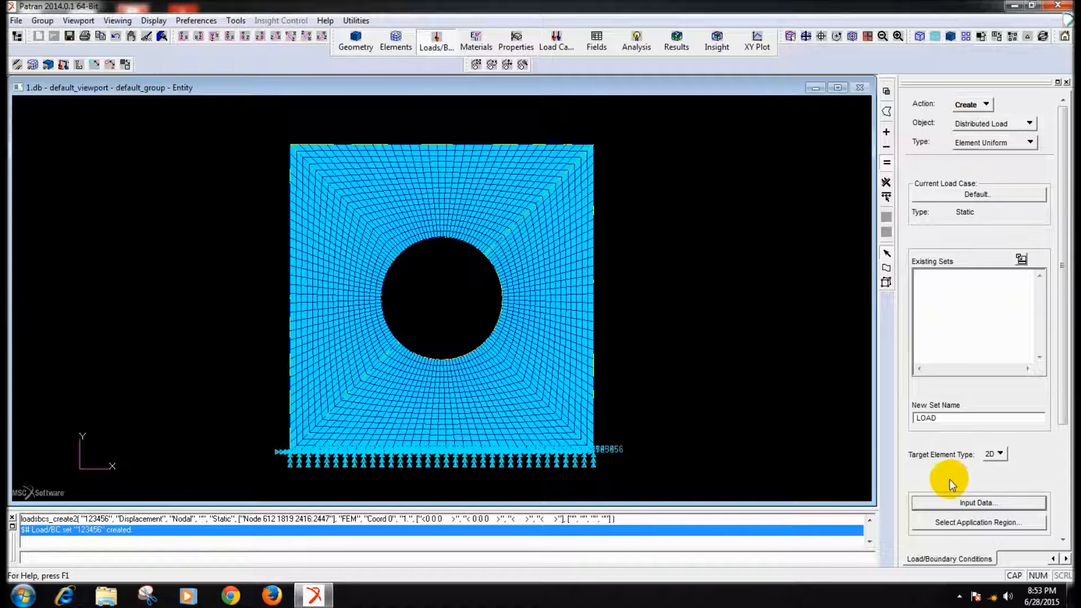
- Assign the 2D element edges along the plate's top edge as the application region and create the set LOAD
left_click(955, 522)
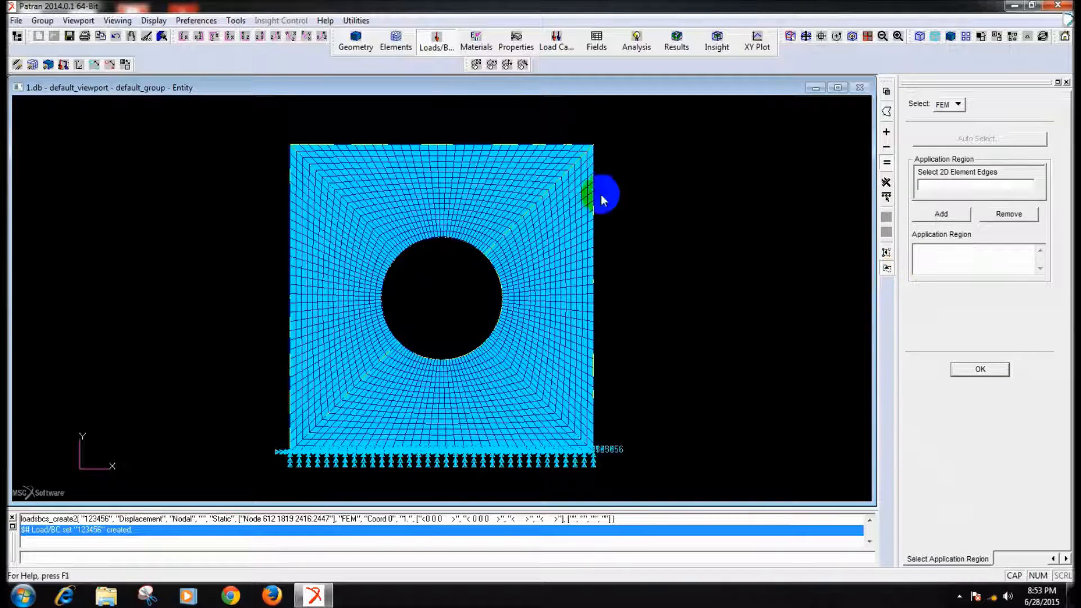
scroll(636, 212, "up", 1)
left_click_drag(286, 126, 594, 145)
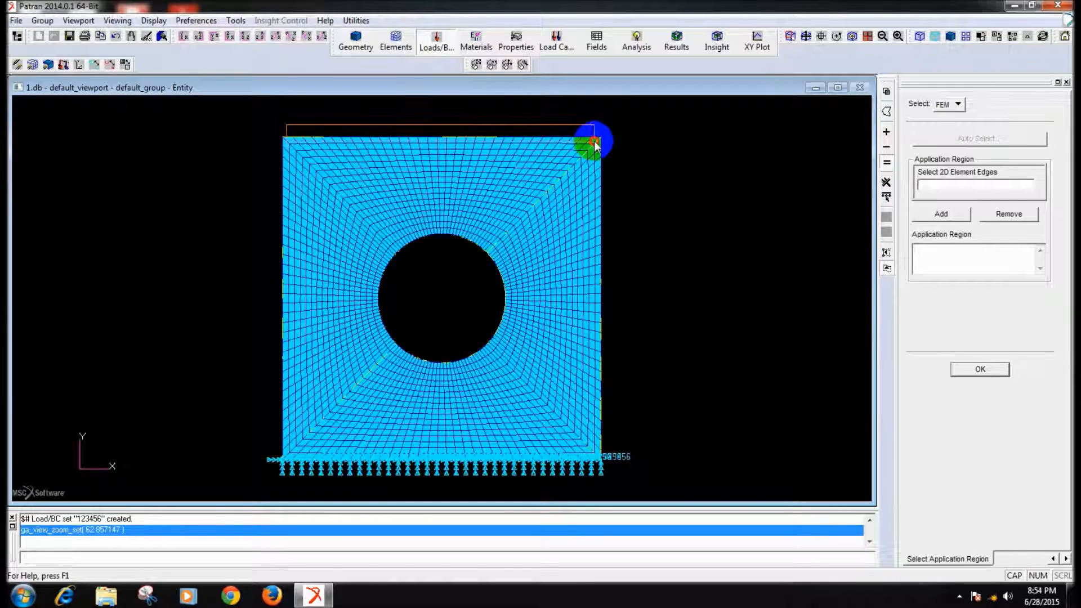
left_click_drag(594, 142, 592, 139)
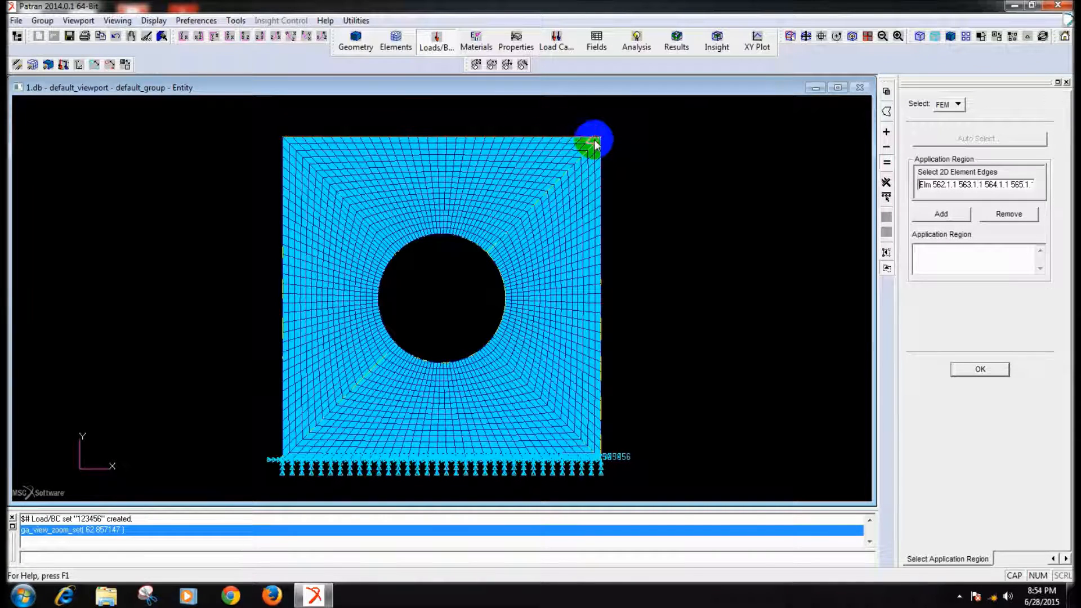
left_click(958, 215)
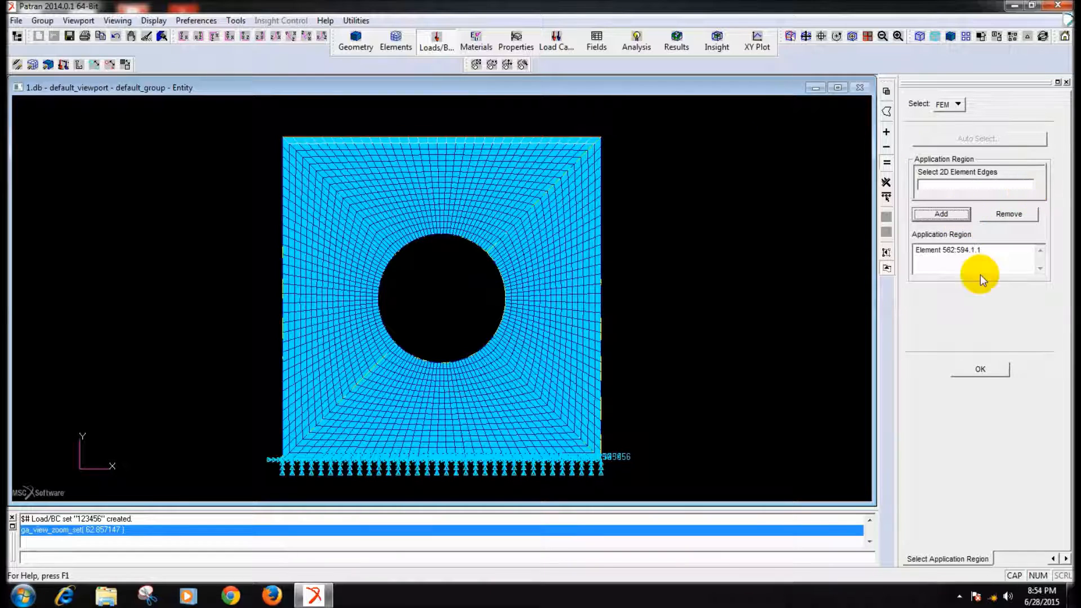
left_click(985, 360)
left_click_drag(1056, 407, 1063, 462)
left_click(985, 457)
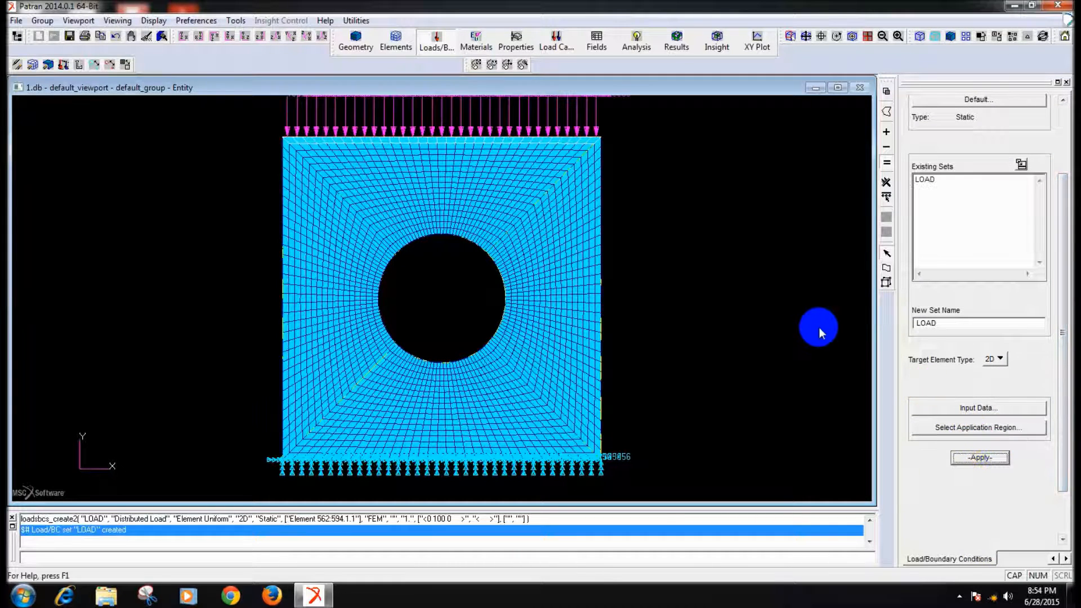
- Clean up the display to a wireframe mesh and plot the load and boundary condition markers again
scroll(787, 256, "up", 1)
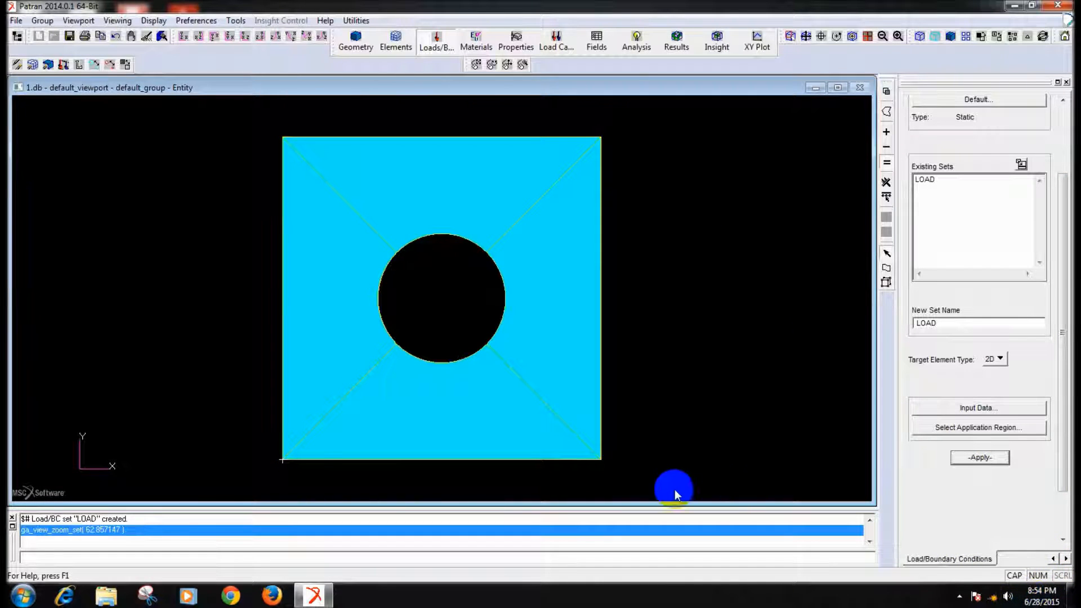
left_click(146, 35)
middle_click_drag(198, 214, 197, 221)
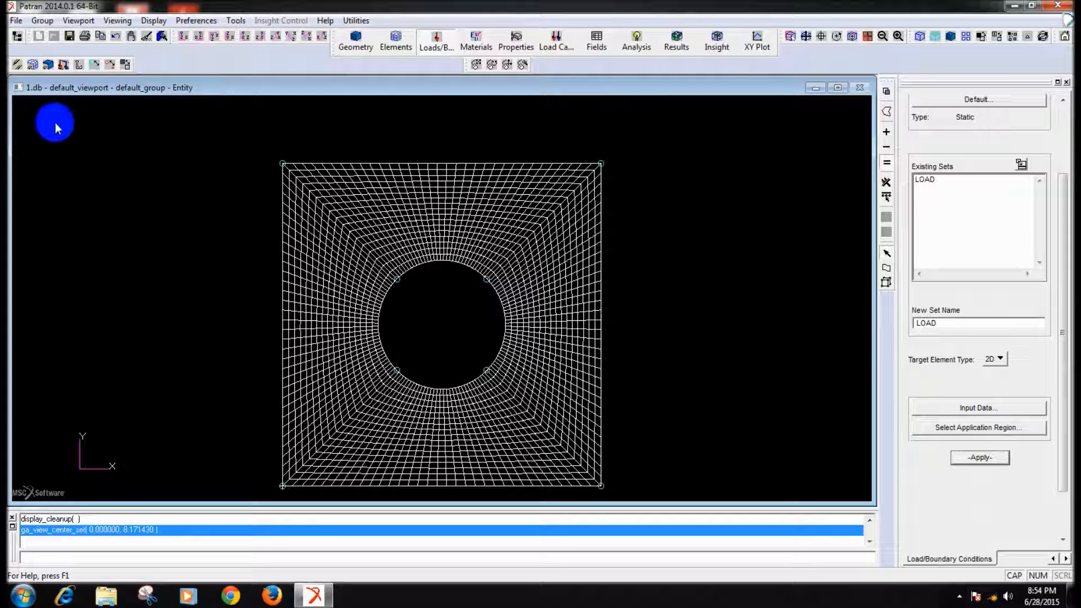
left_click(64, 63)
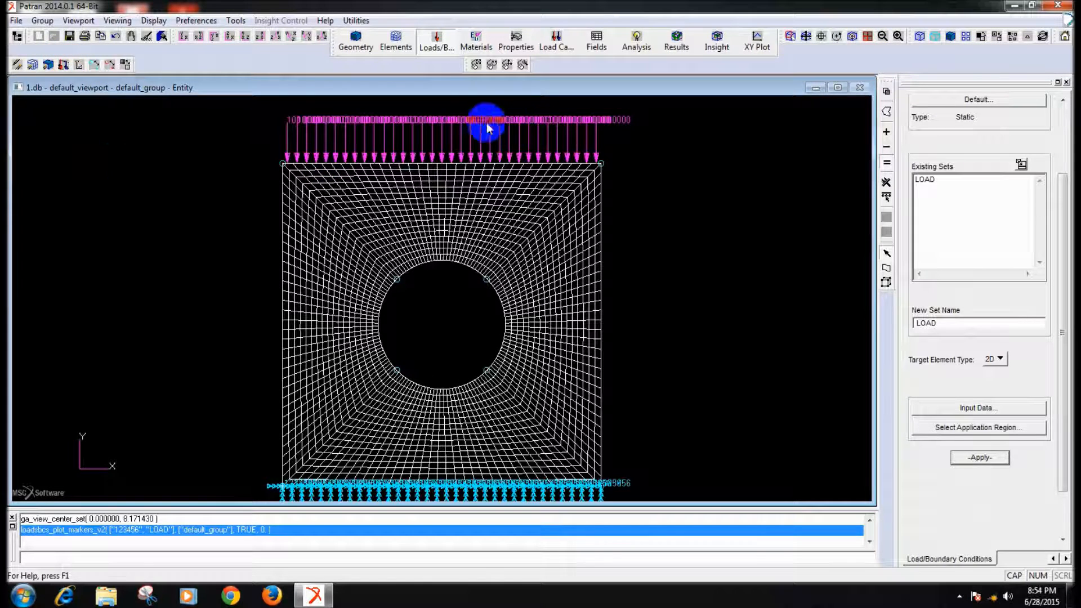
scroll(1059, 225, "up", 3)
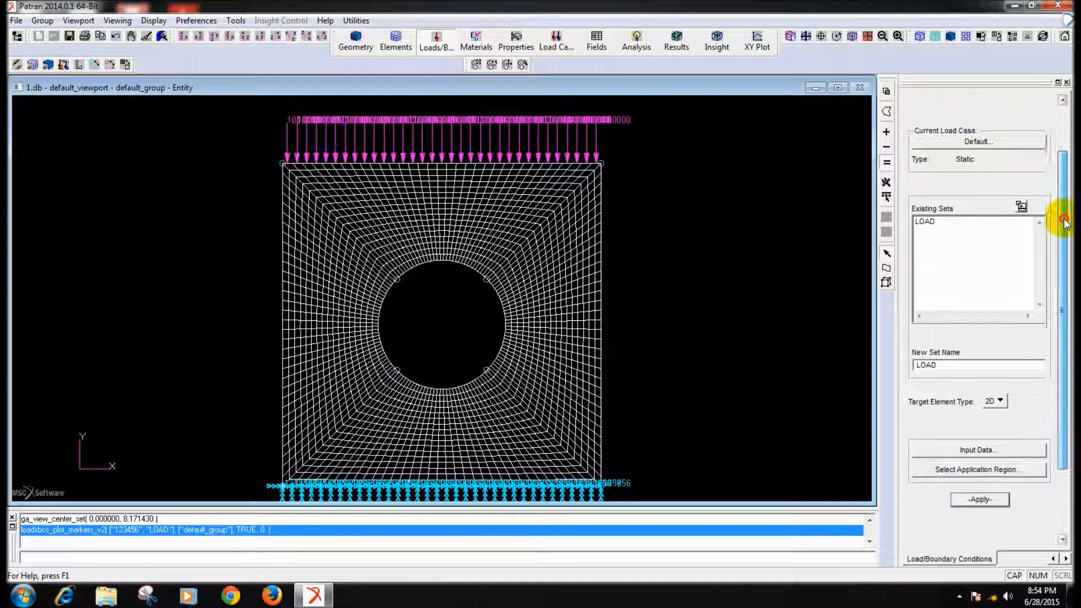
- Modify the distributed load set LOAD so its edge distributed load is <0 -100 0>, and save the database
left_click(980, 107)
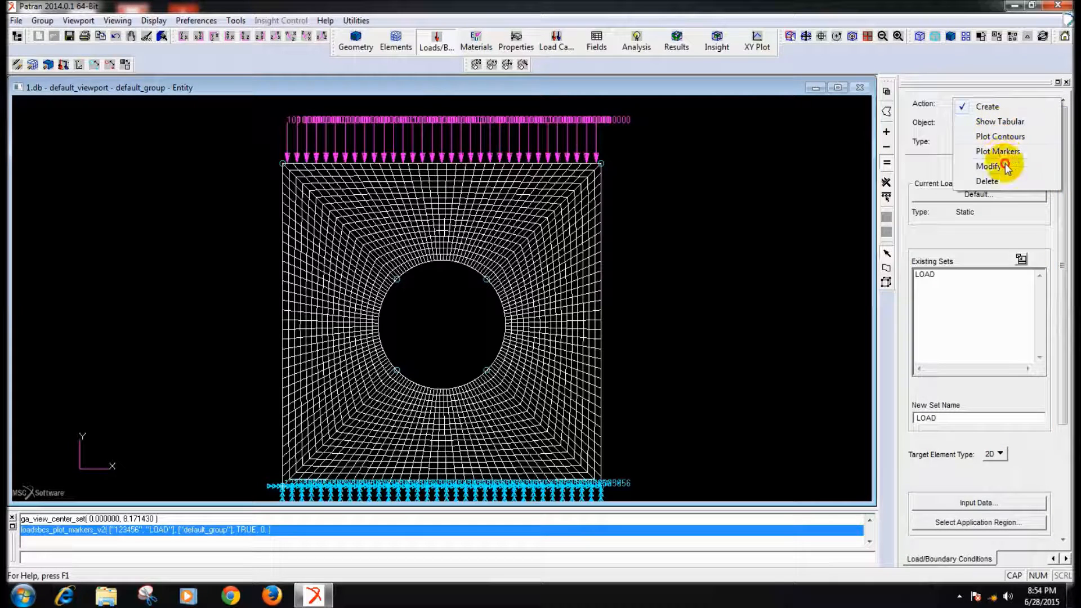
left_click(993, 161)
left_click(986, 130)
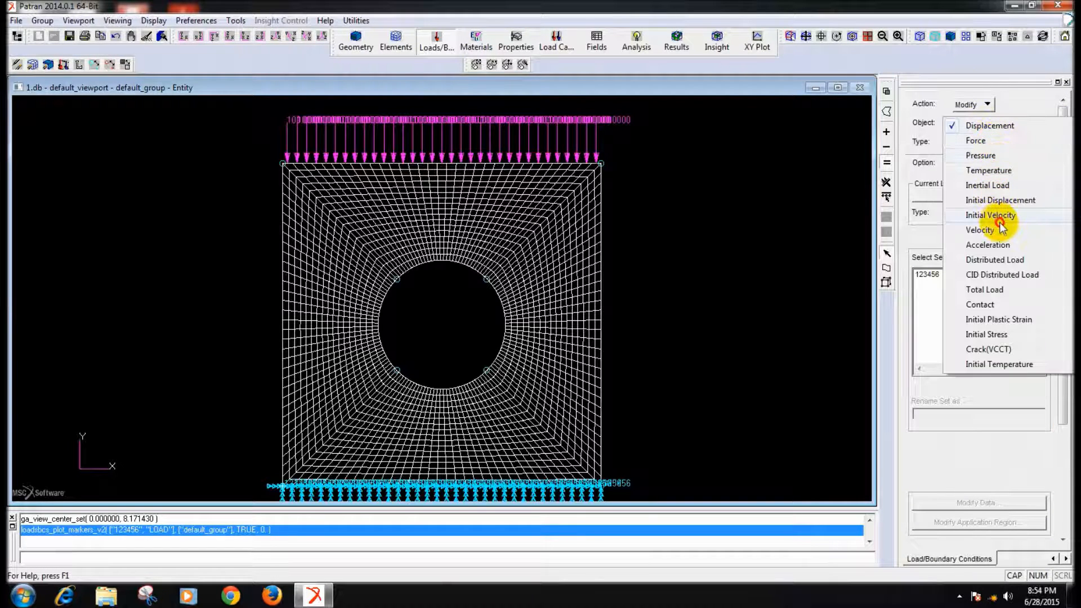
left_click(985, 260)
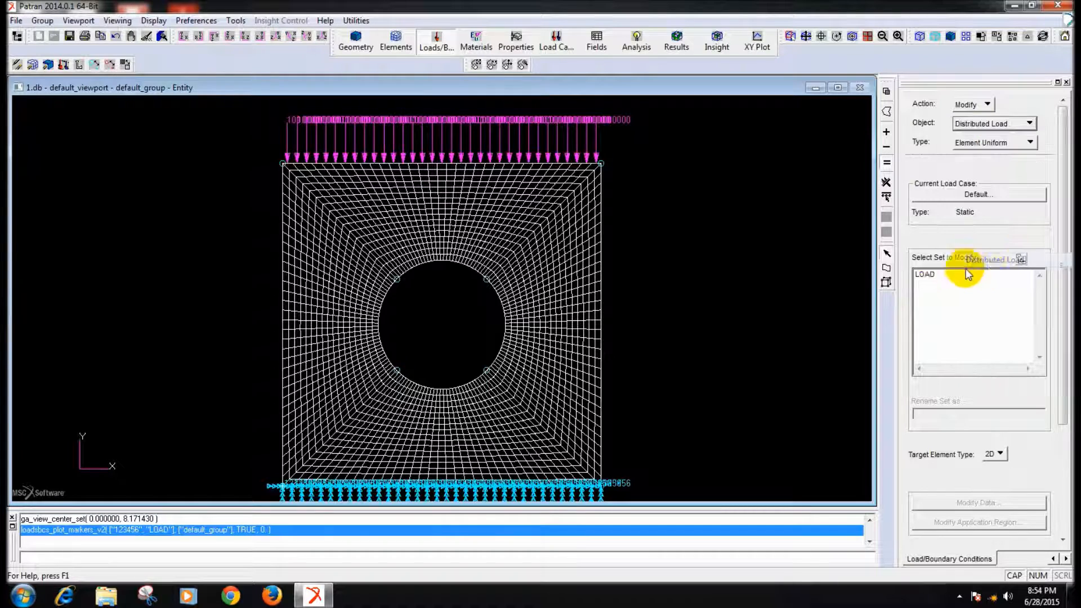
left_click(927, 274)
left_click_drag(1063, 259, 1063, 347)
left_click(972, 387)
left_click(799, 140)
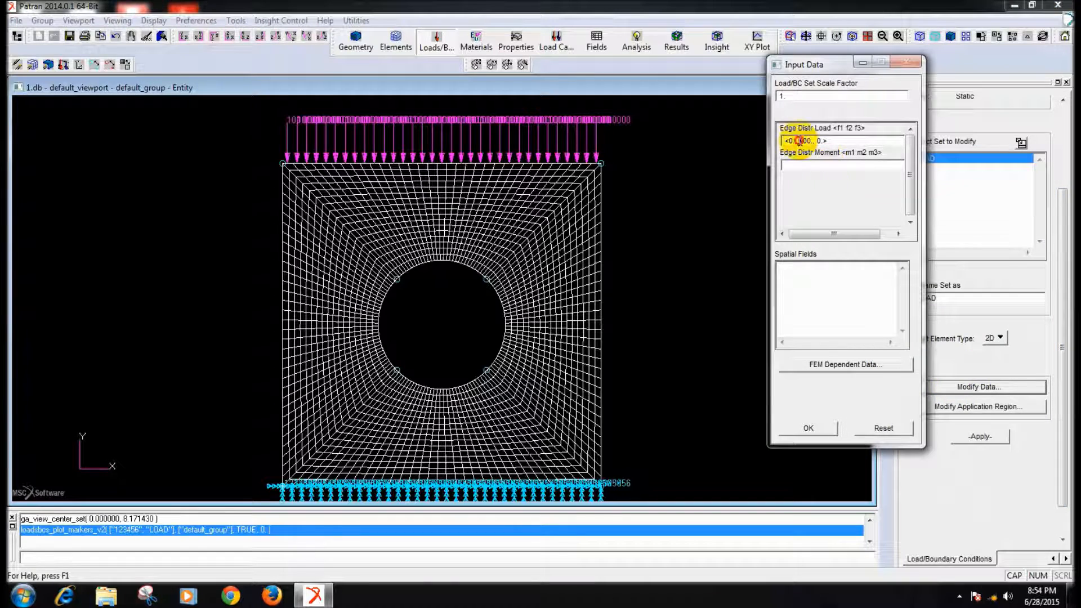
left_click(826, 428)
left_click(964, 437)
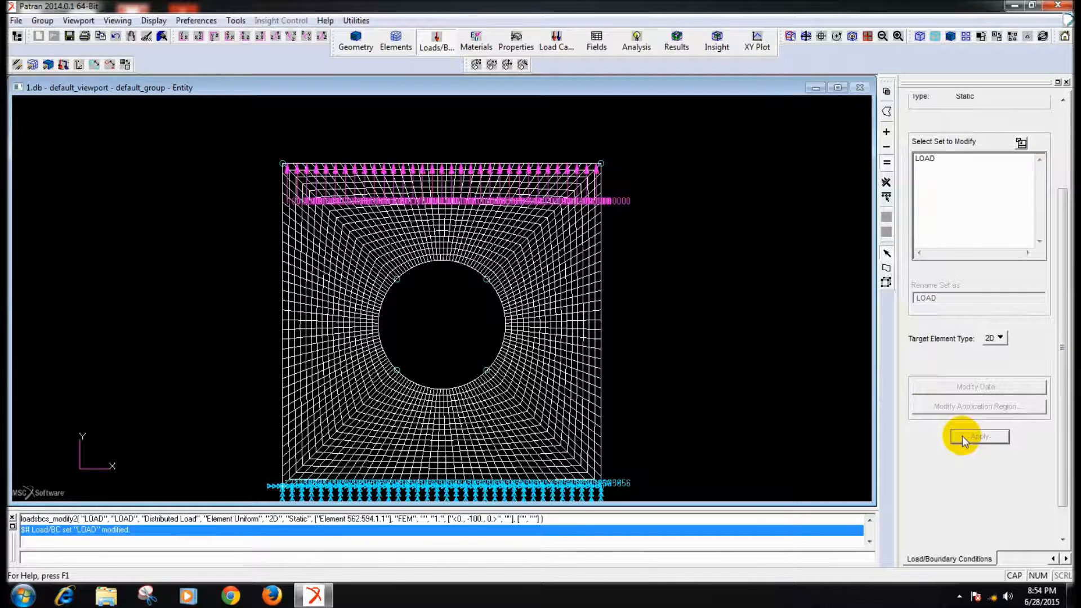
left_click(70, 36)
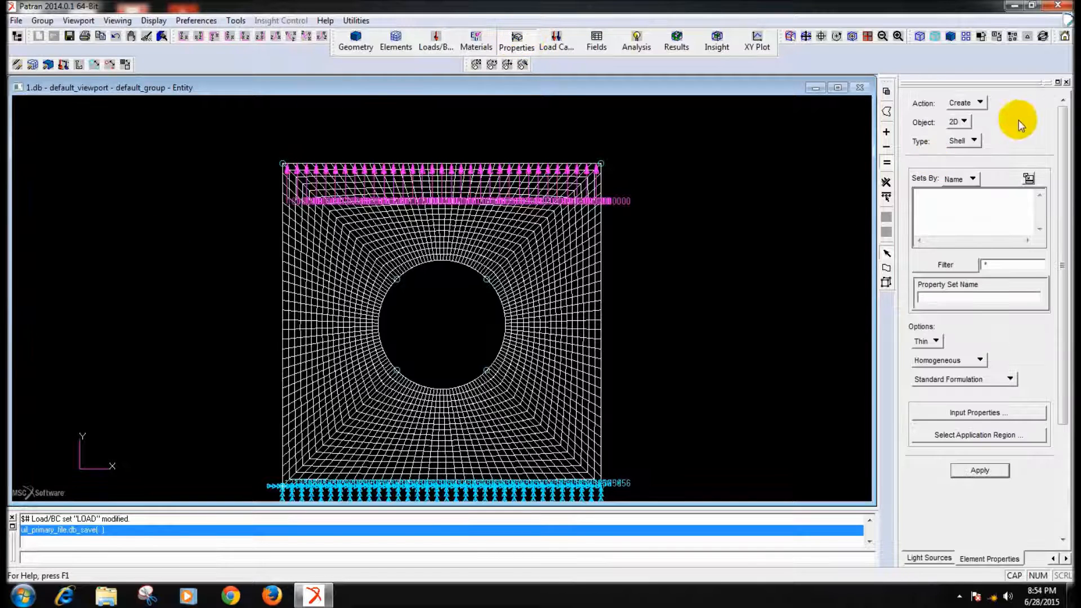
- Define a 2D shell property set named SHELL with material AL and thickness 2
left_click(986, 302)
type("SHELL")
left_click(983, 412)
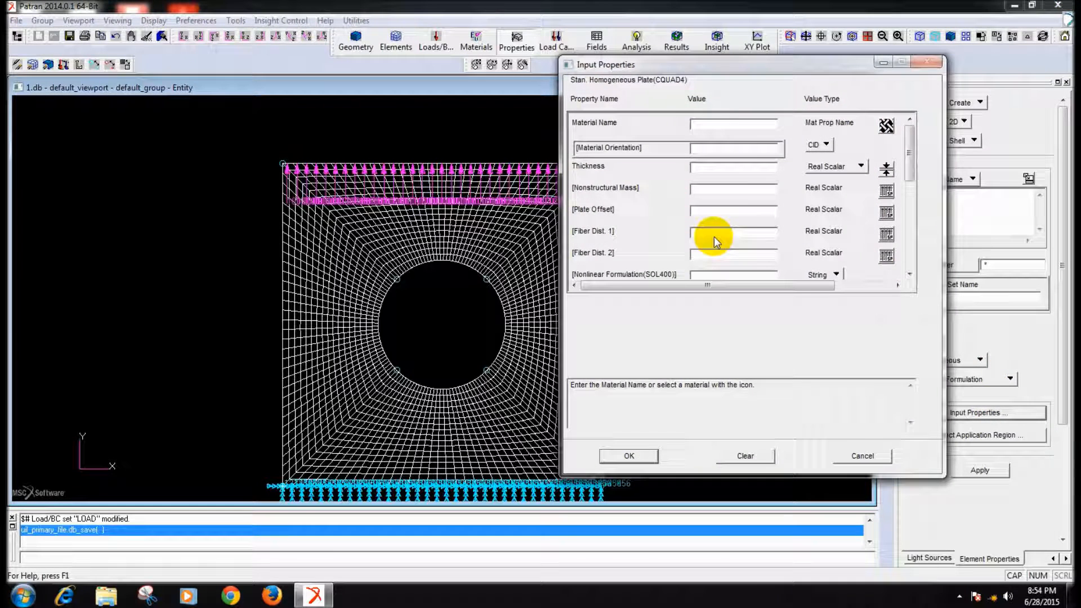
left_click(886, 125)
left_click(940, 128)
left_click(765, 168)
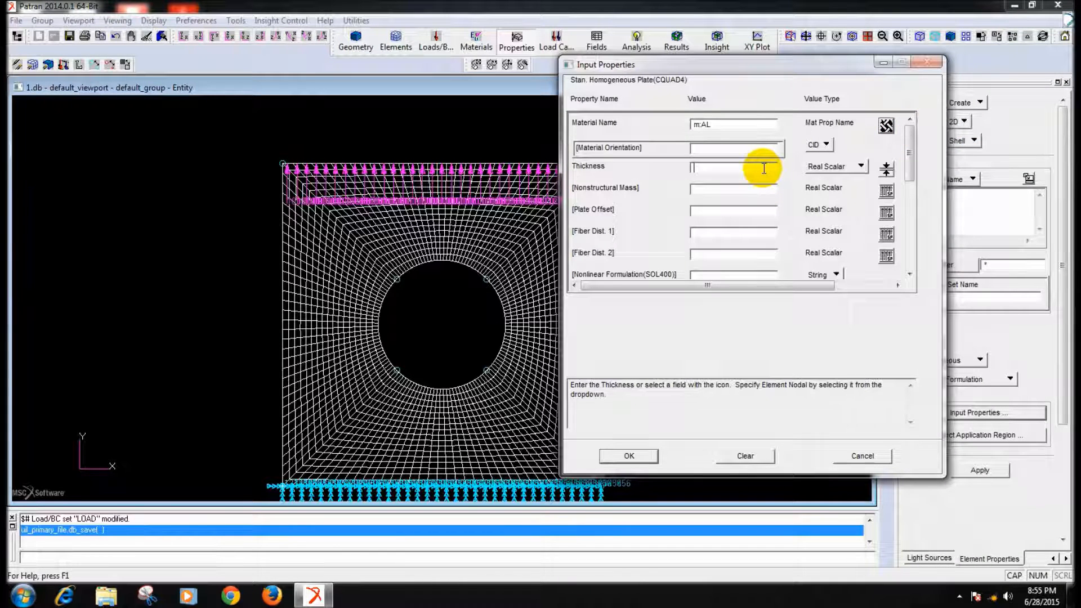
type("2")
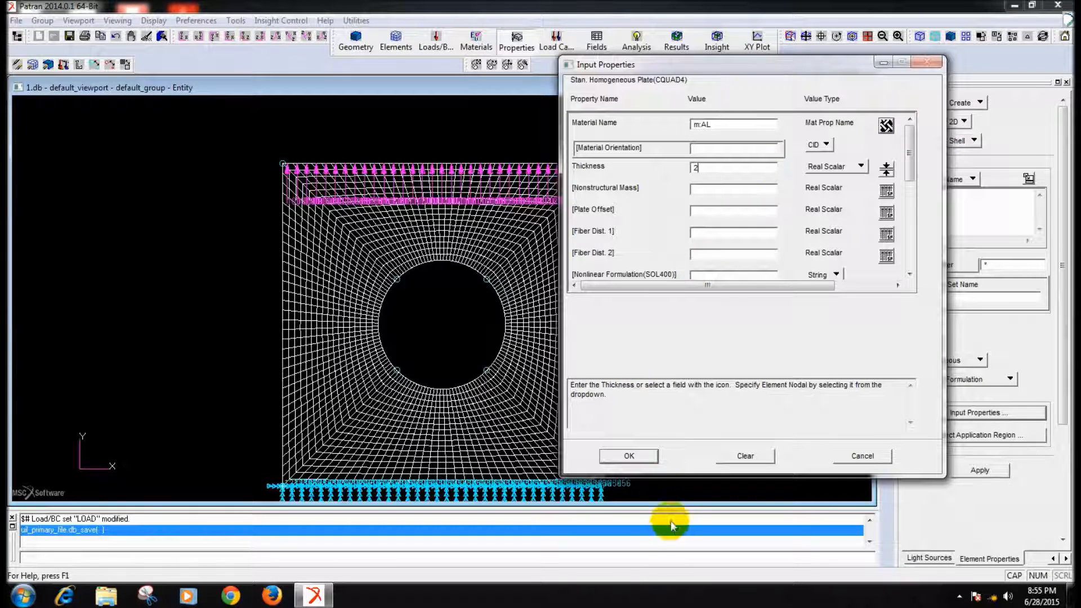
left_click(651, 458)
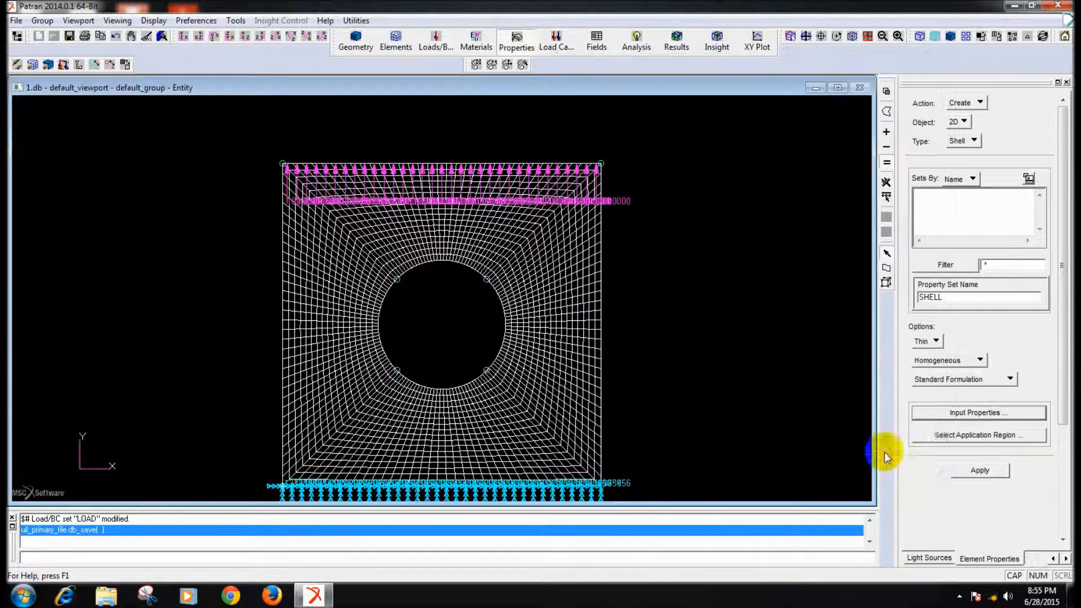
- Assign all quad elements of the plate as the application region and create the property set SHELL
left_click(959, 434)
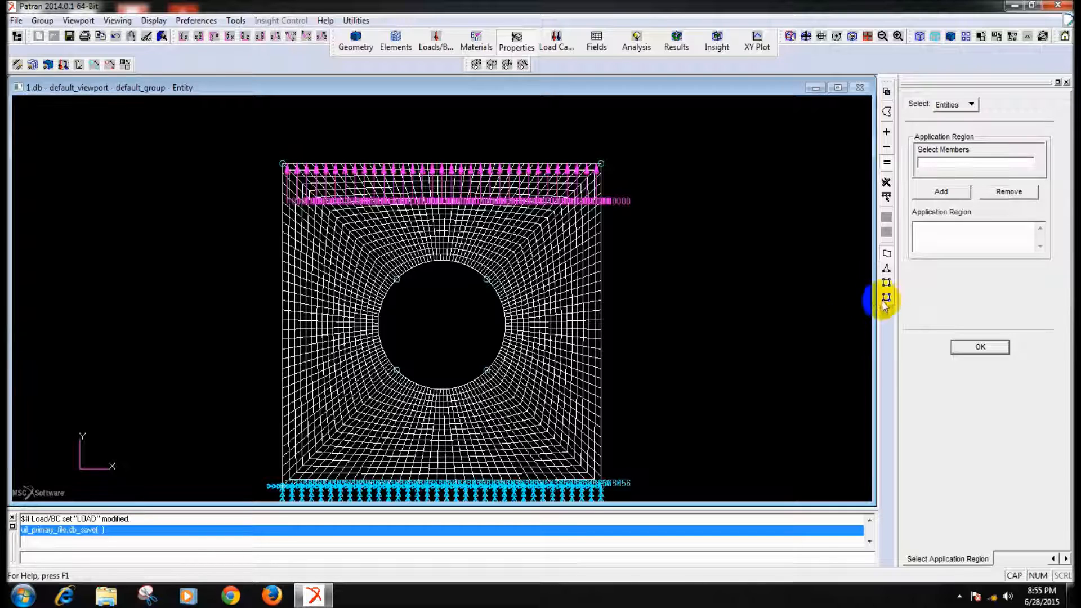
left_click(888, 283)
left_click_drag(246, 133, 653, 495)
left_click(942, 191)
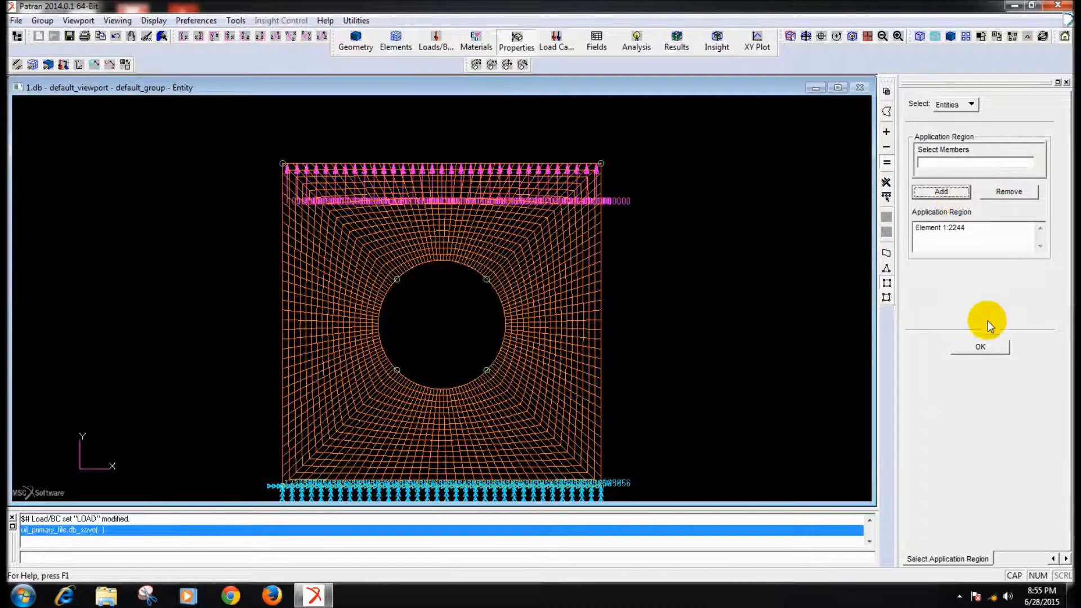
left_click(987, 346)
left_click(983, 472)
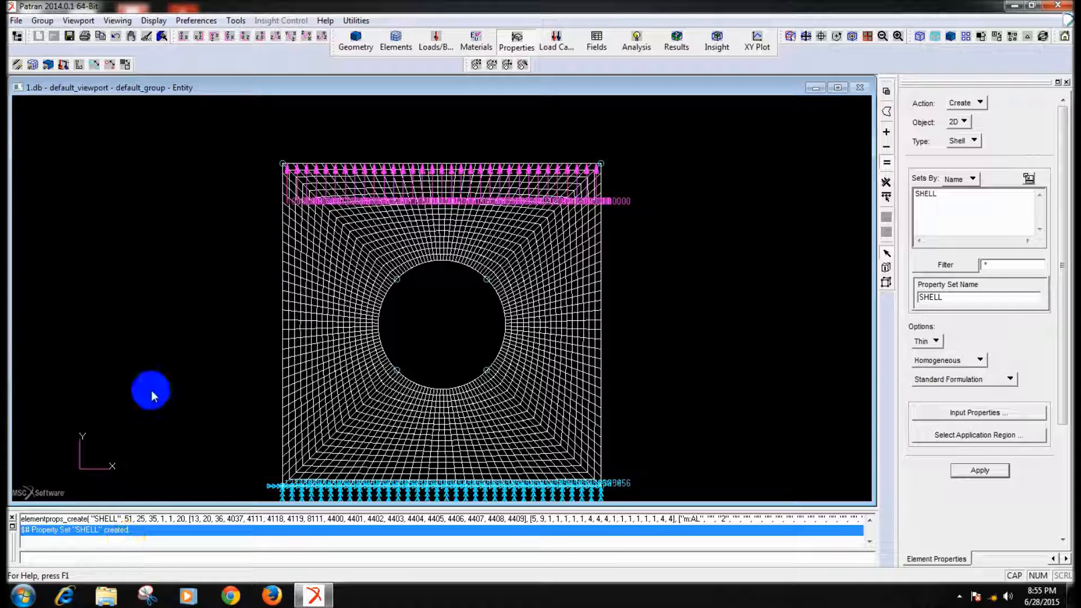
- Generate the MSC.Nastran analysis deck of the entire model for job 1
left_click(636, 44)
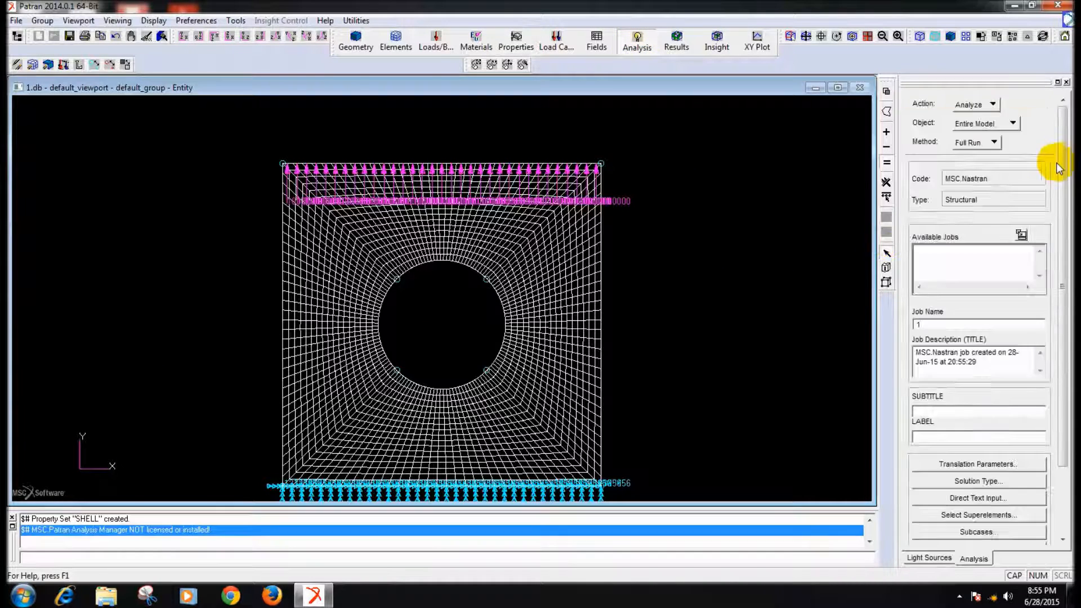
left_click(988, 144)
left_click(986, 167)
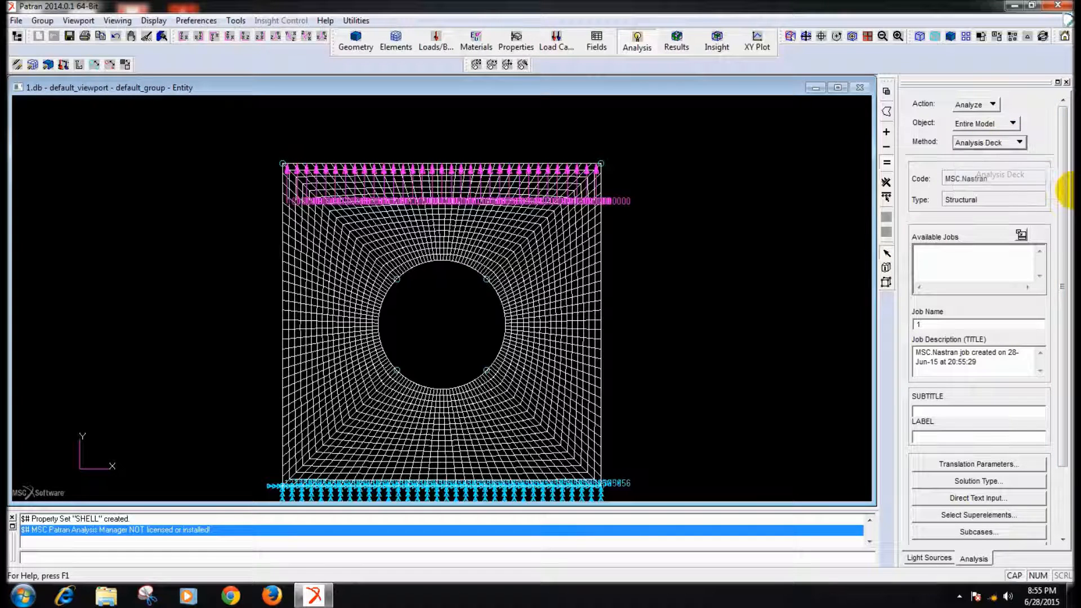
scroll(1064, 197, "down", 3)
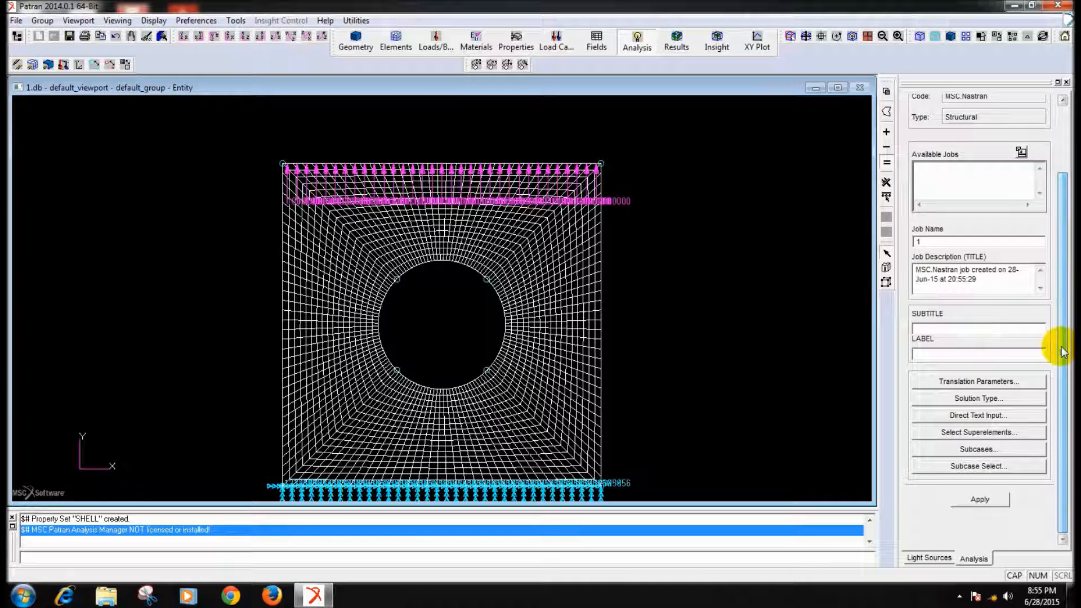
left_click(980, 500)
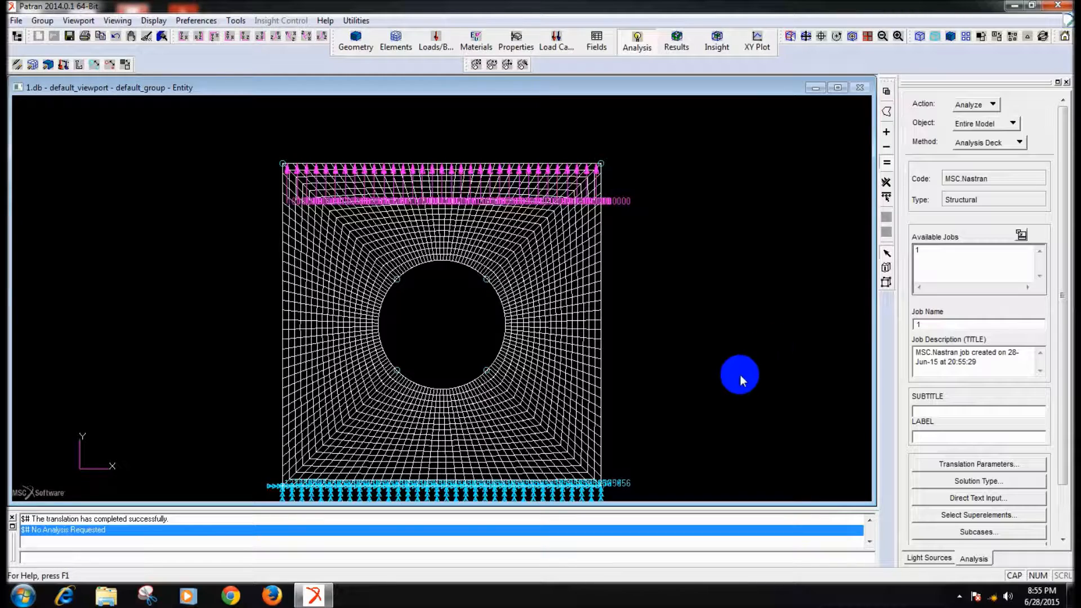
- Launch MSC Nastran from the desktop and run the input file 1.bdf from the plate with hole folder
left_click(1032, 5)
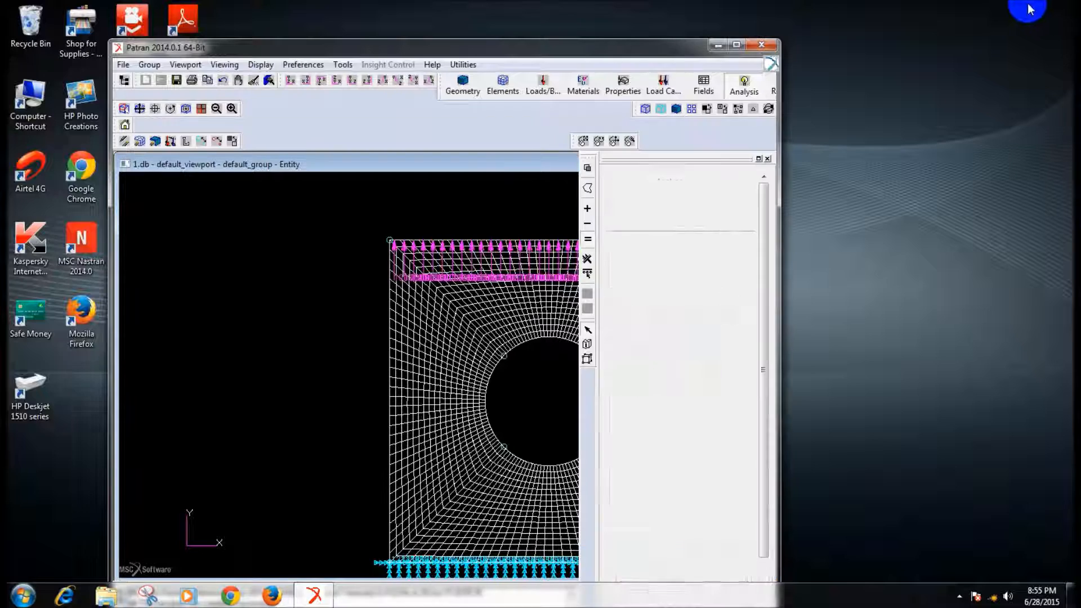
left_click_drag(615, 45, 793, 56)
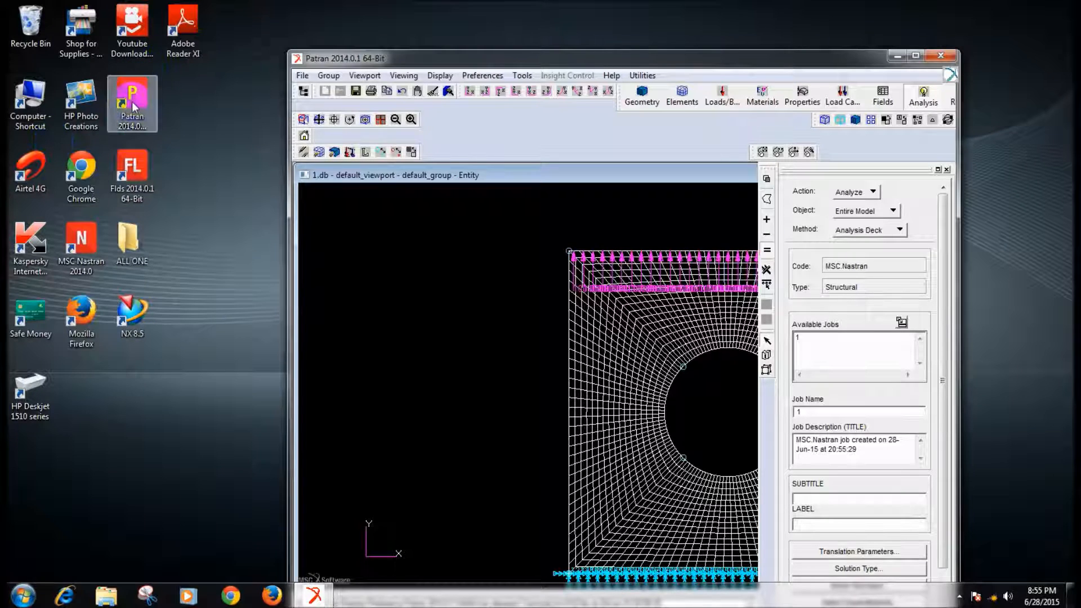
double_click(81, 242)
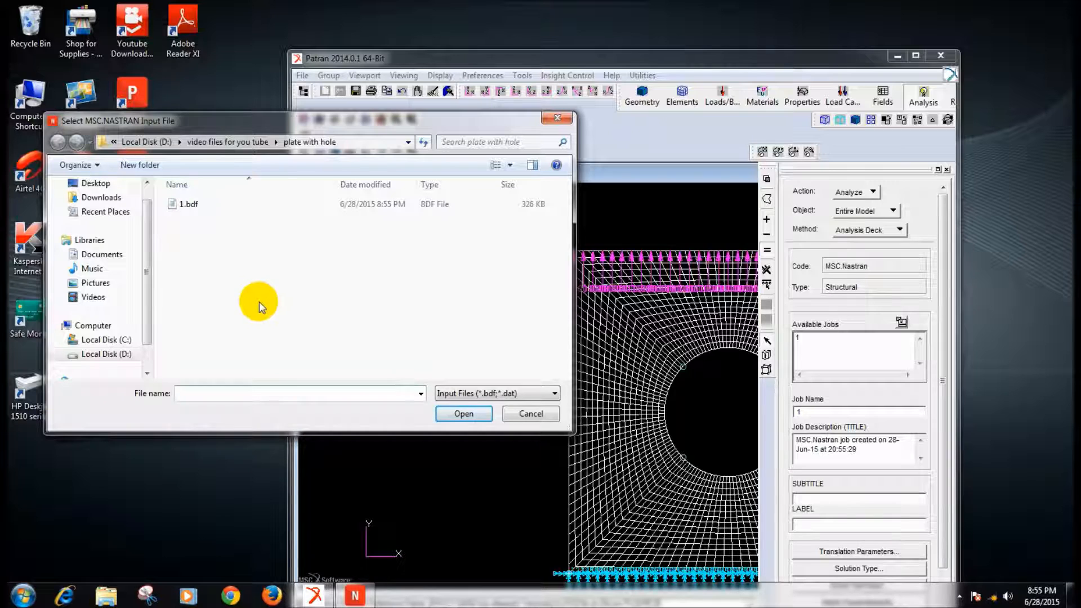
left_click(190, 204)
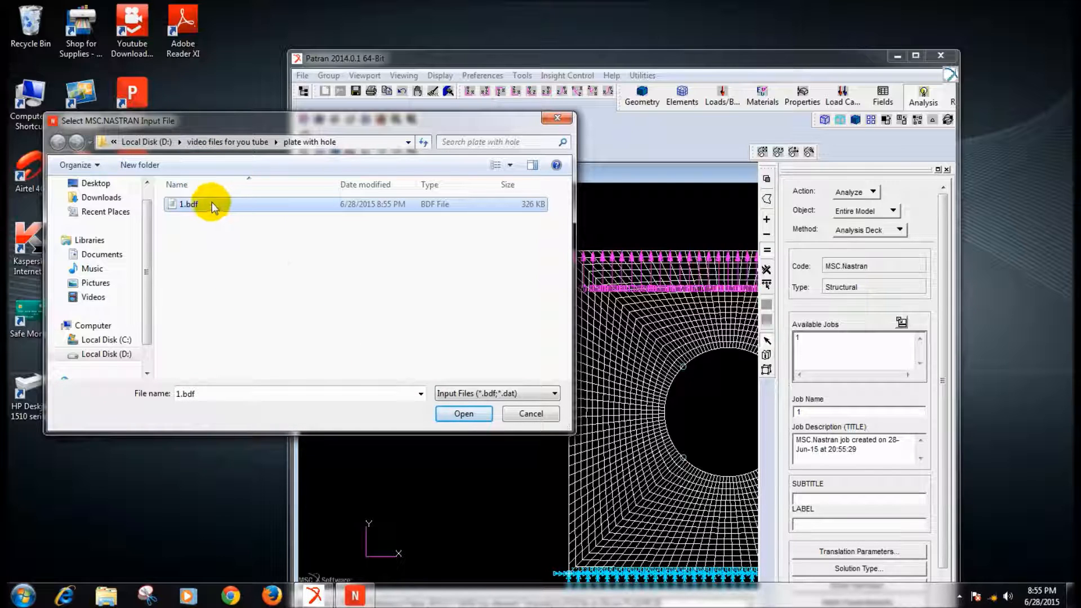
left_click(451, 414)
- Browse on Local Disk (D:) to the folder plate with hole inside video files for you tube
left_click(33, 141)
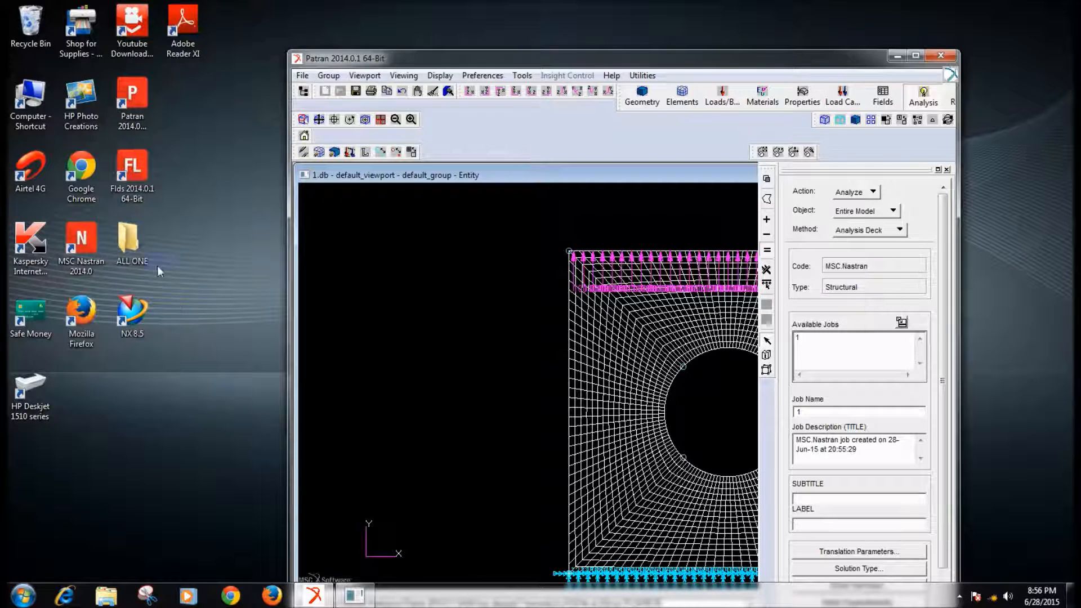
double_click(26, 105)
double_click(357, 88)
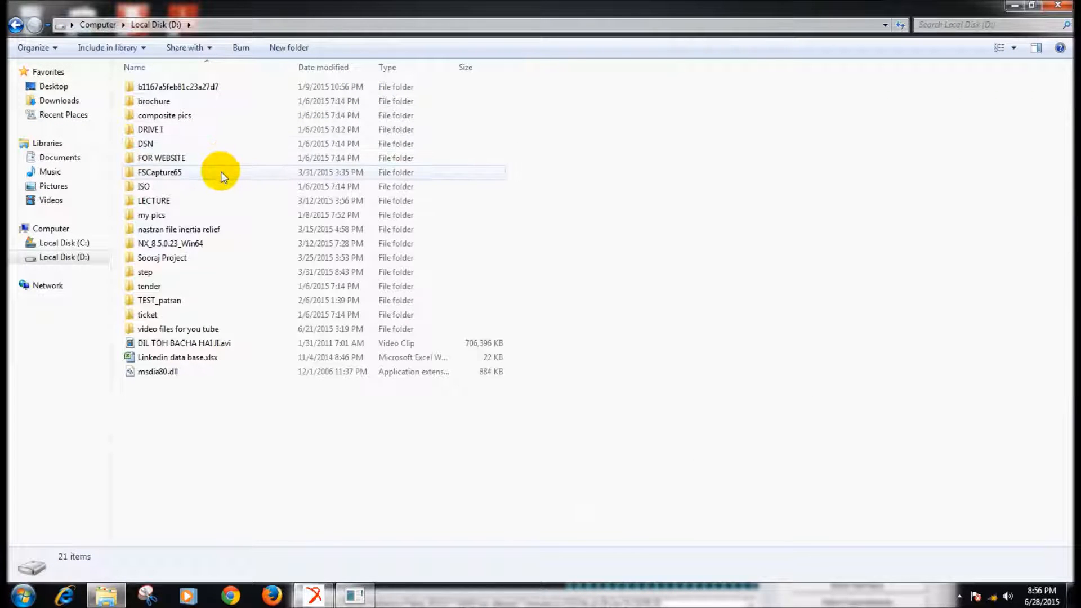
left_click(188, 332)
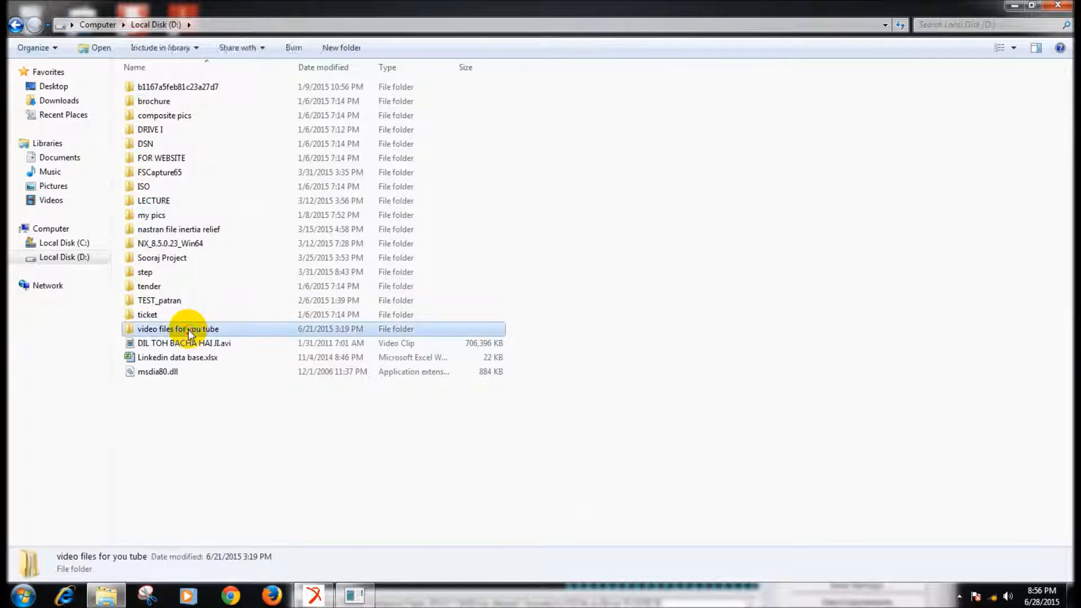
double_click(189, 331)
double_click(156, 89)
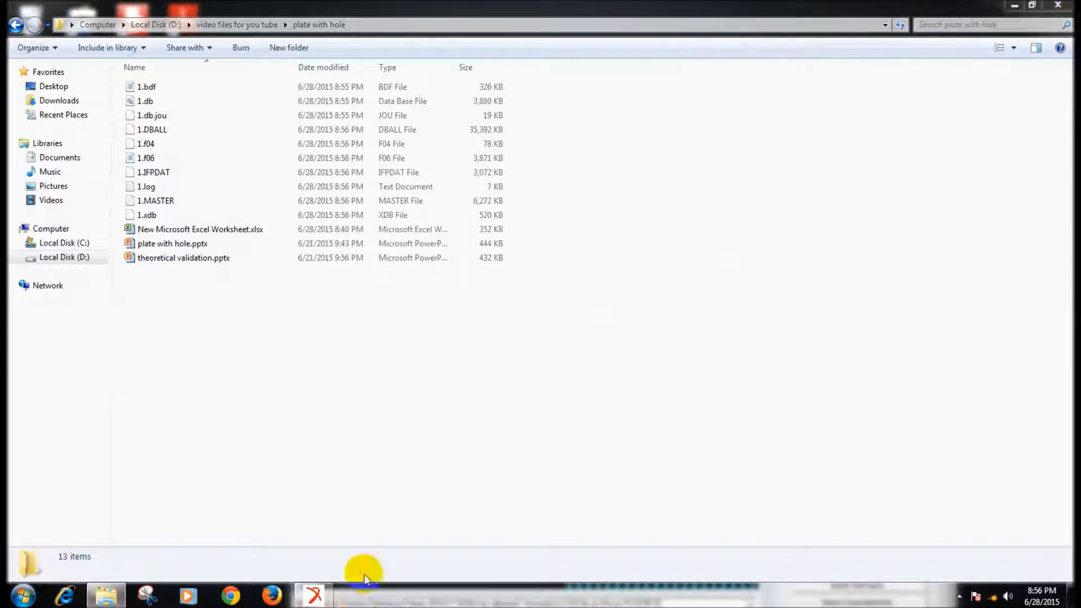
- Open the Nastran output file 1.f06 in Notepad at full window size
left_click(375, 469)
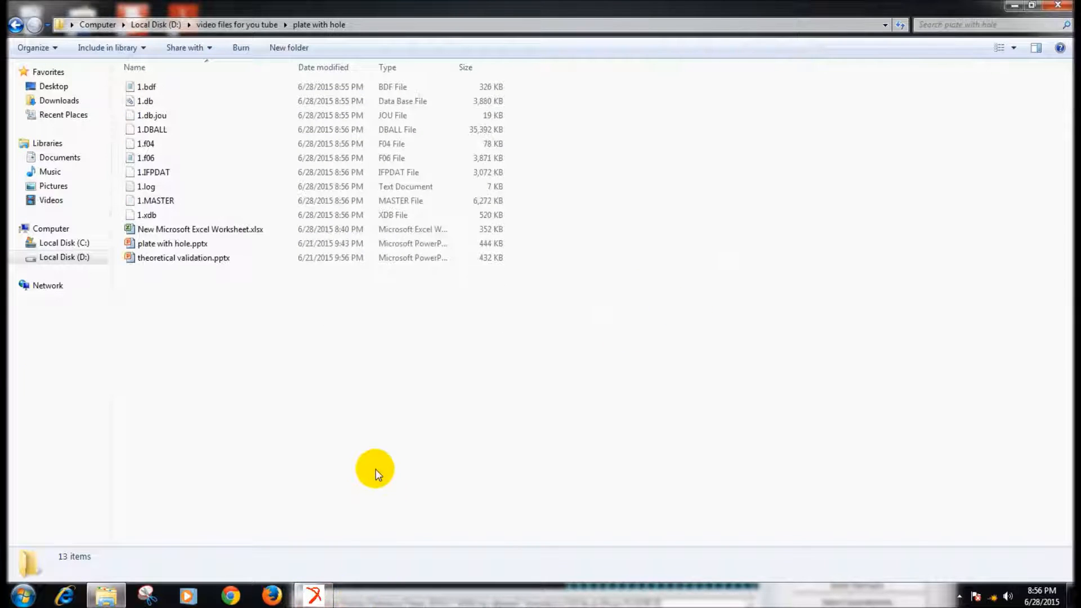
left_click(395, 160)
double_click(394, 159)
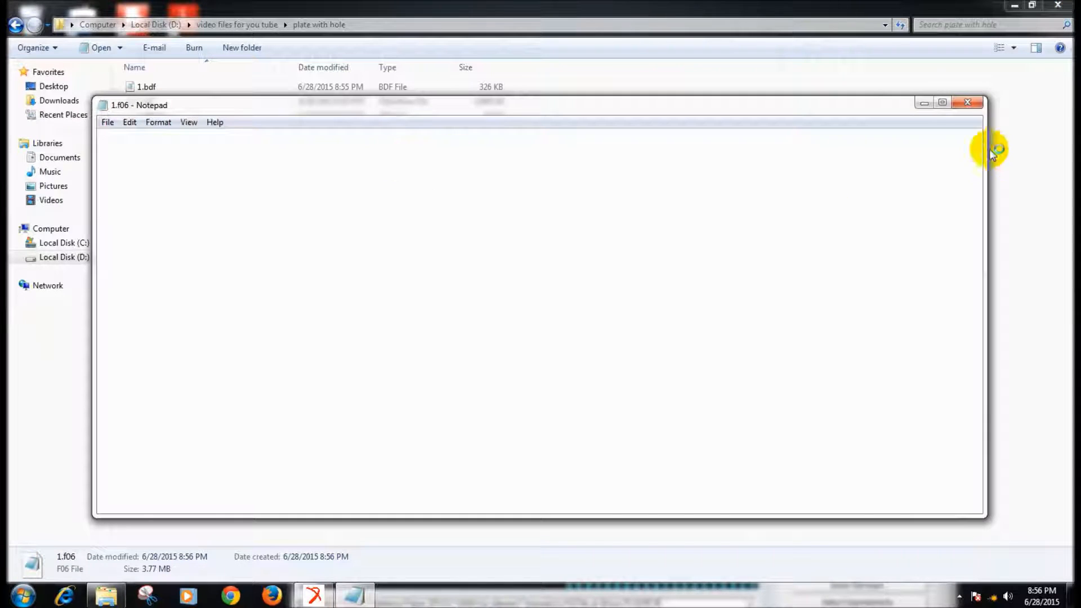
left_click(944, 102)
left_click(897, 287)
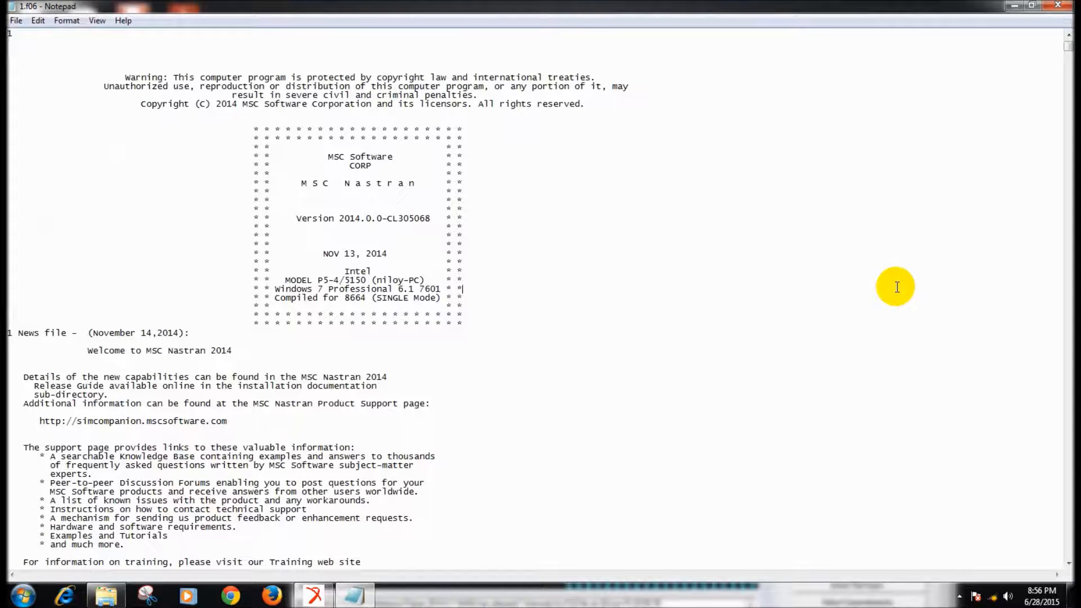
- Search the output file for FATAL, skim its quad element stress tables, and close the file
key("ctrl+f")
type("FATA")
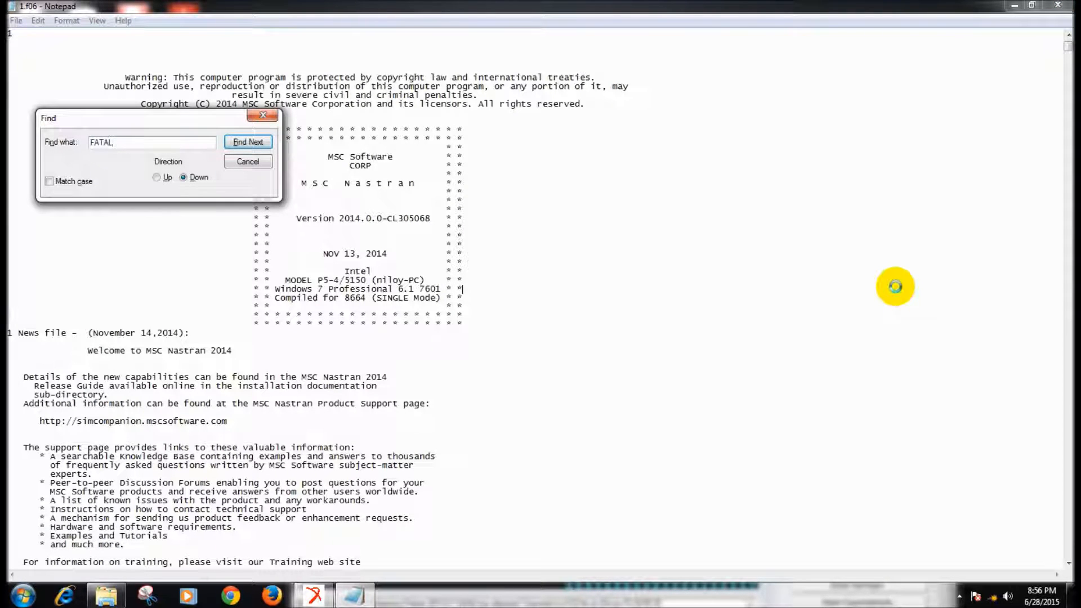
type("L")
key("Return")
left_click(569, 345)
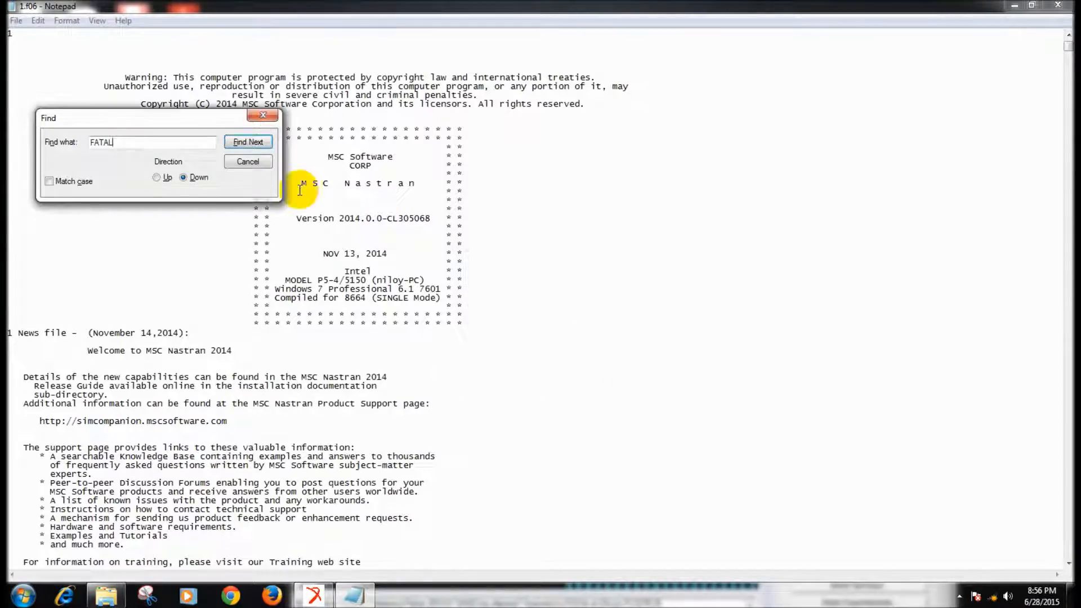
left_click(248, 162)
left_click_drag(1069, 46, 1069, 209)
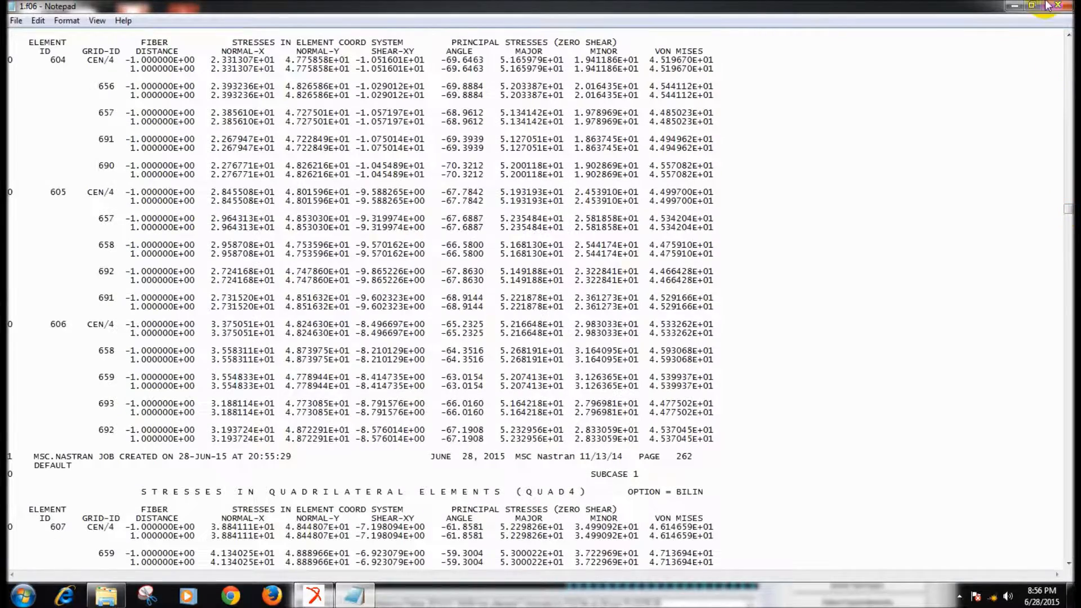
left_click(1051, 6)
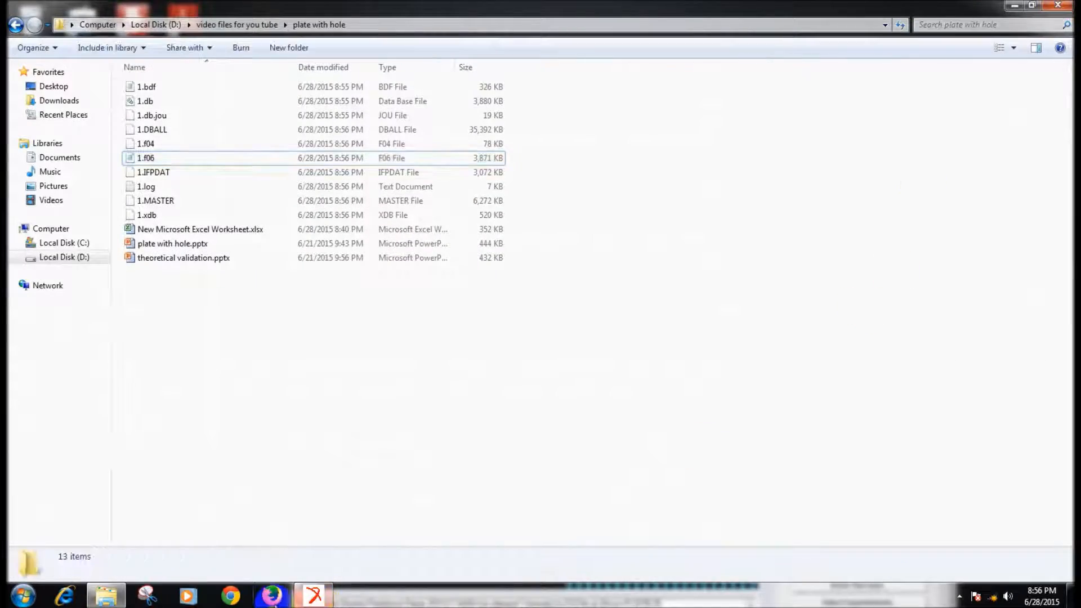
- Switch to Patran and attach the XDB results file 1.xdb as result entities for job 1
left_click(314, 595)
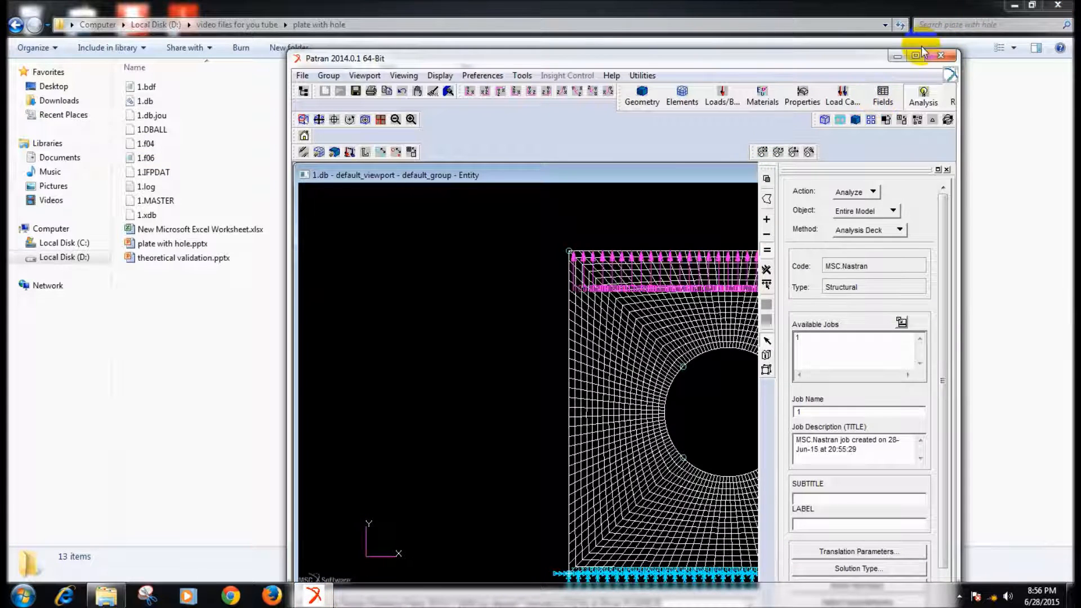
left_click(922, 54)
left_click(971, 137)
left_click(1002, 184)
scroll(1016, 430, "down", 1)
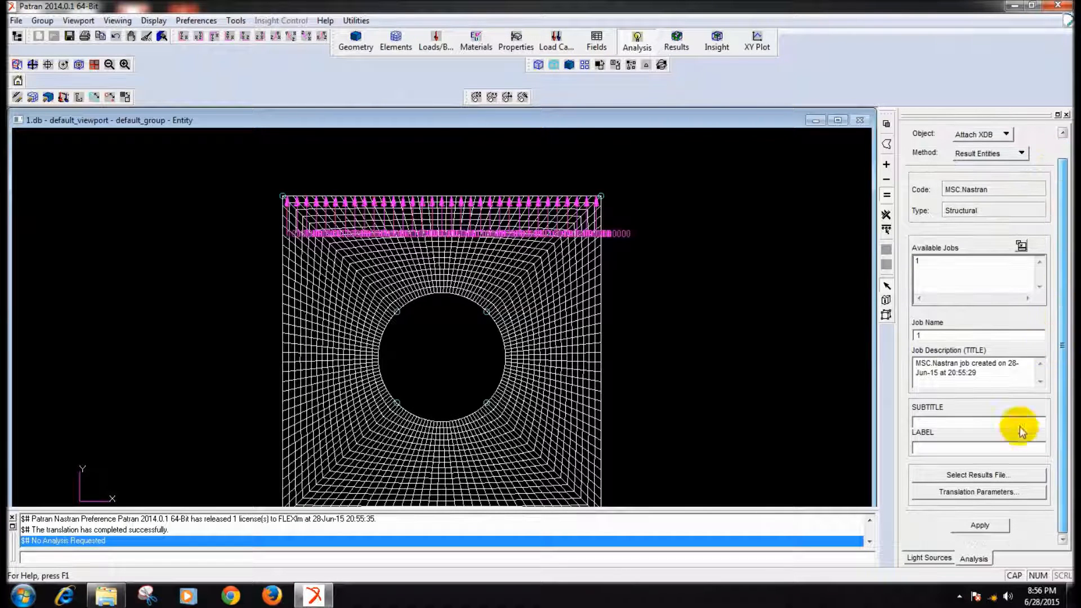
left_click(1007, 476)
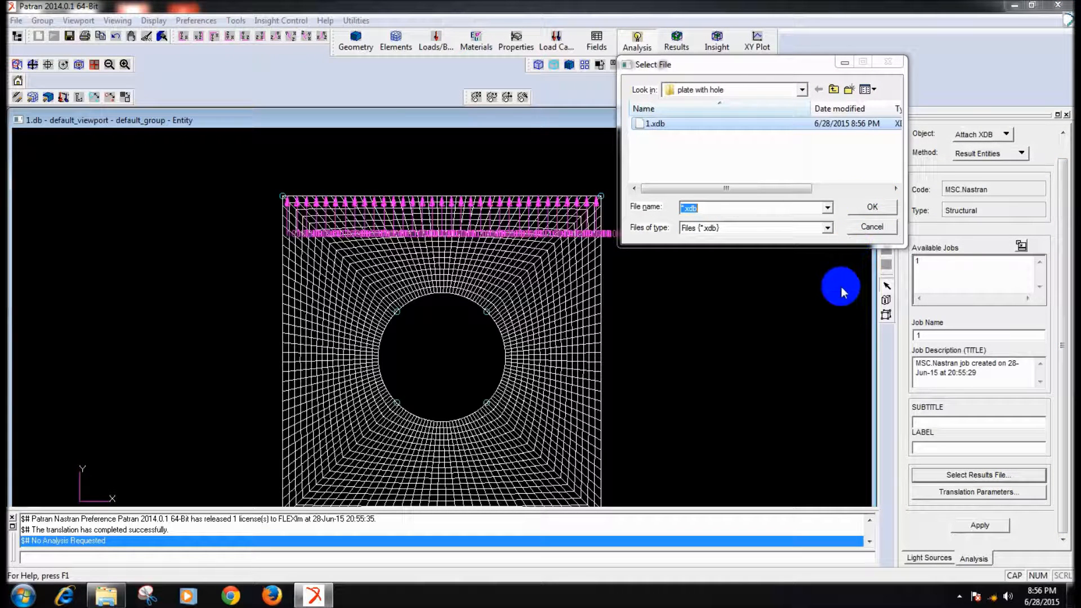
left_click(881, 228)
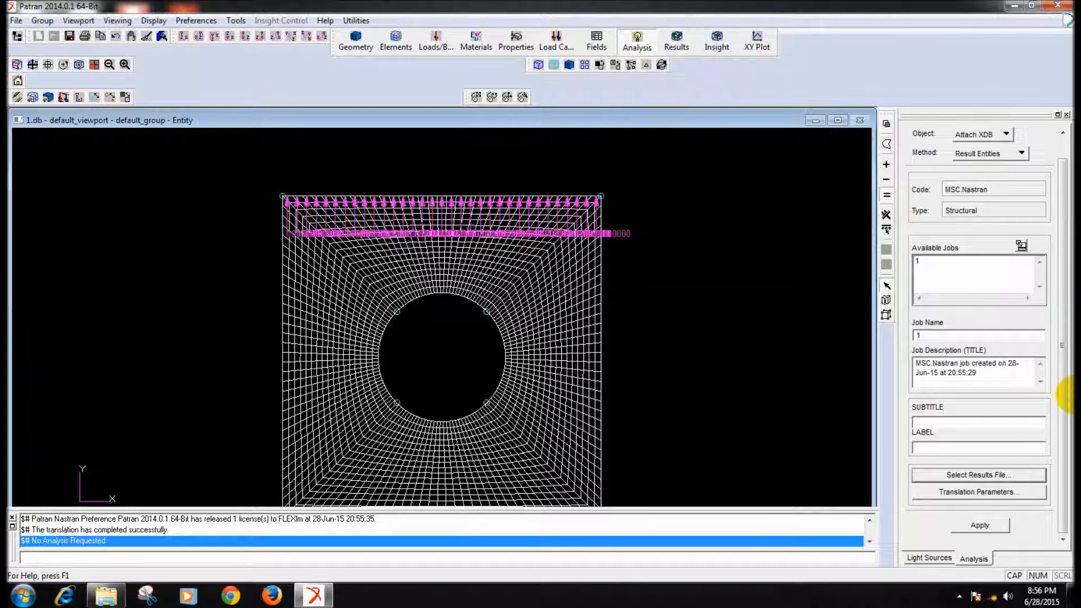
left_click(995, 527)
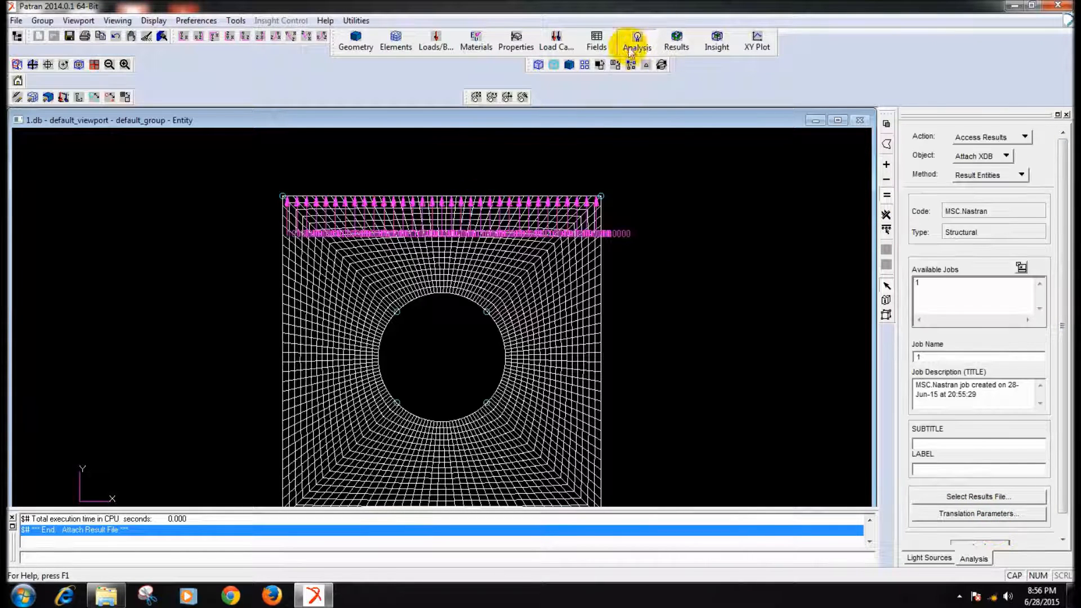
- Create a quick plot of the static subcase with a von Mises Stress Tensor fringe at positions Z1 and Z2, using the Maximum option
left_click(678, 50)
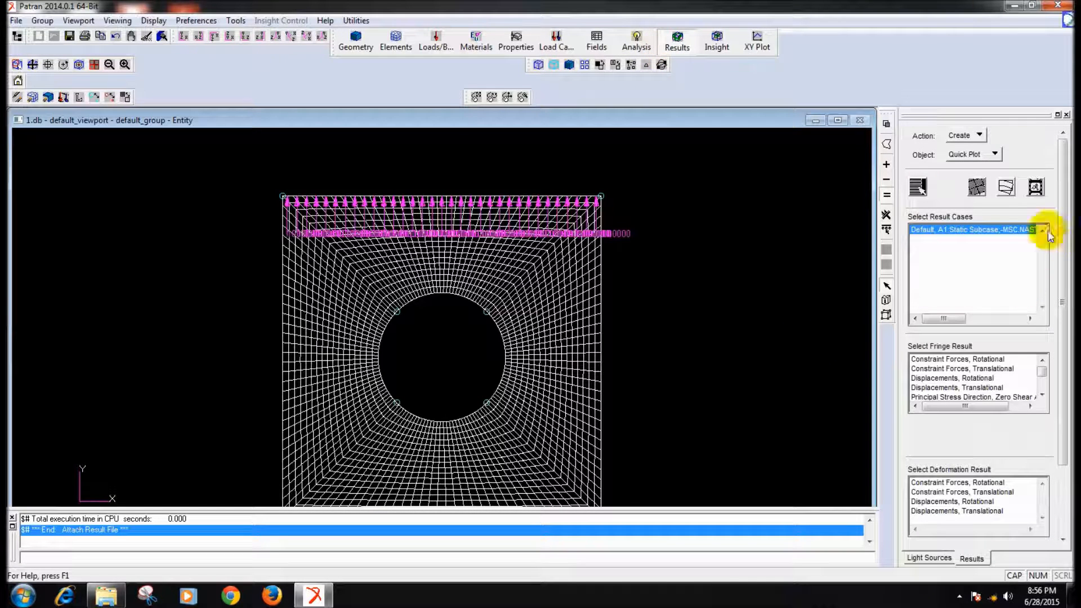
left_click_drag(1040, 370, 1041, 384)
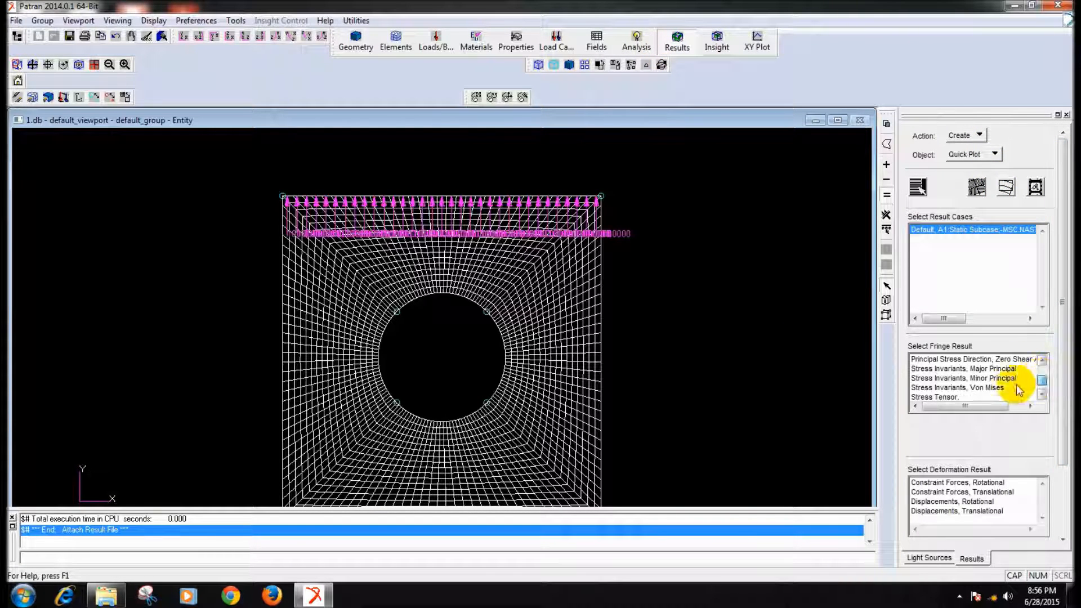
left_click(982, 388)
scroll(1060, 389, "down", 2)
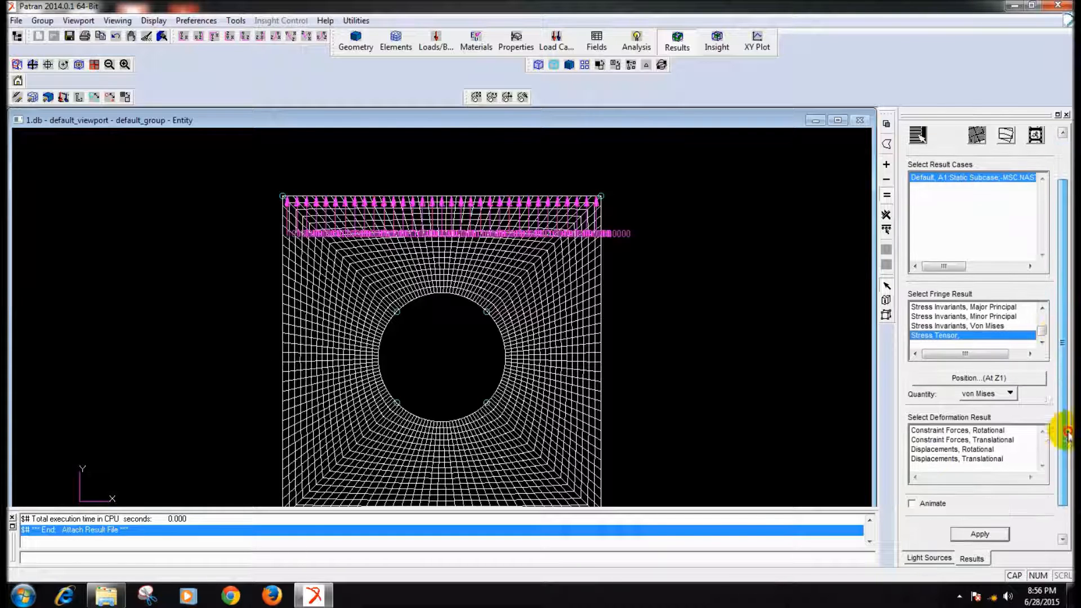
left_click(1005, 377)
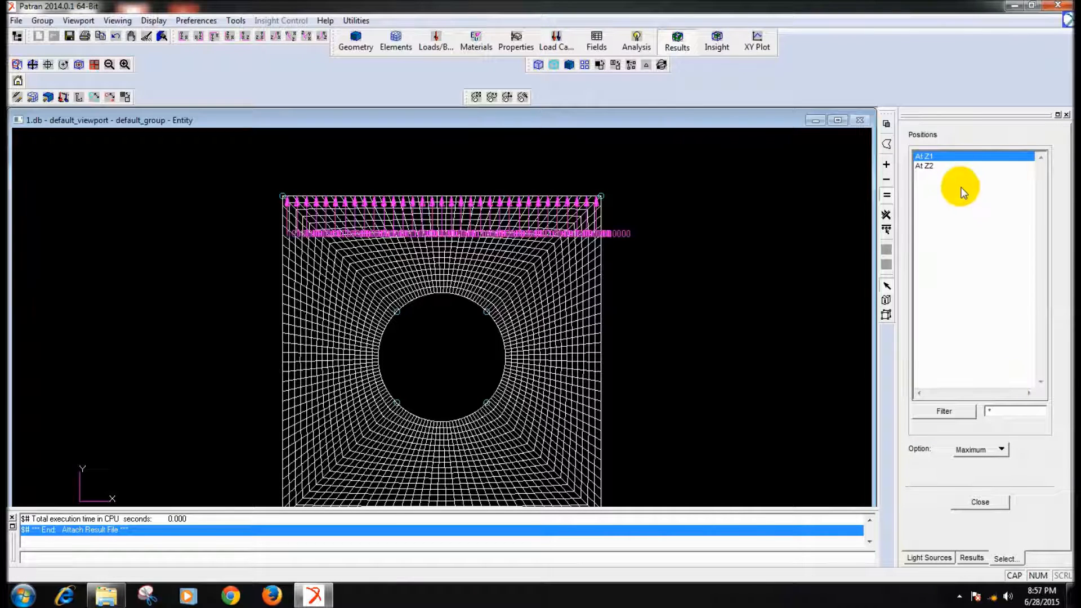
left_click_drag(949, 158, 952, 169)
left_click(992, 502)
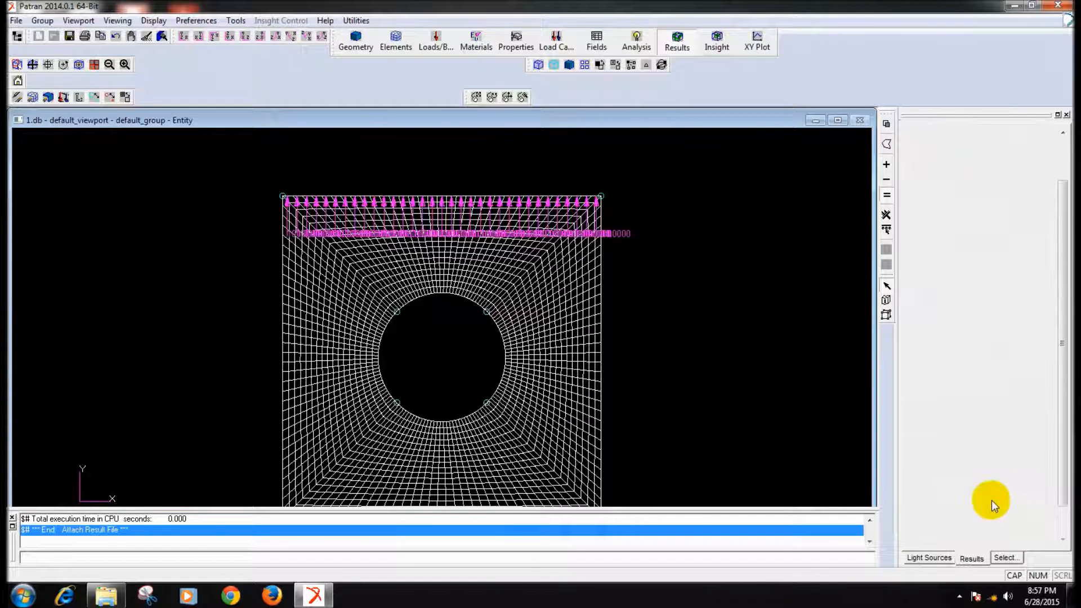
scroll(1062, 349, "down", 1)
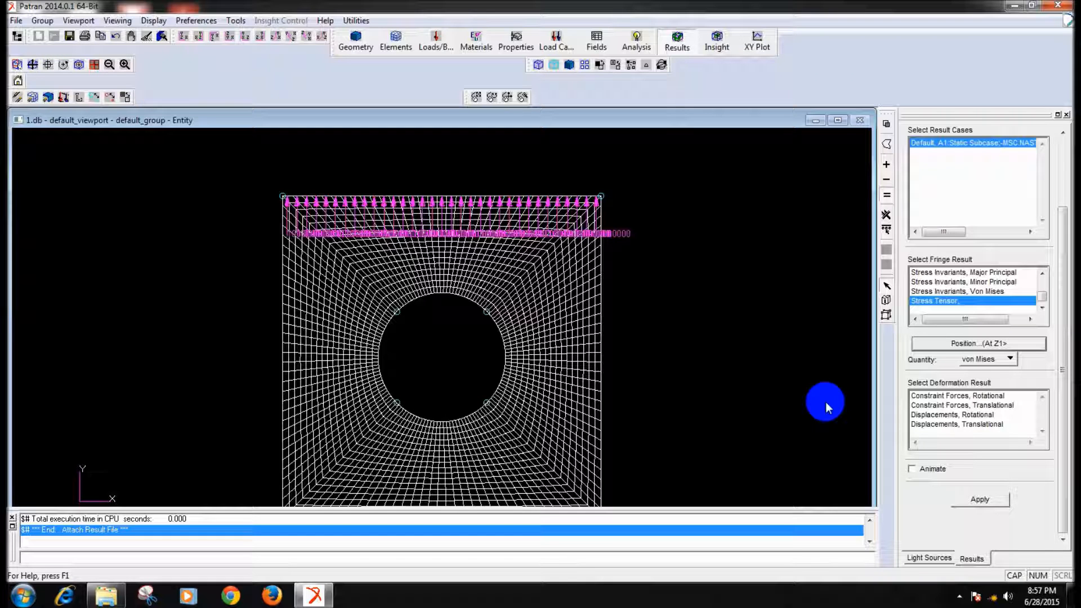
left_click(981, 500)
middle_click_drag(750, 372, 750, 360, "ctrl")
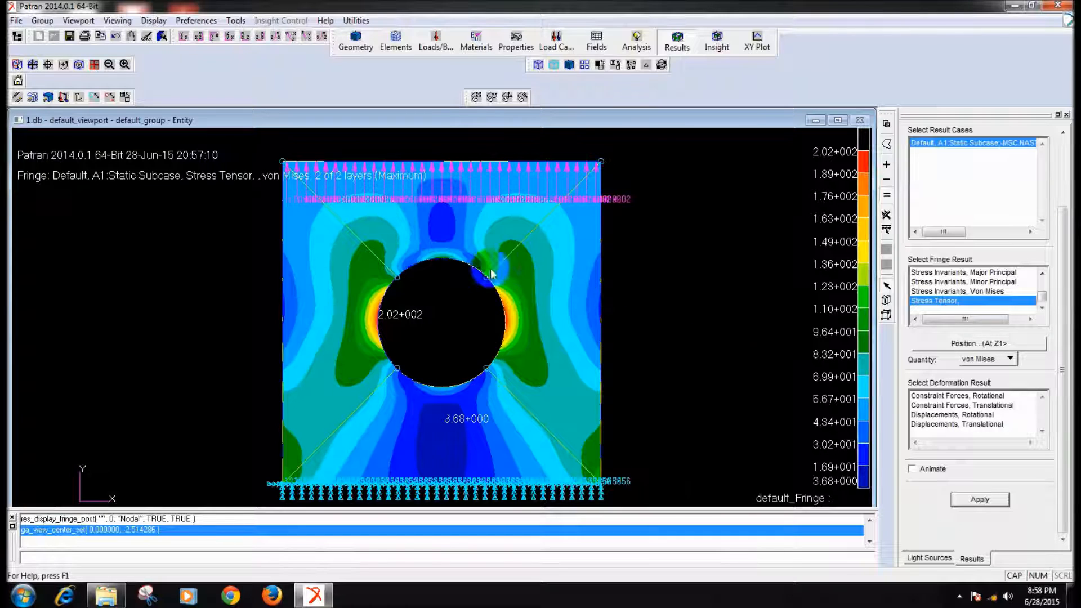
- Erase all posted geometry from the viewport, leaving the finite element model and fringe plot displayed
left_click(17, 97)
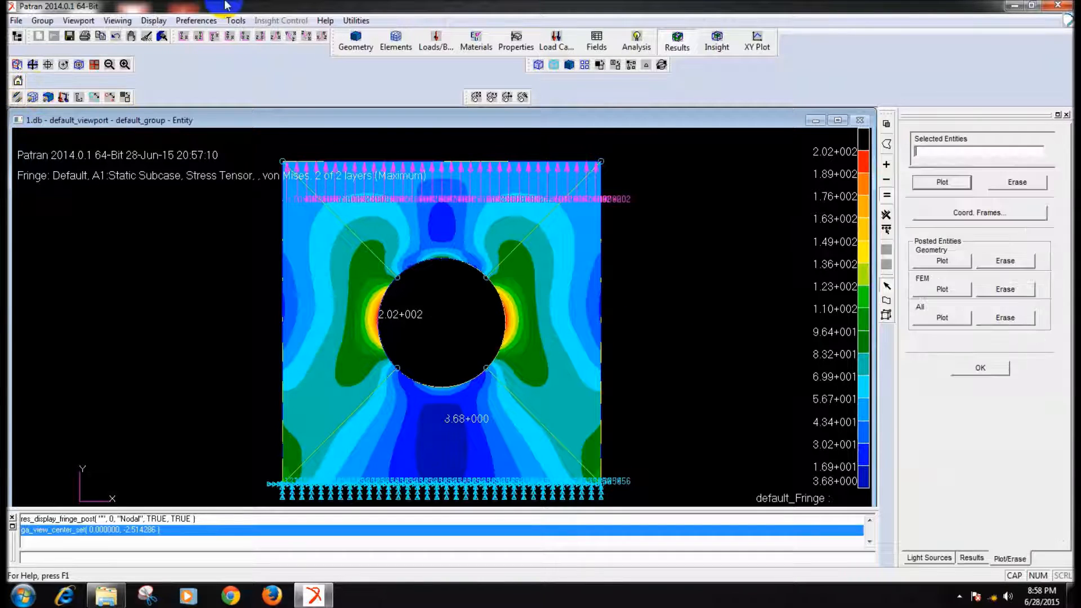
left_click(1005, 260)
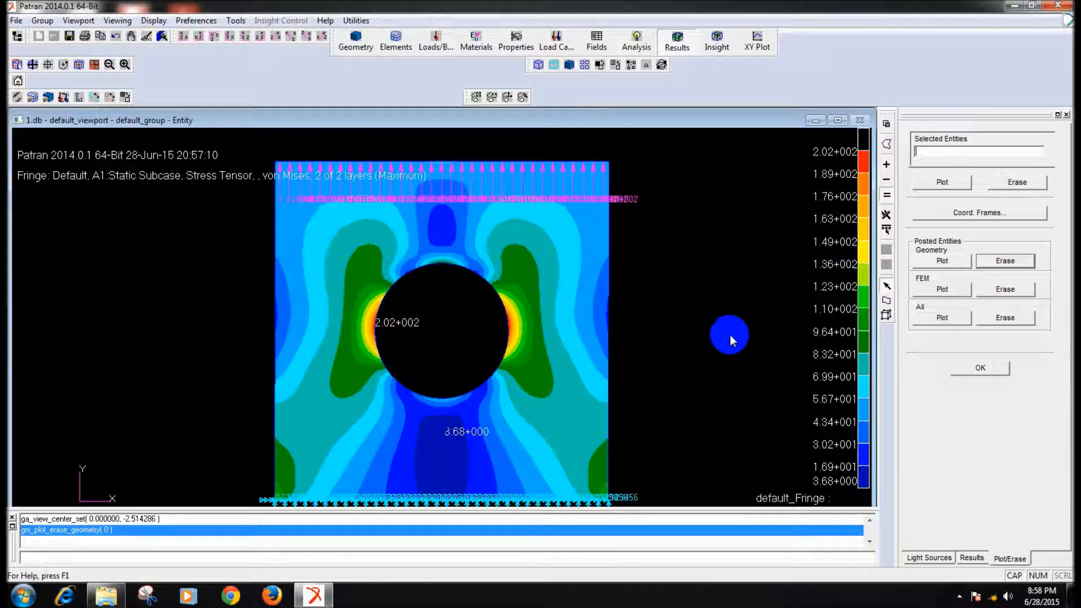
left_click(991, 370)
- Add Displacements, Translational as the deformation result to the stress plot and inspect the deformed hole up close
left_click(978, 425)
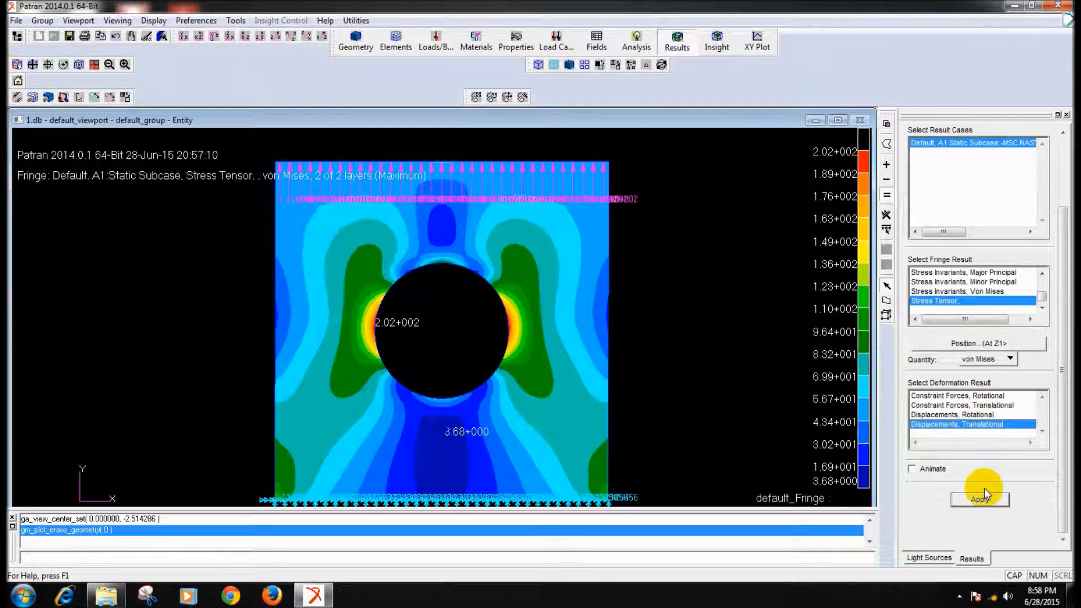
left_click(984, 500)
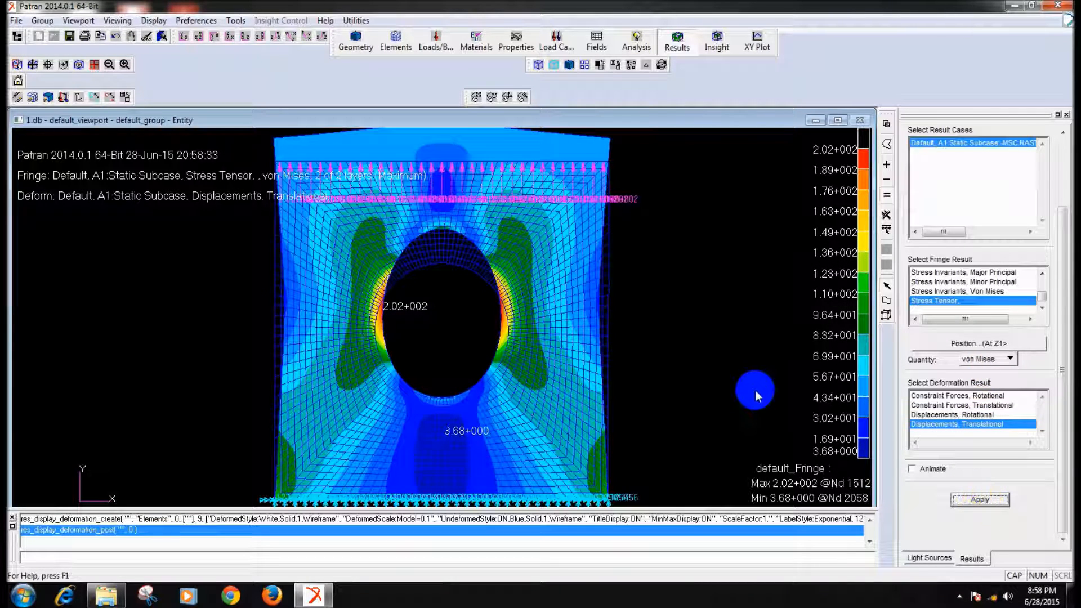
scroll(750, 321, "down", 3)
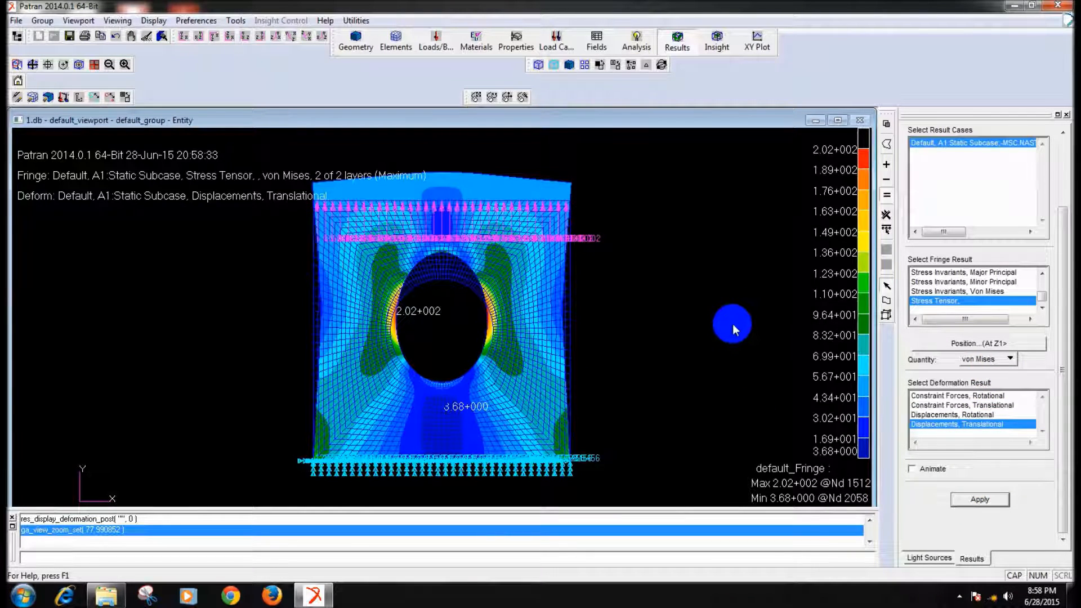
scroll(730, 325, "down", 6)
scroll(727, 327, "up", 4)
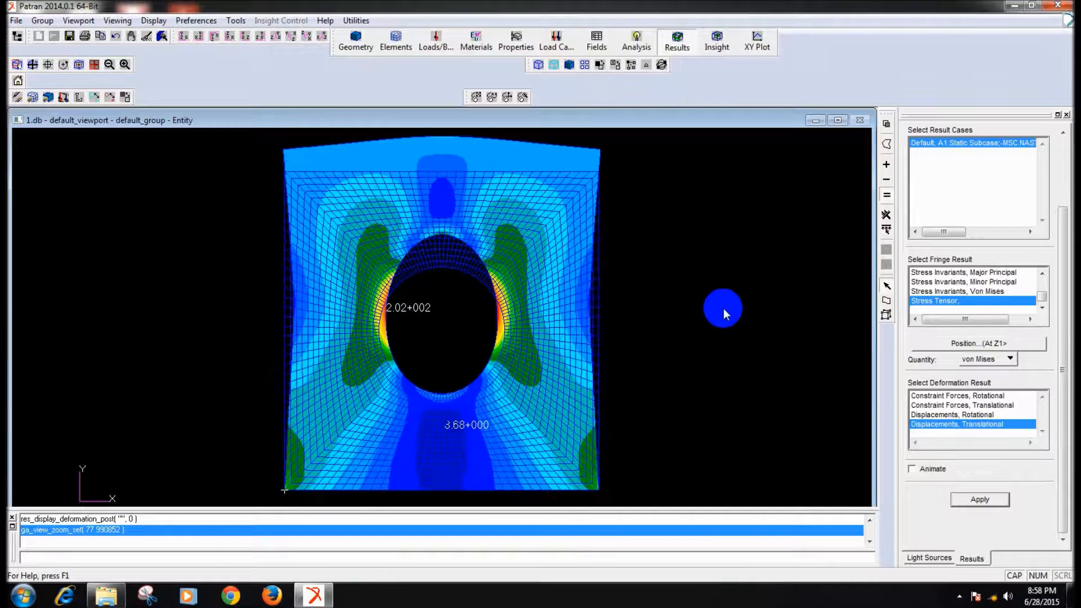
scroll(723, 314, "down", 1)
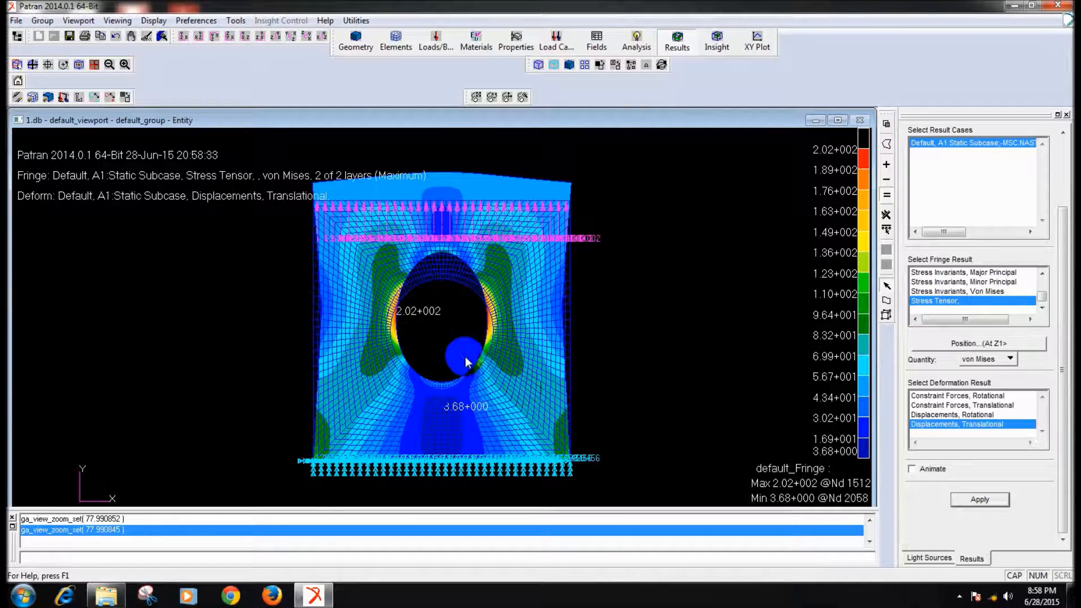
scroll(441, 331, "up", 7)
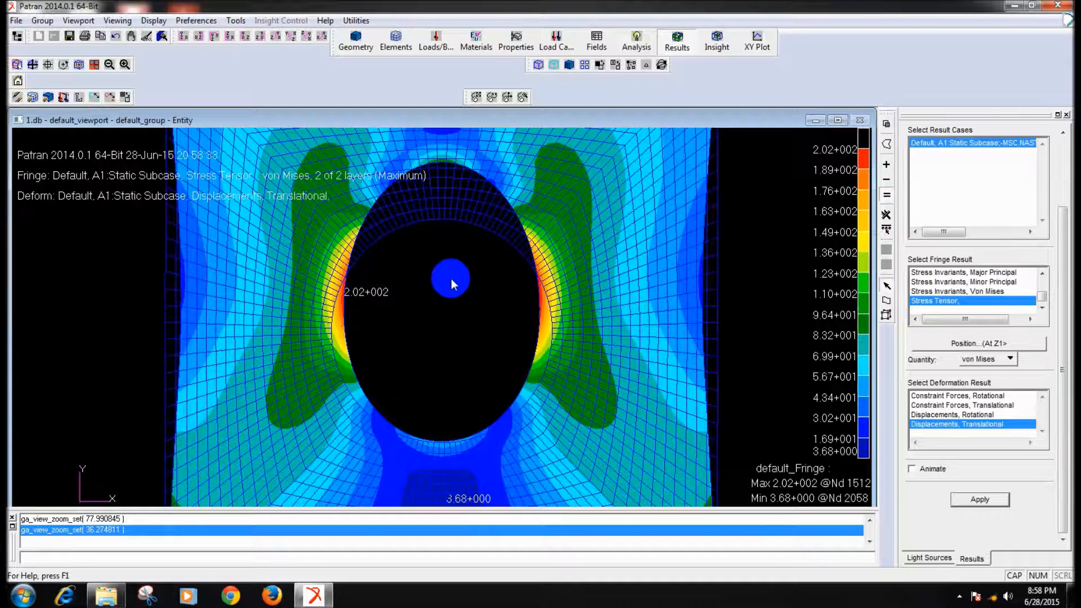
middle_click_drag(452, 280, 453, 309)
- Animate the stress and deformation plot, pause the animation, and advance it by one frame
left_click(913, 469)
left_click(980, 499)
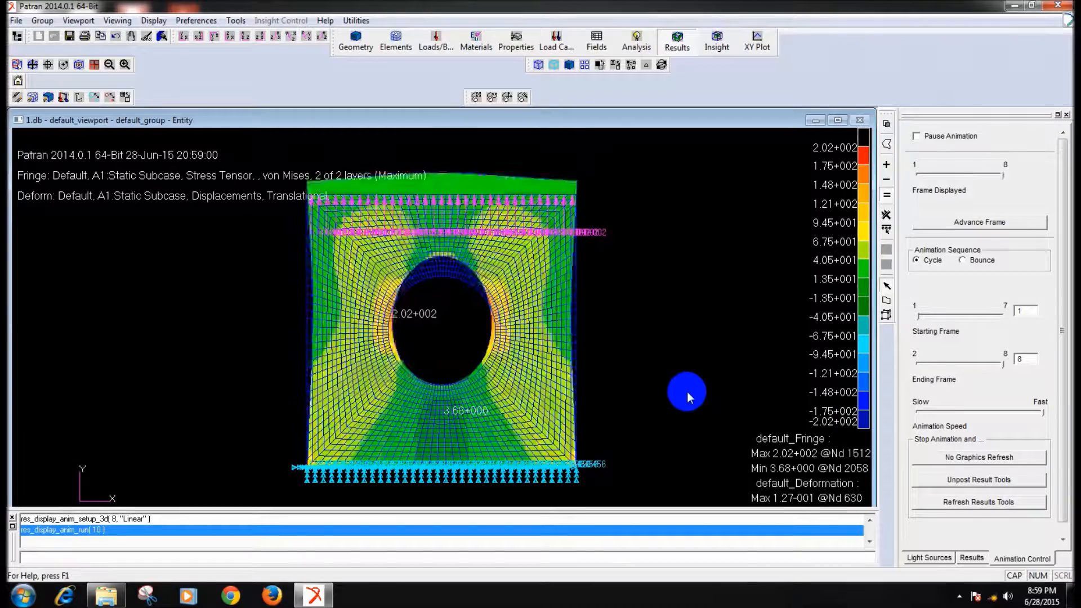
left_click(916, 136)
left_click(989, 222)
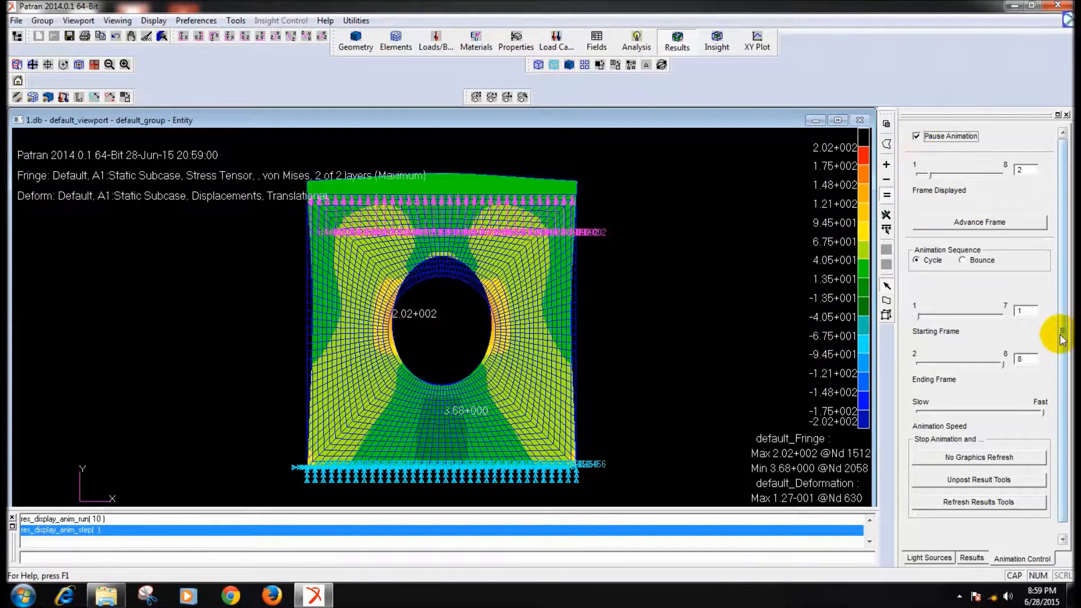
left_click_drag(1063, 337, 1059, 412)
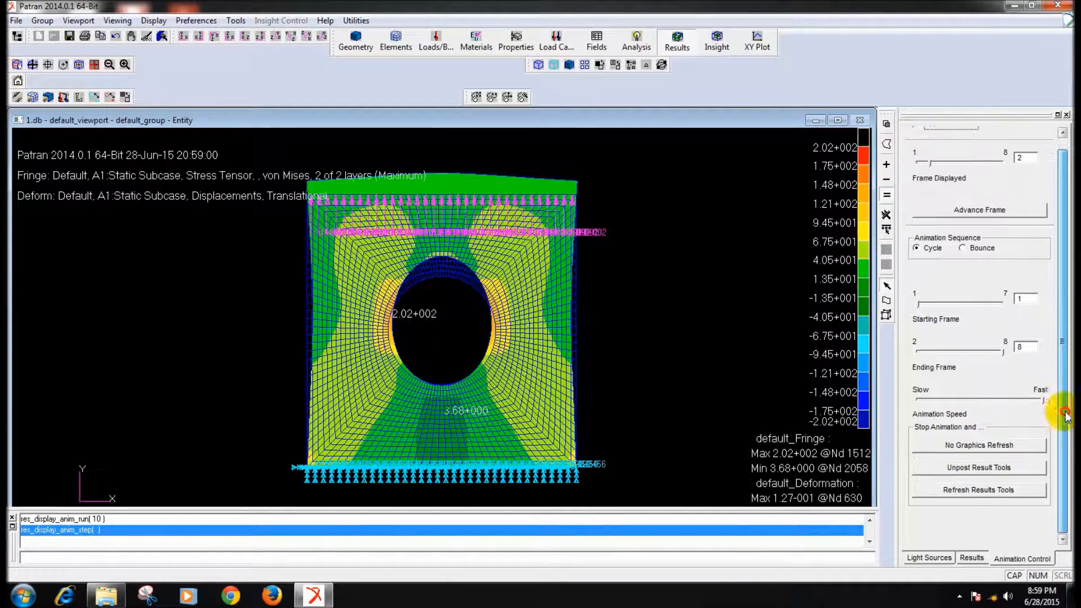
- Reset the graphics and plot Displacements, Translational as both fringe magnitude and deformation, with animation turned off
left_click(147, 38)
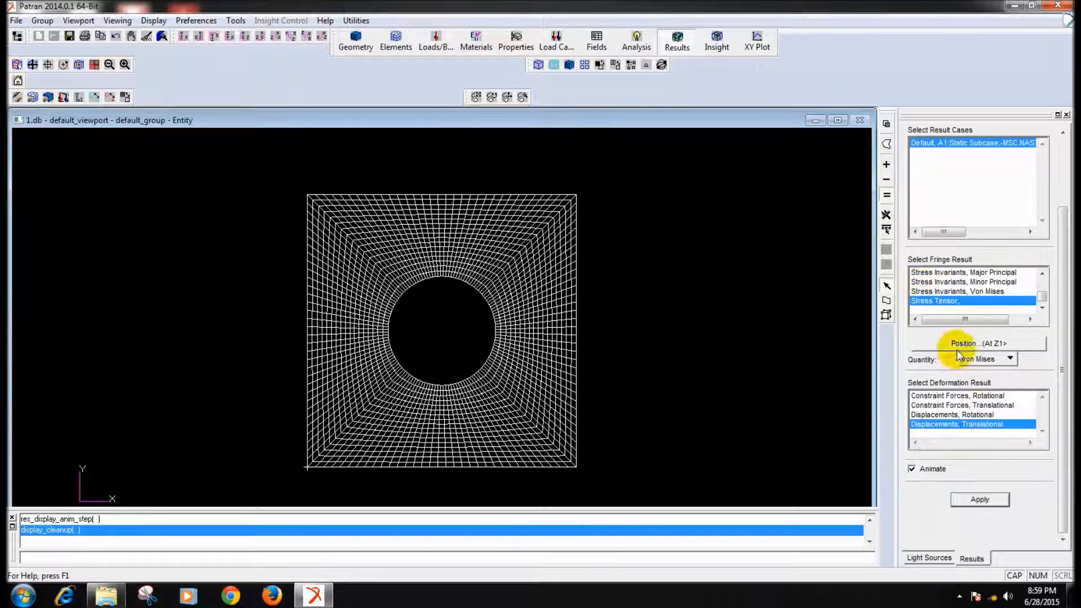
left_click(913, 469)
left_click_drag(1042, 302, 1040, 289)
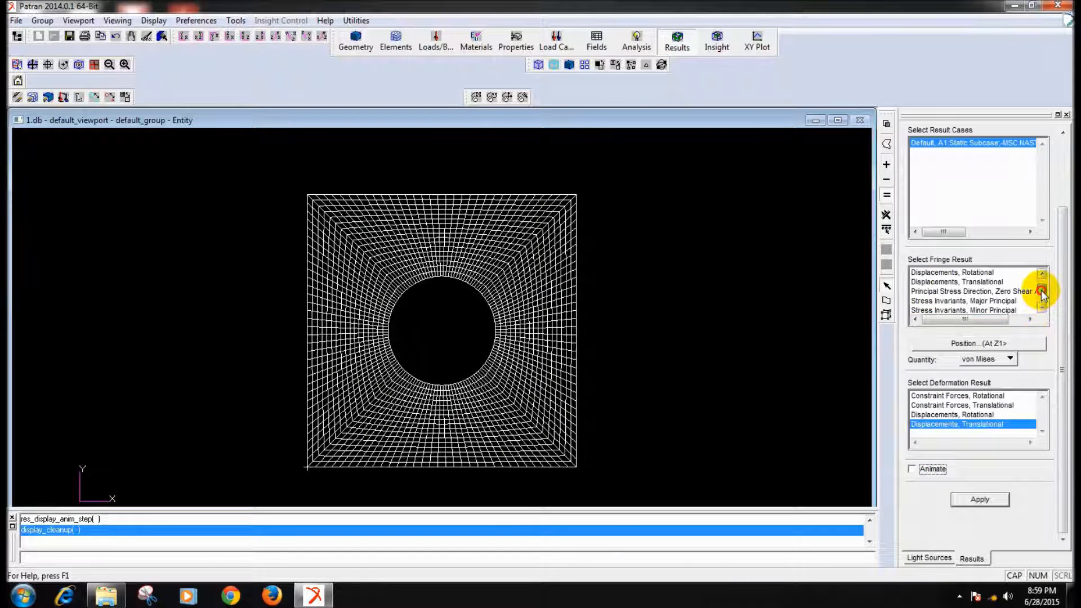
left_click(1011, 282)
left_click(980, 504)
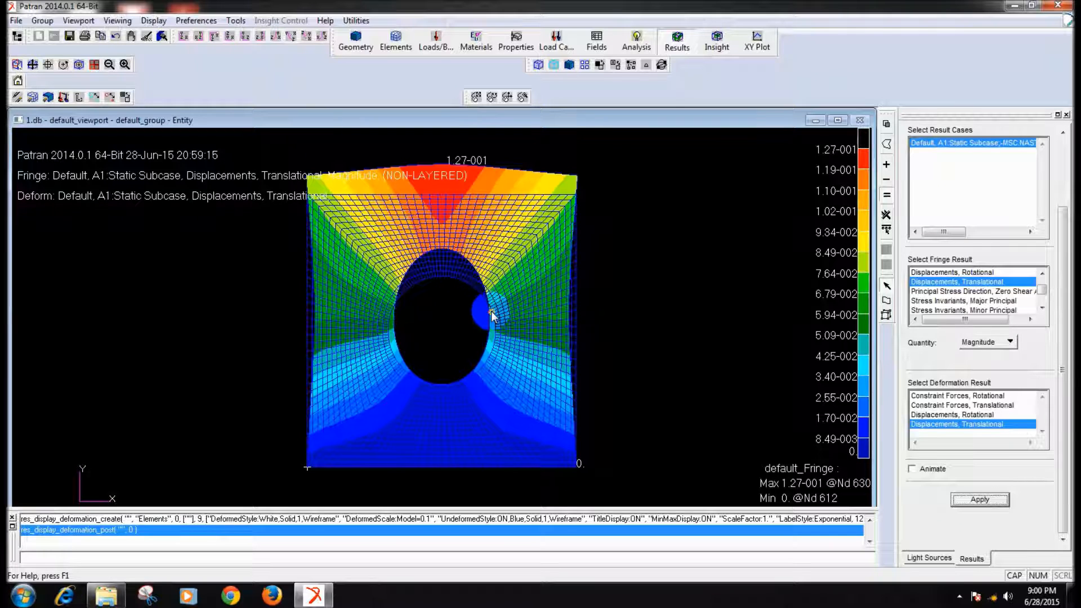
- Save the plate model database
left_click(70, 39)
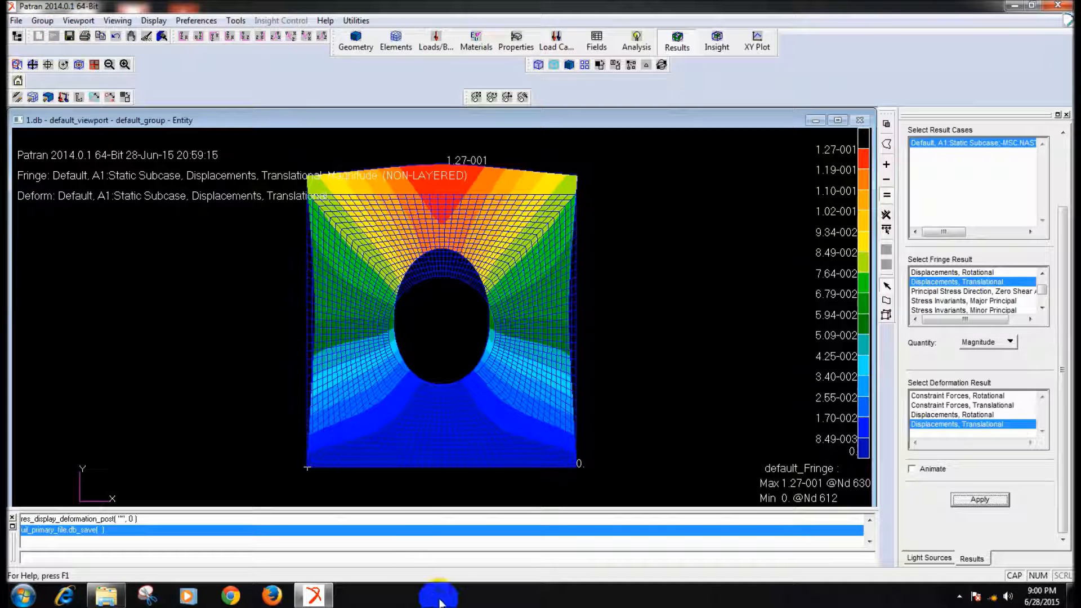
left_click(959, 597)
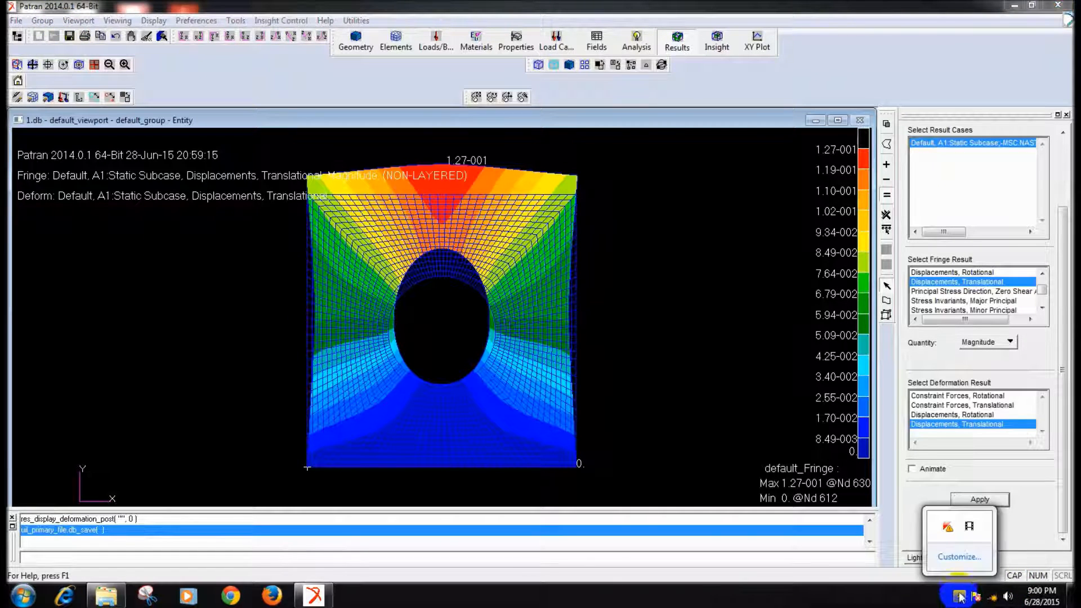